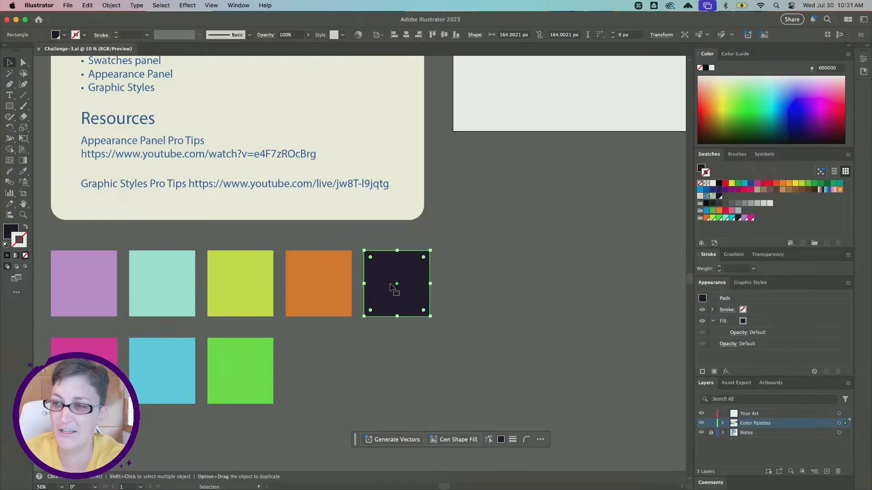
- Look through the list of available panels to locate Swatches, Appearance and Graphic Styles
scroll(390, 287, "up", 10)
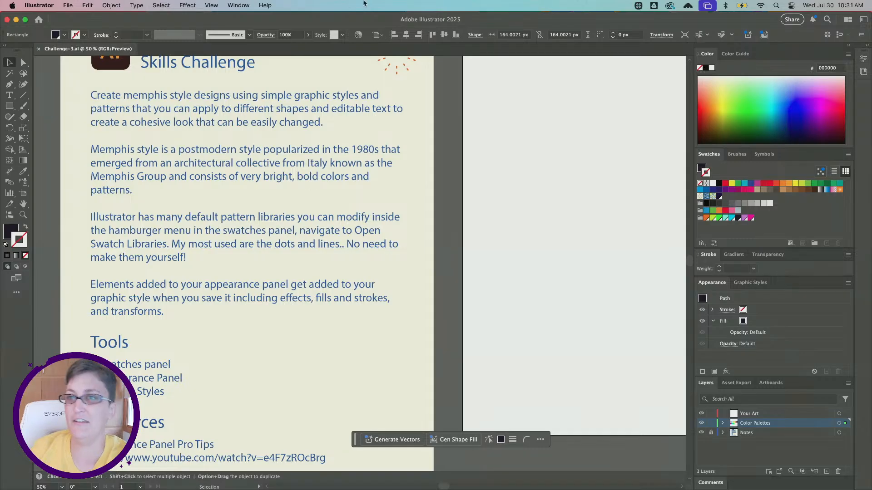
left_click(239, 5)
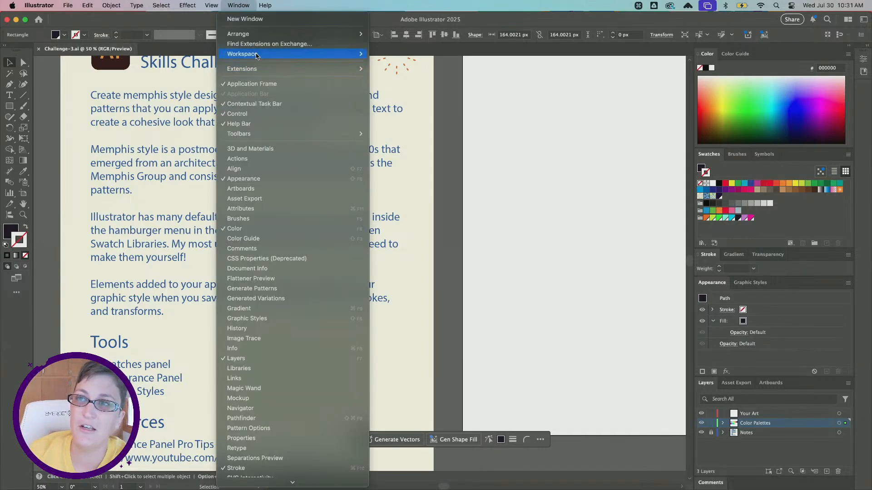
mouse_move(257, 55)
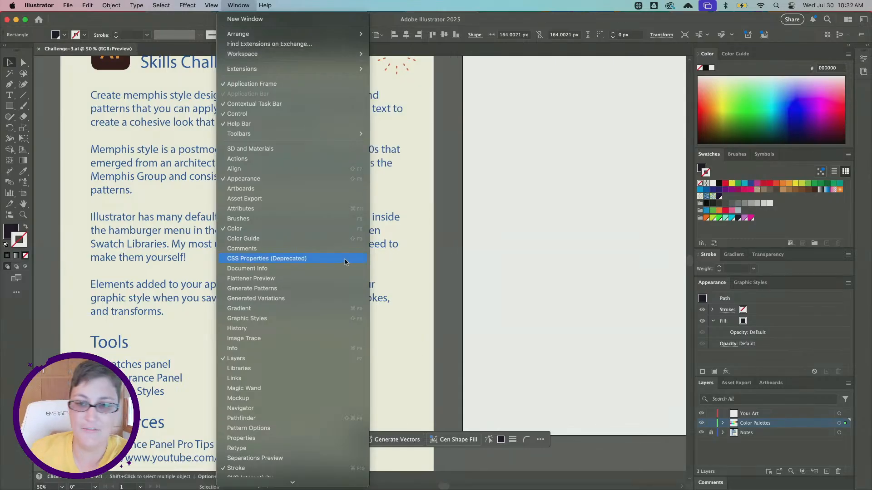
scroll(345, 262, "down", 10)
left_click(331, 13)
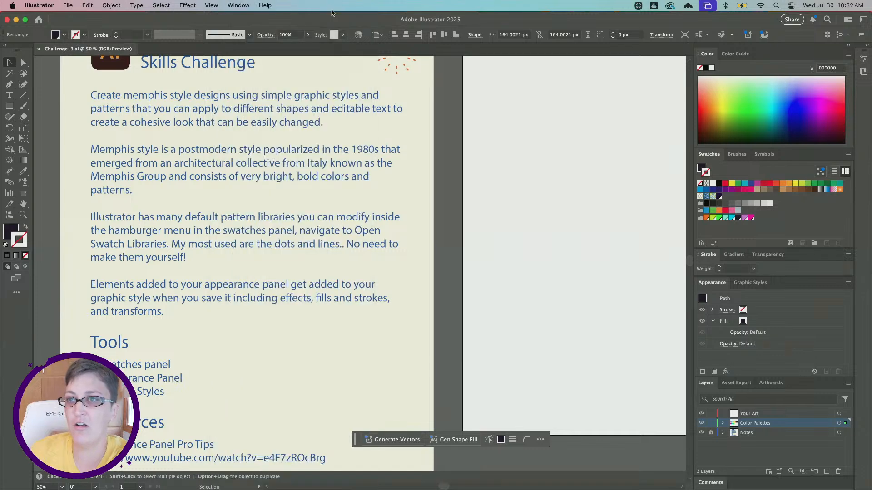
left_click(239, 5)
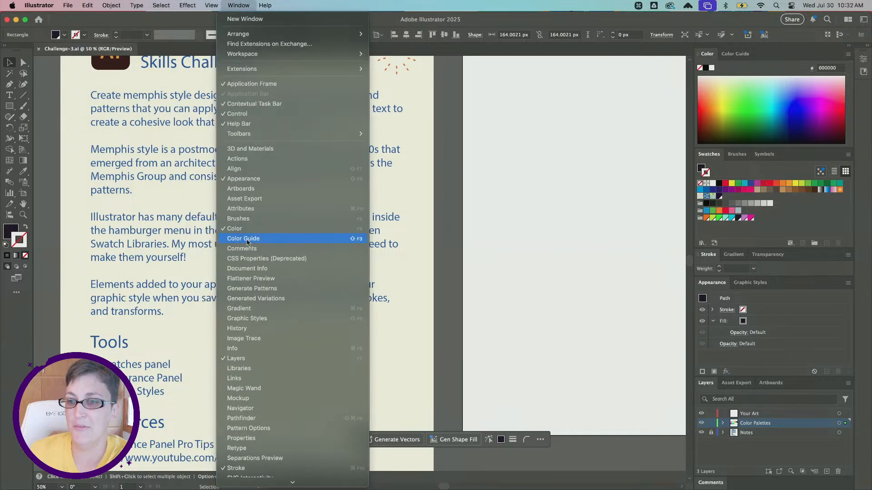
scroll(248, 243, "down", 1)
scroll(253, 251, "down", 2)
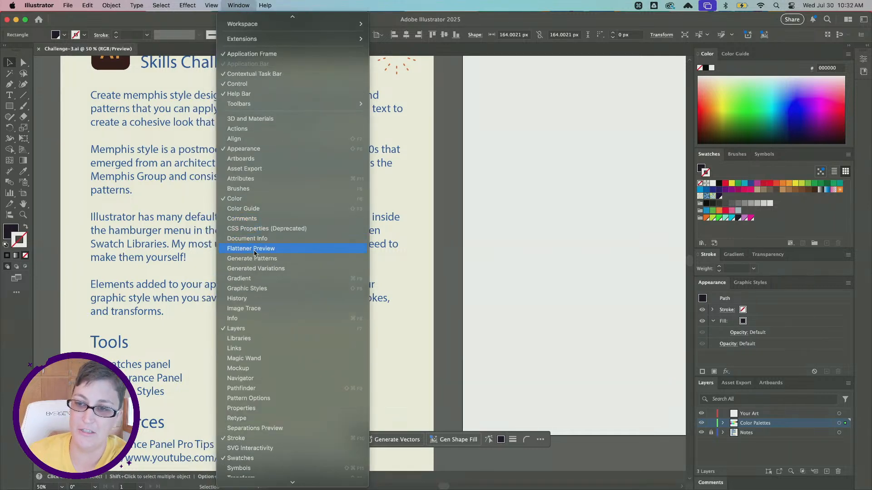
scroll(255, 253, "down", 2)
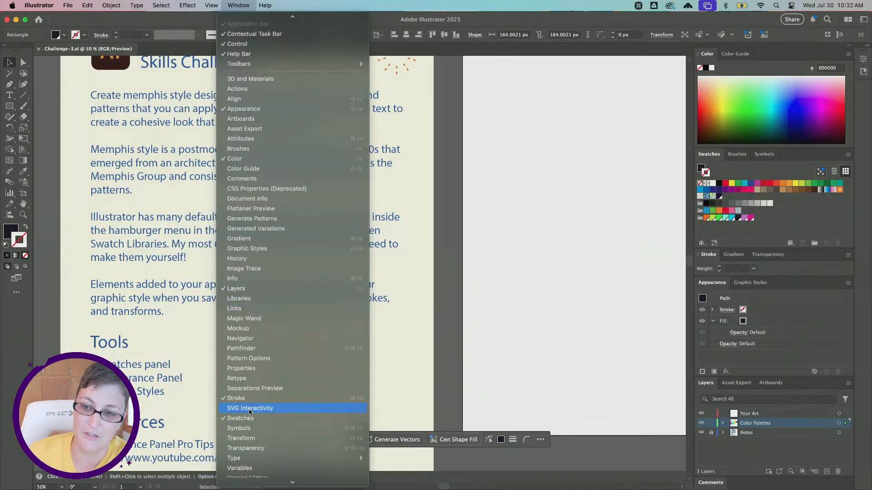
scroll(250, 412, "down", 3)
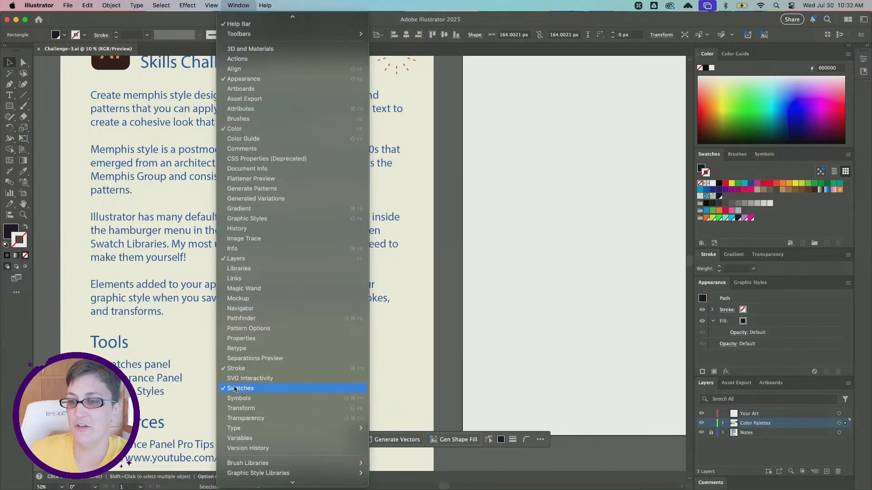
left_click(236, 6)
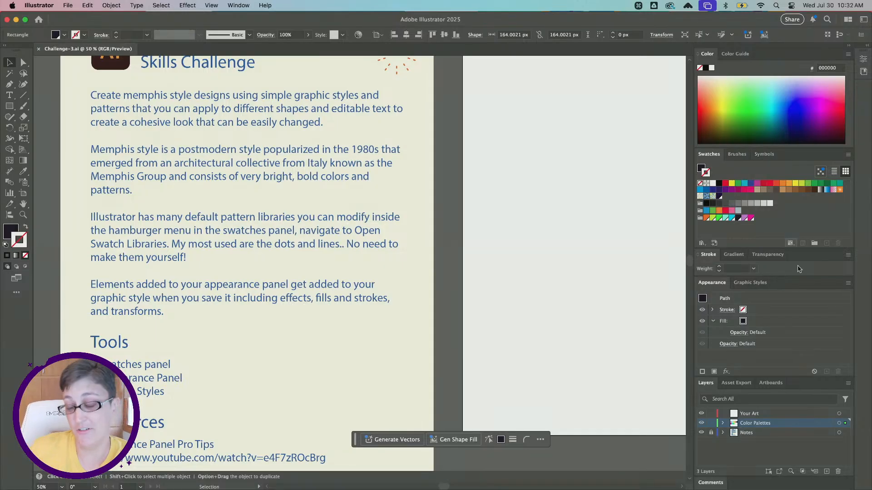
- Open the Basic Graphics_Dots pattern swatch library and place it over the blank artboard
left_click(848, 156)
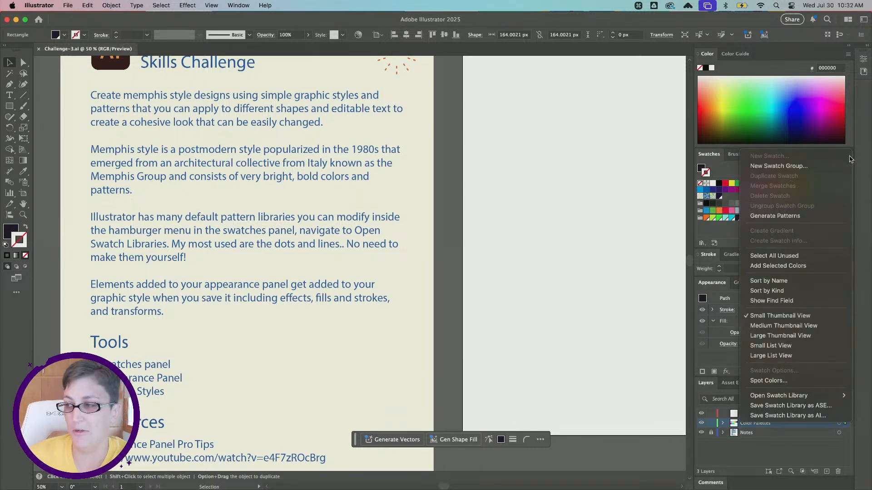
mouse_move(799, 398)
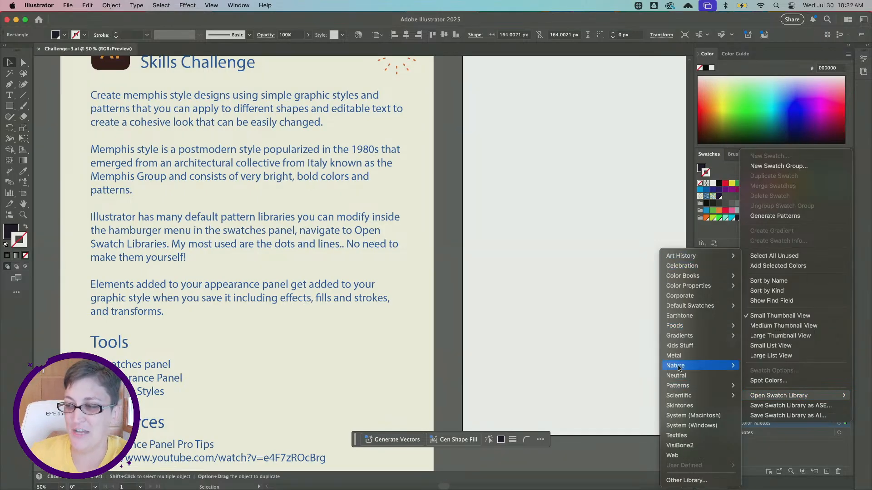
mouse_move(682, 385)
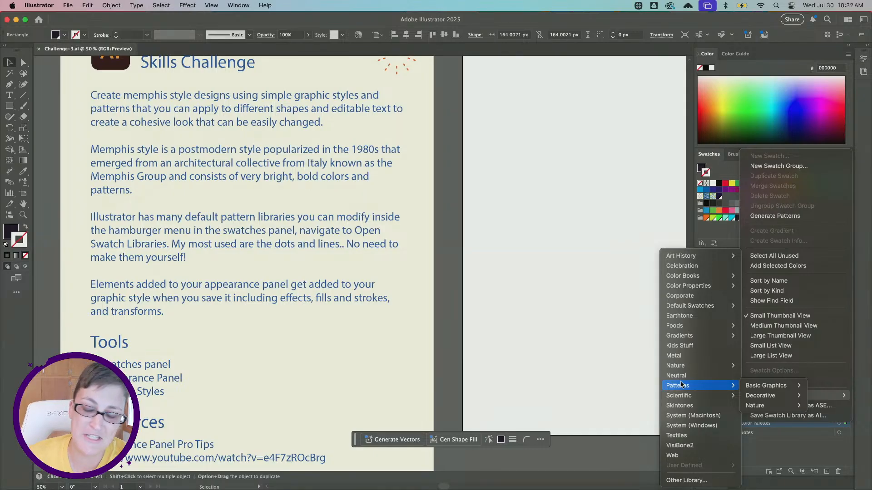
mouse_move(754, 386)
key("super")
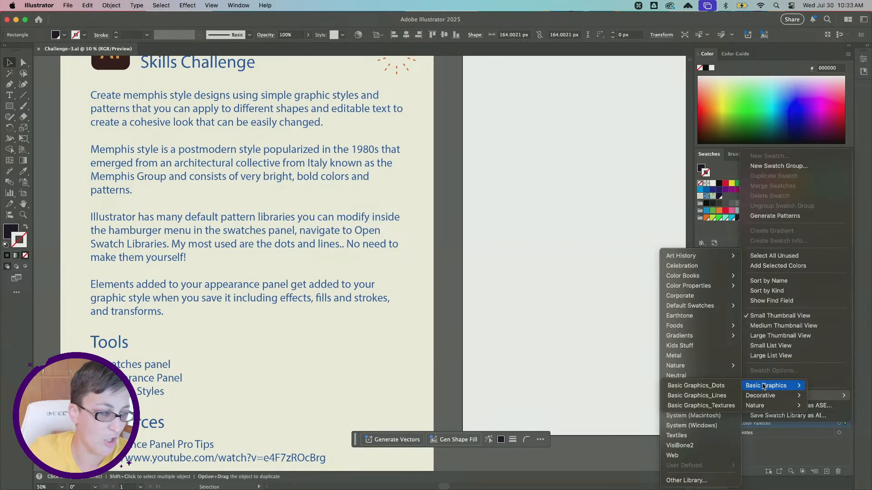
left_click(714, 390)
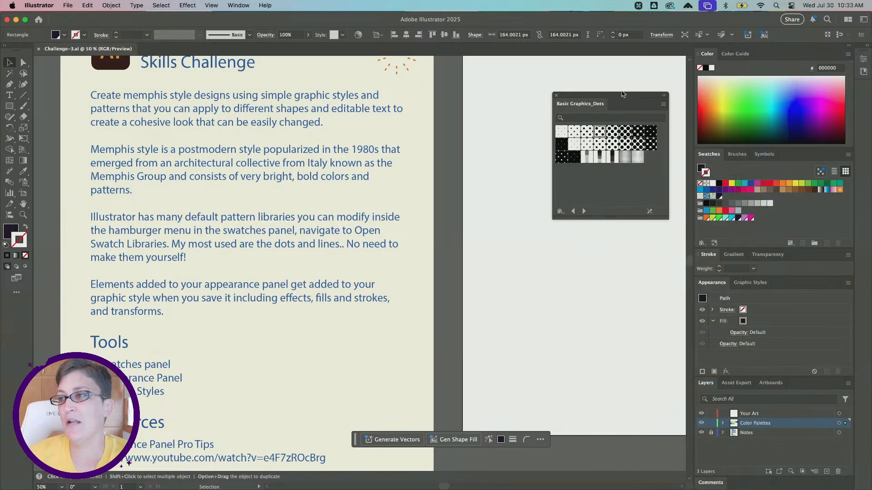
left_click_drag(622, 94, 569, 96)
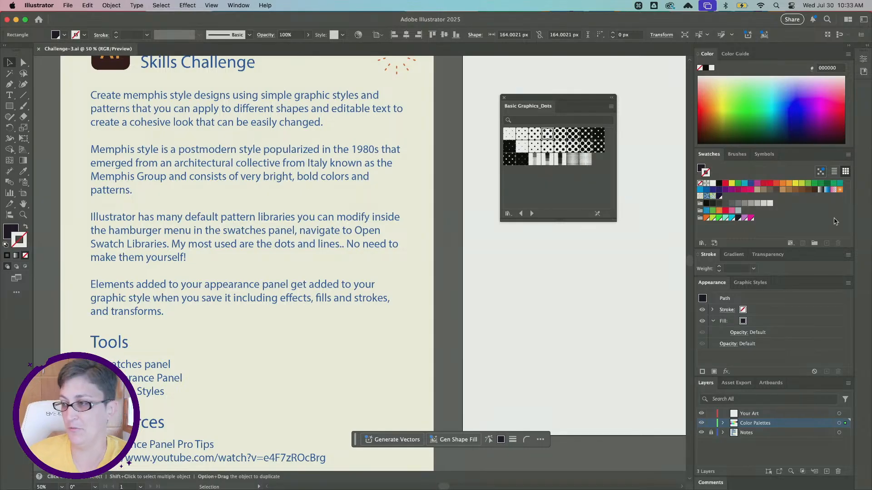
- Open the Basic Graphics_Lines pattern swatch library alongside the dots library
left_click(848, 154)
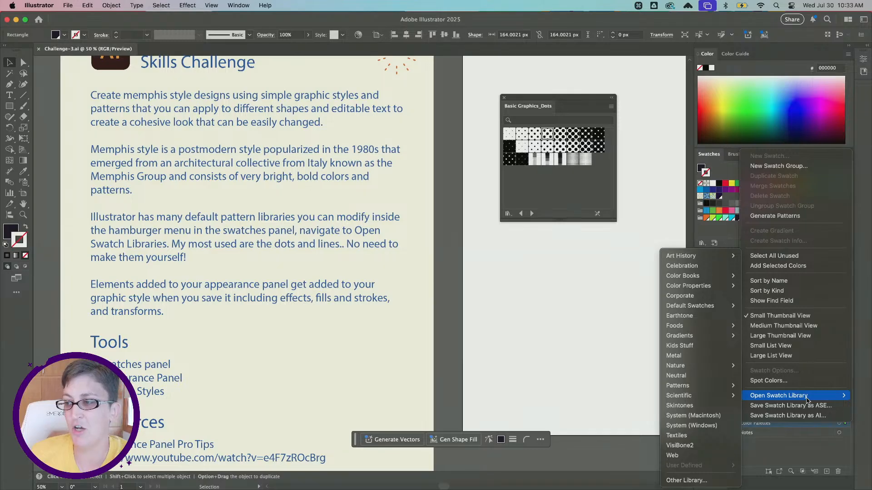
mouse_move(718, 392)
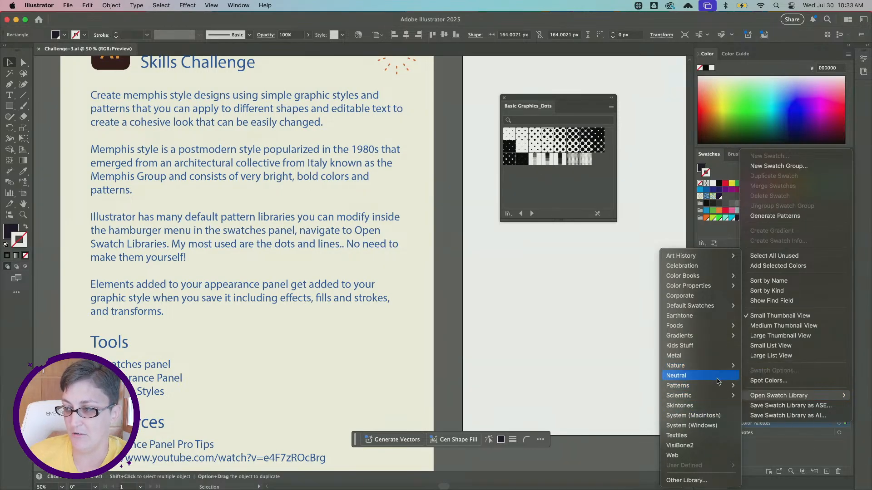
mouse_move(756, 385)
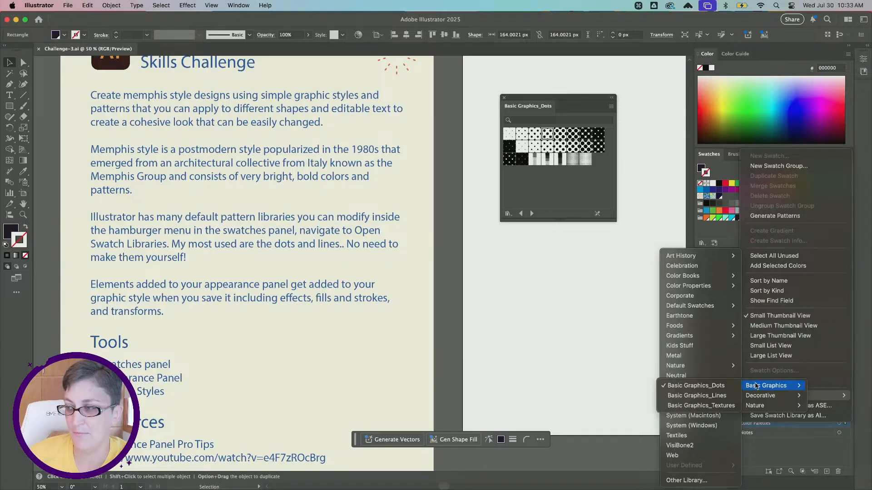
left_click(691, 396)
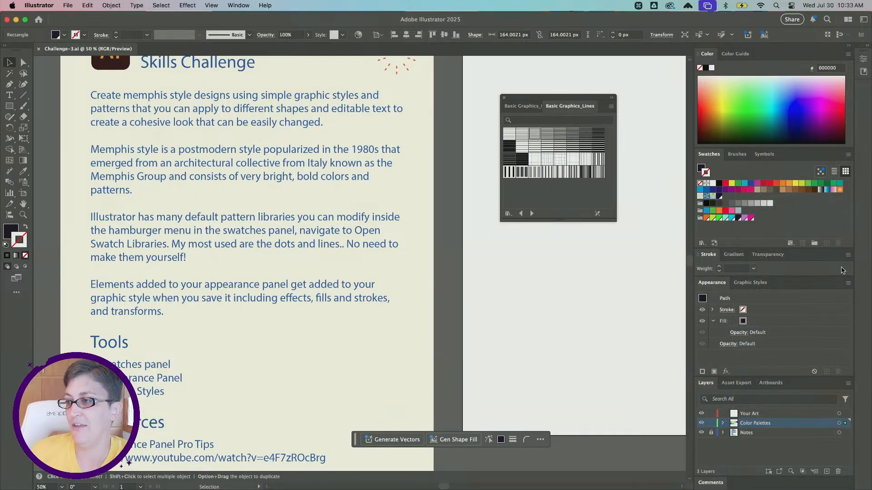
- Open the Basic Graphics_Textures pattern swatch library in the same floating group
left_click(848, 154)
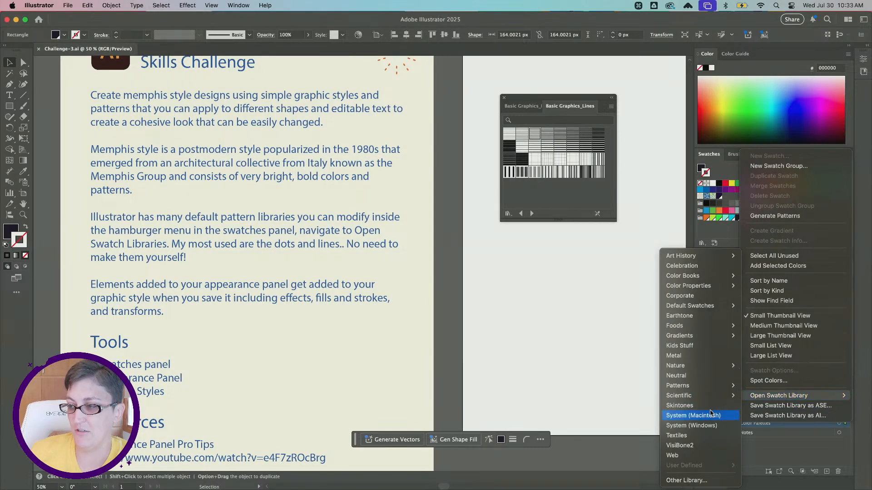
mouse_move(721, 388)
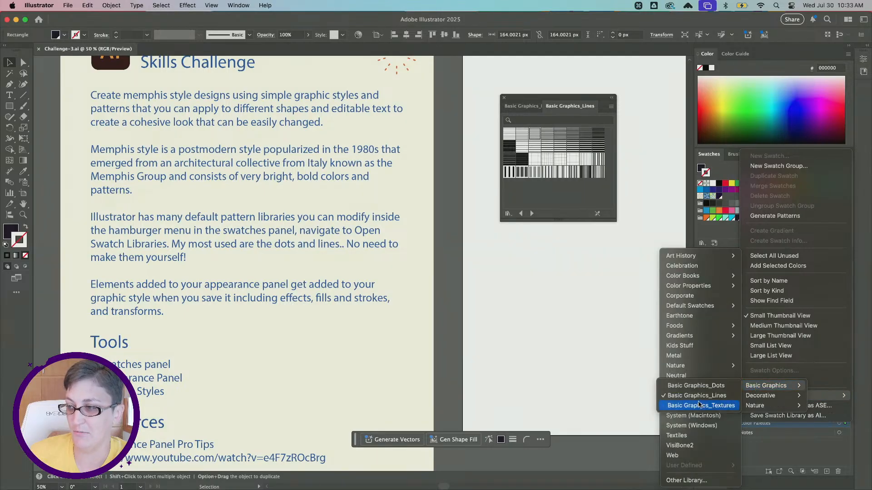
left_click(701, 406)
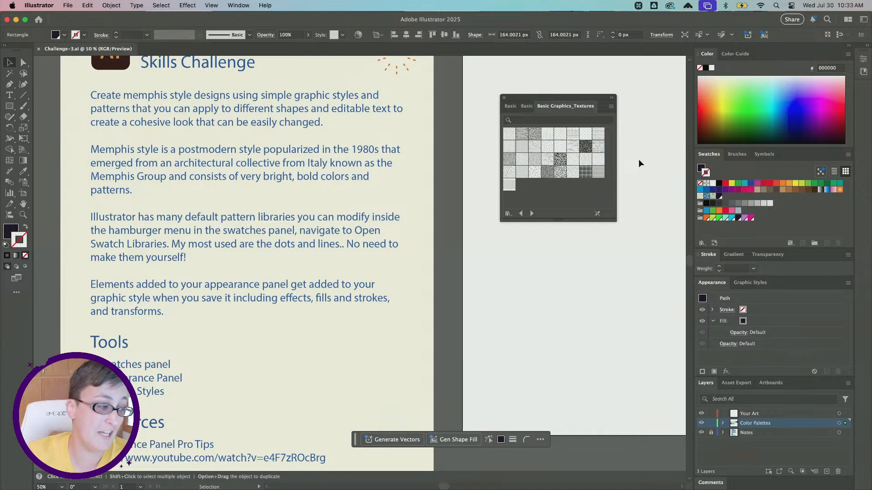
- Try the small thumbnail view for the Basic Graphics_Dots library and restore the large thumbnail view
left_click(509, 106)
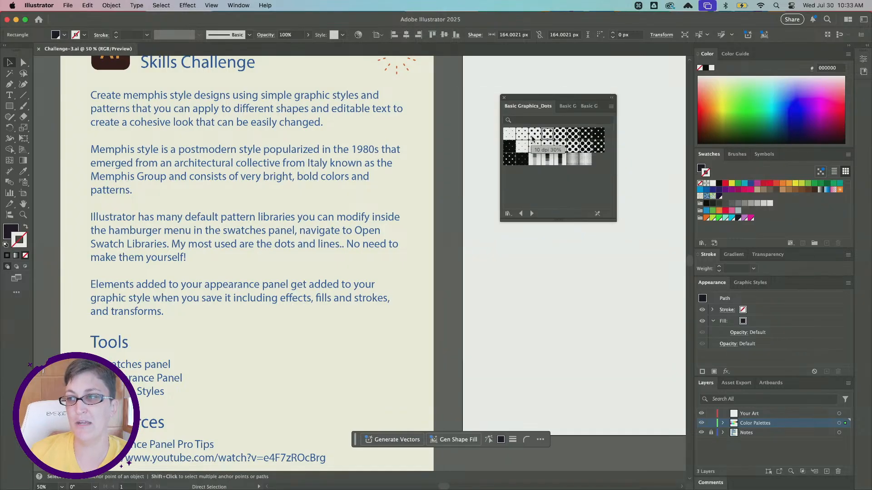
left_click(611, 106)
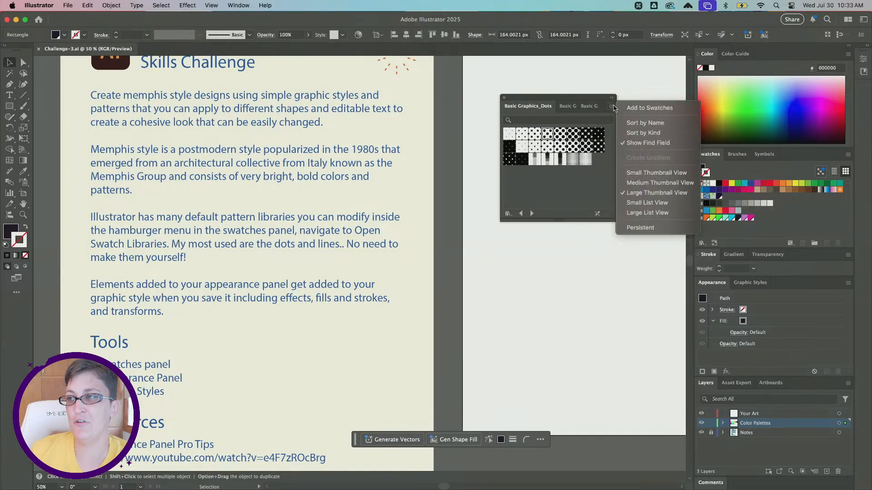
left_click(643, 173)
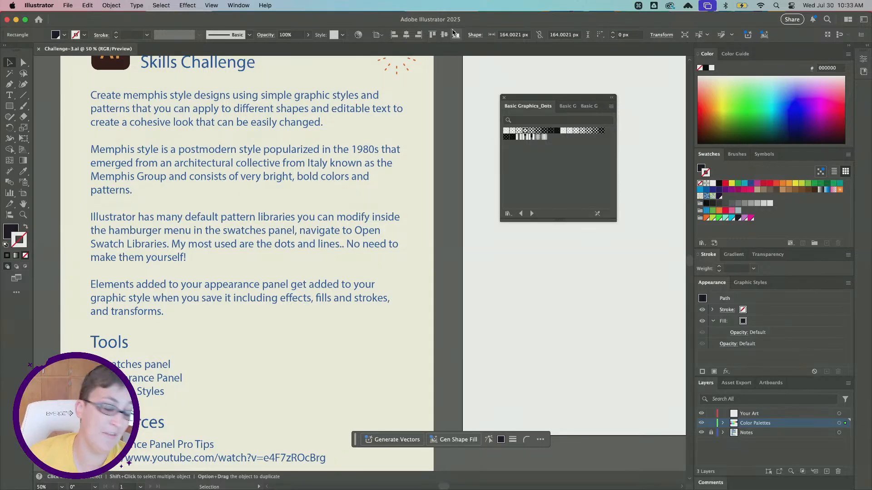
left_click(611, 108)
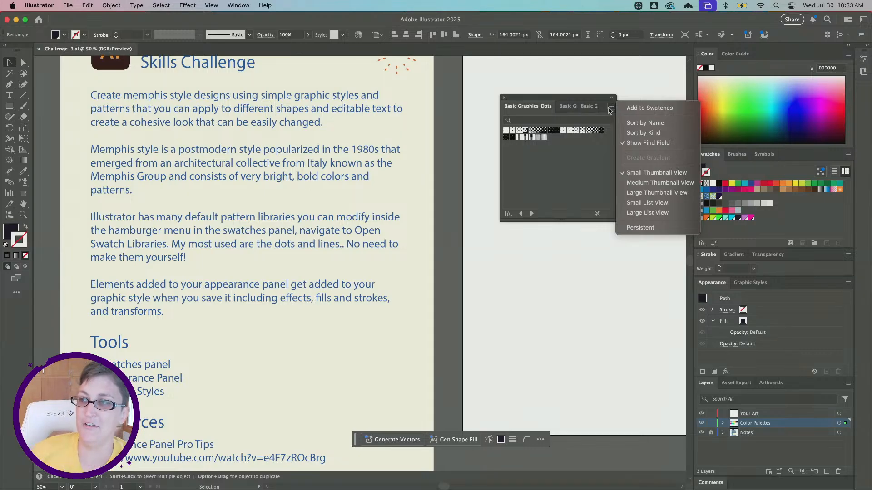
left_click(651, 195)
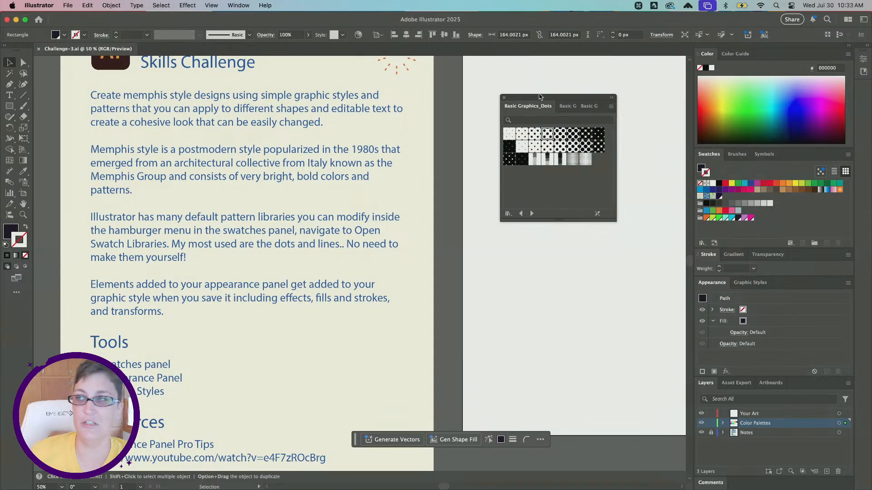
- Review the Lines and Textures pattern libraries and return to Basic Graphics_Dots
left_click(568, 106)
left_click(587, 107)
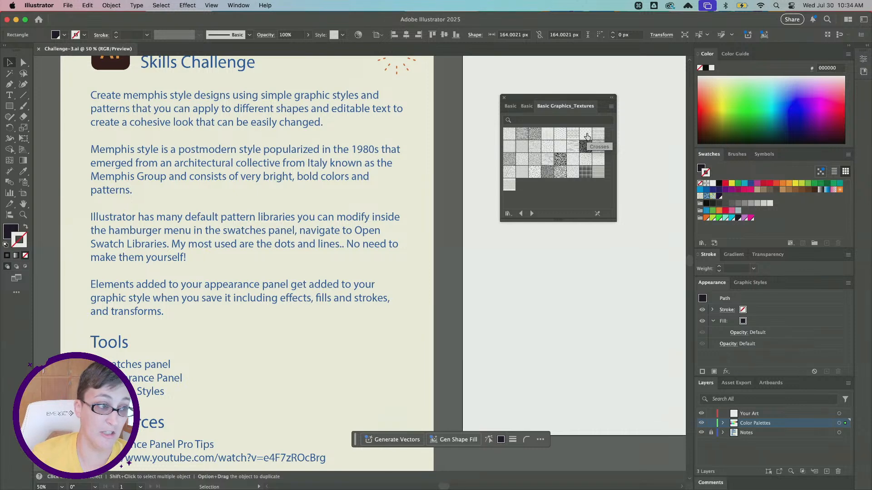
left_click(509, 107)
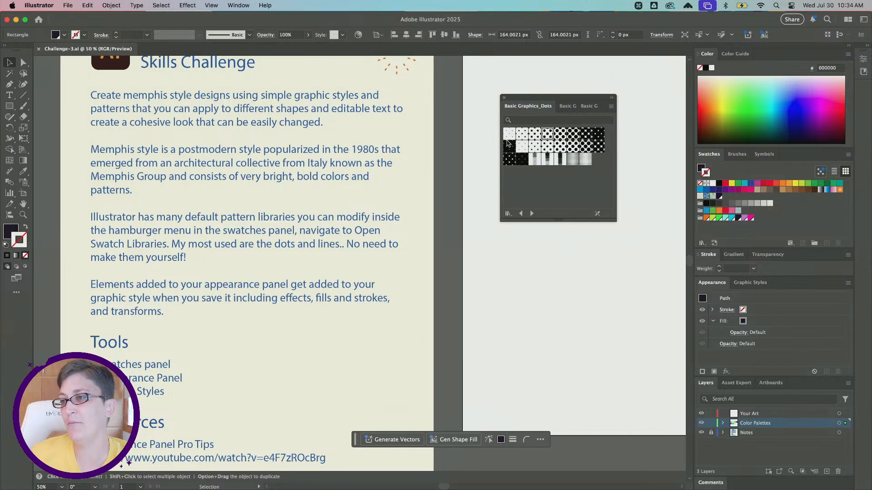
- Bring the blank artboard into view and move the floating pattern libraries to its lower-right corner, clear of the drawing area
left_click_drag(547, 97, 261, 112)
scroll(449, 147, "right", 5)
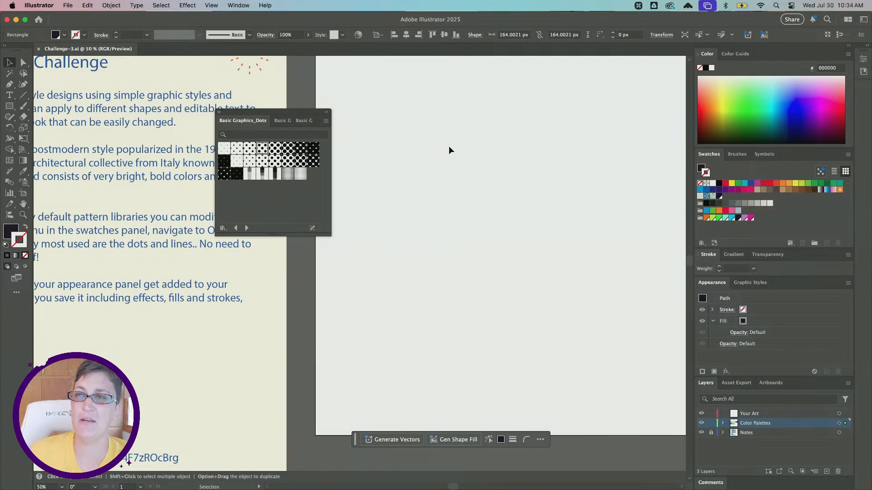
scroll(448, 147, "right", 3)
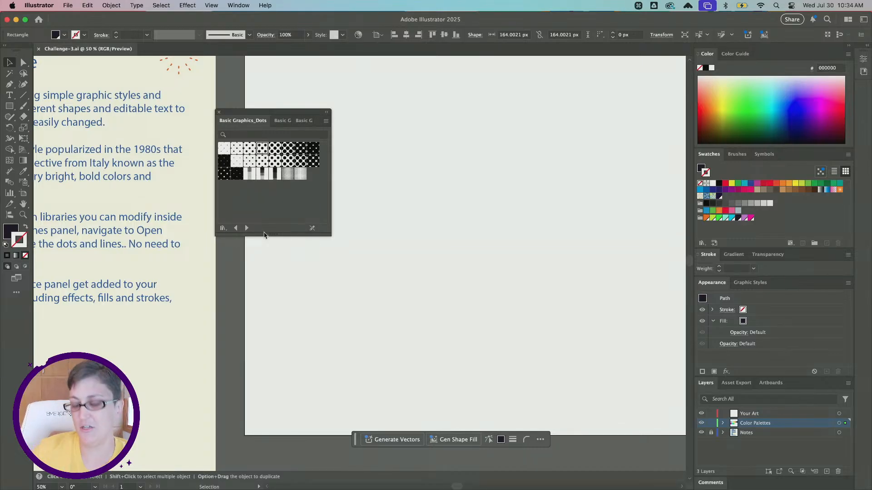
scroll(380, 248, "down", 1, "alt")
scroll(379, 248, "right", 2)
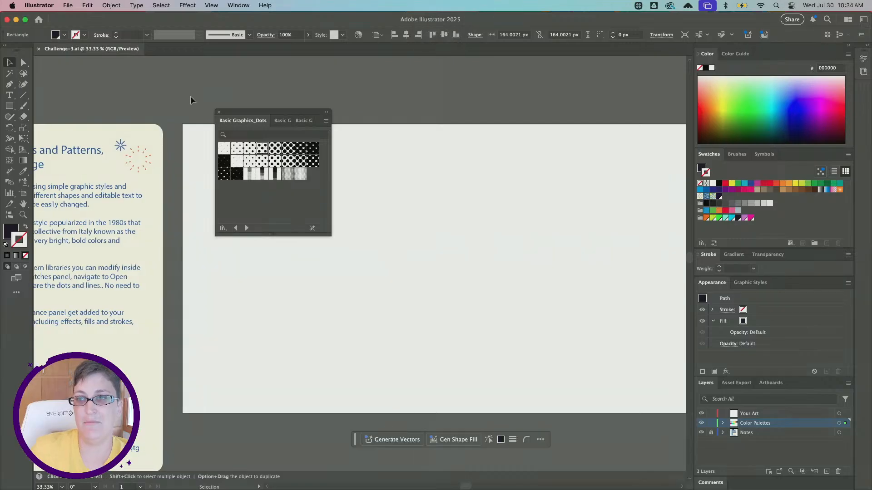
scroll(146, 91, "down", 2)
scroll(145, 92, "right", 4)
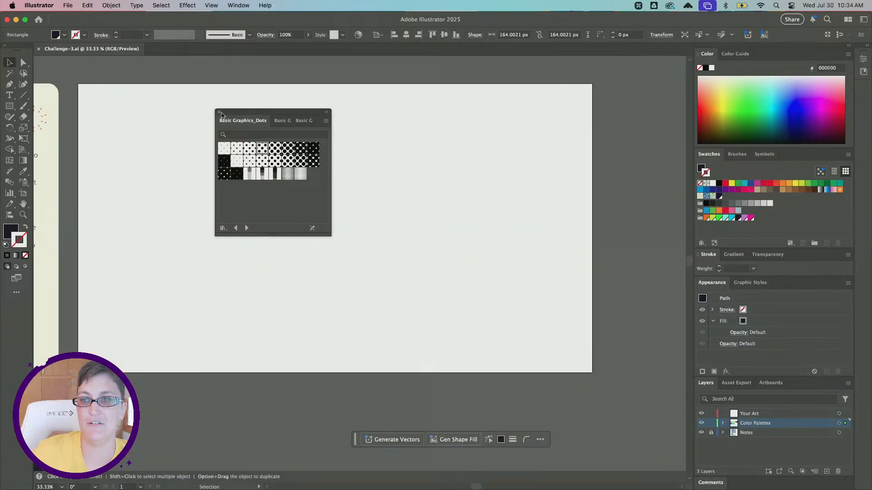
left_click_drag(229, 115, 524, 334)
scroll(318, 254, "down", 3)
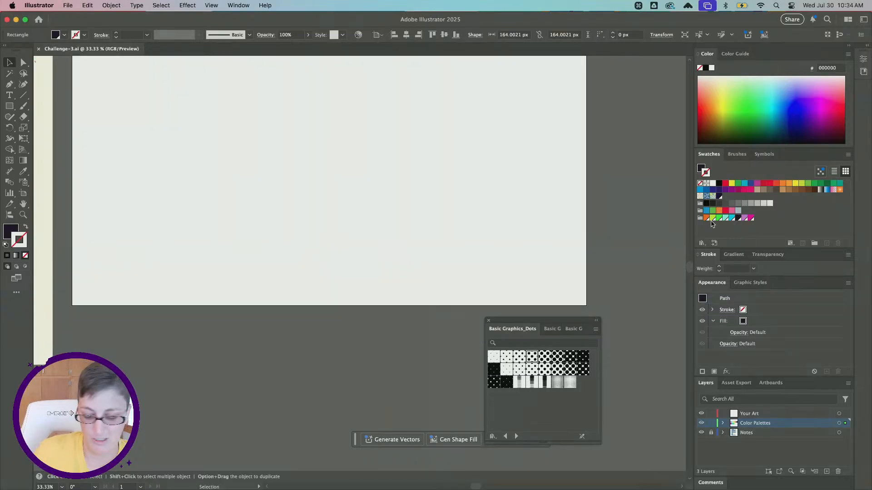
key("alt")
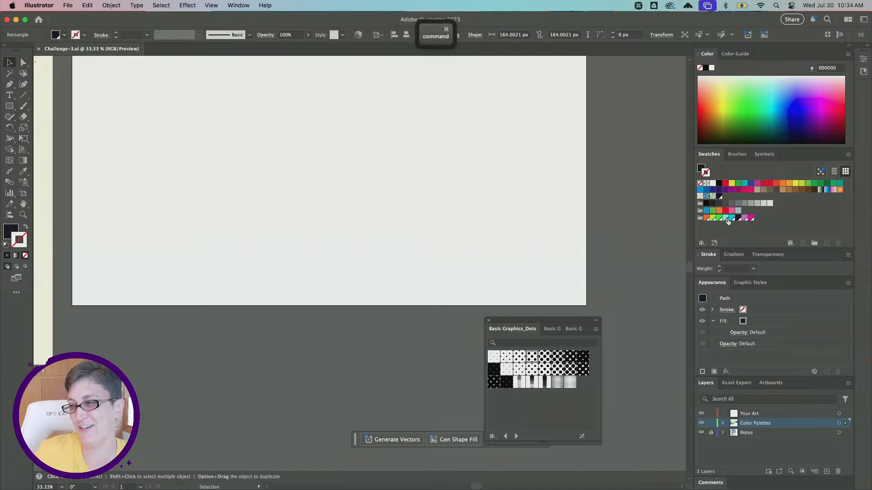
- Deselect all artwork and restore the default white fill and black 1 pt stroke
left_click_drag(709, 216, 743, 228)
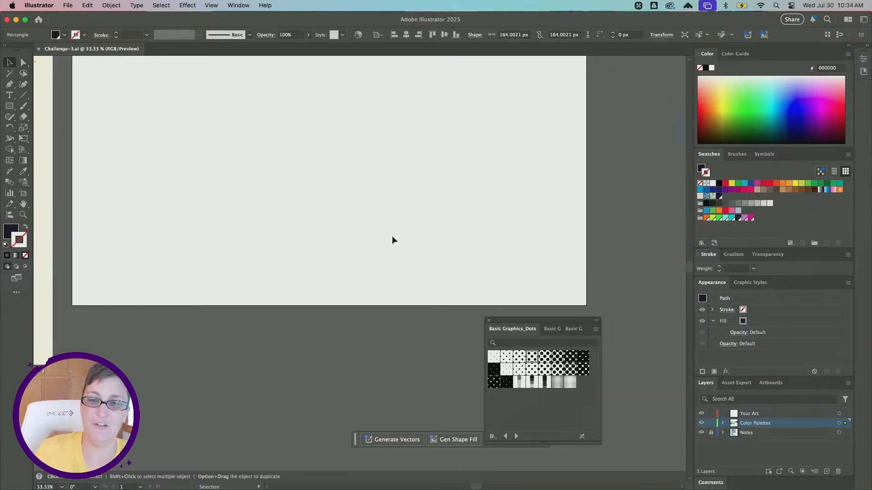
key("alt")
scroll(302, 239, "down", 1)
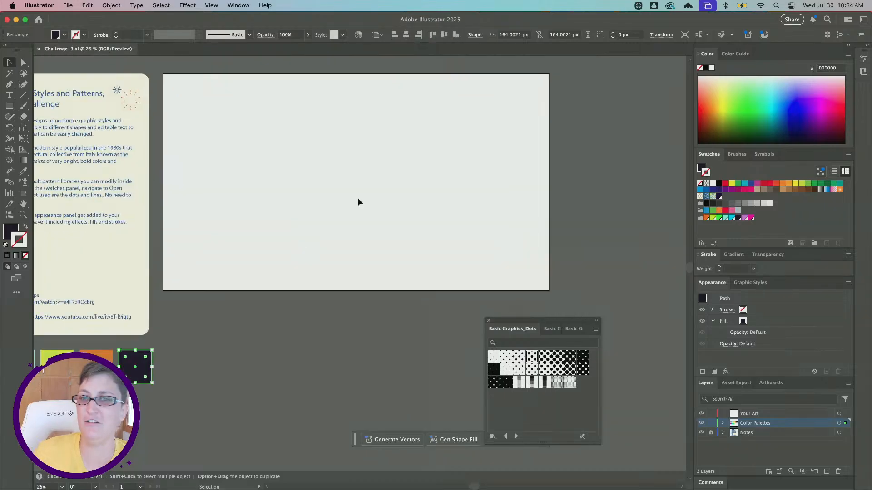
left_click(5, 245)
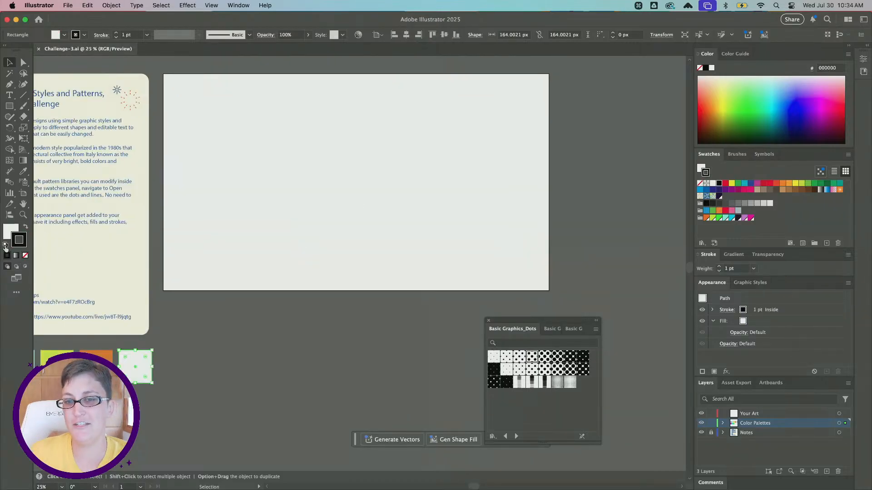
key("super+z")
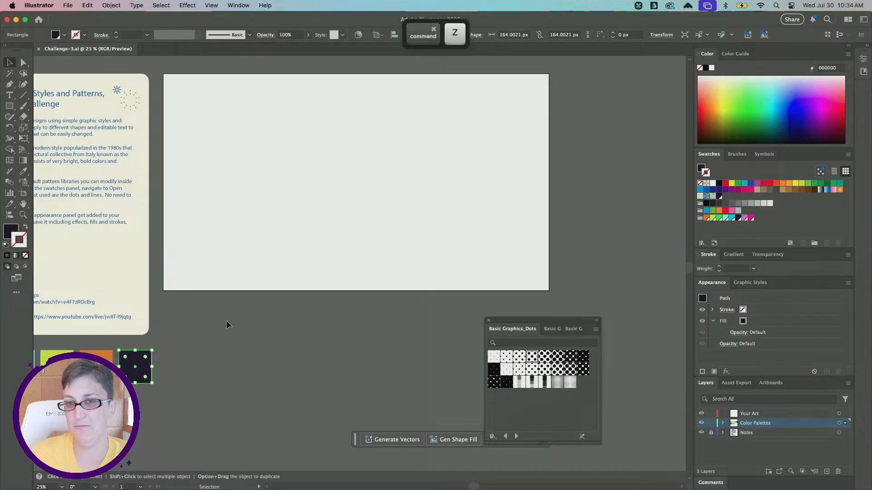
key("super+shift+a")
left_click(5, 245)
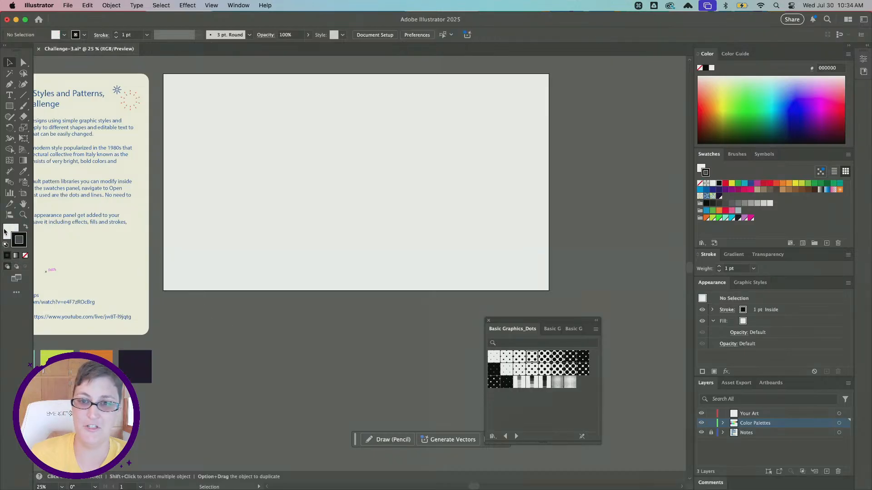
left_click(21, 245)
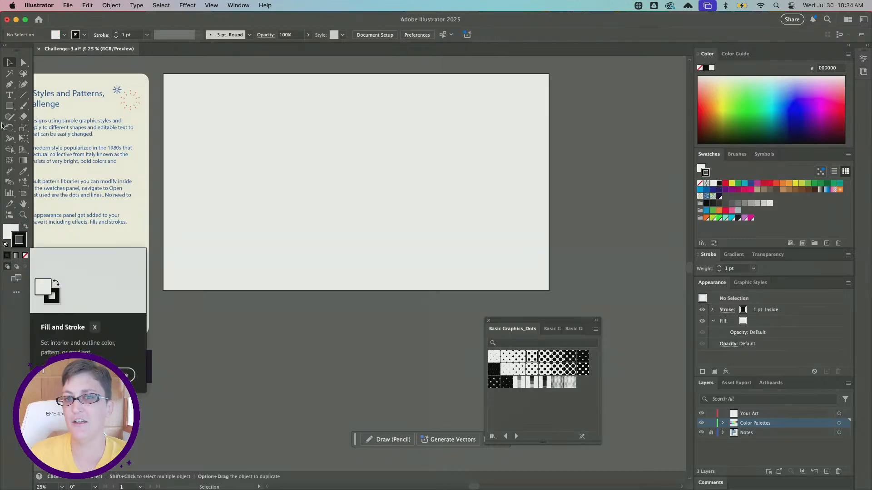
- Draw a 1920 × 1080 px rectangle that covers the entire blank artboard
left_click(12, 108)
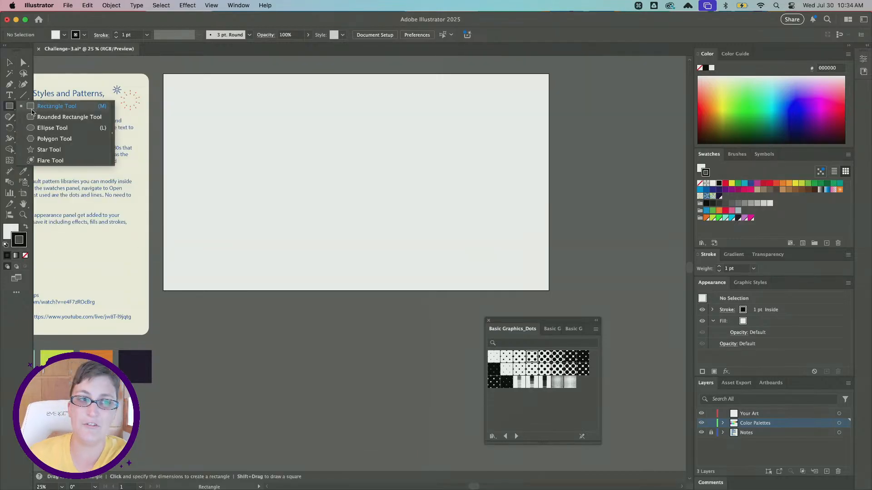
left_click(32, 108)
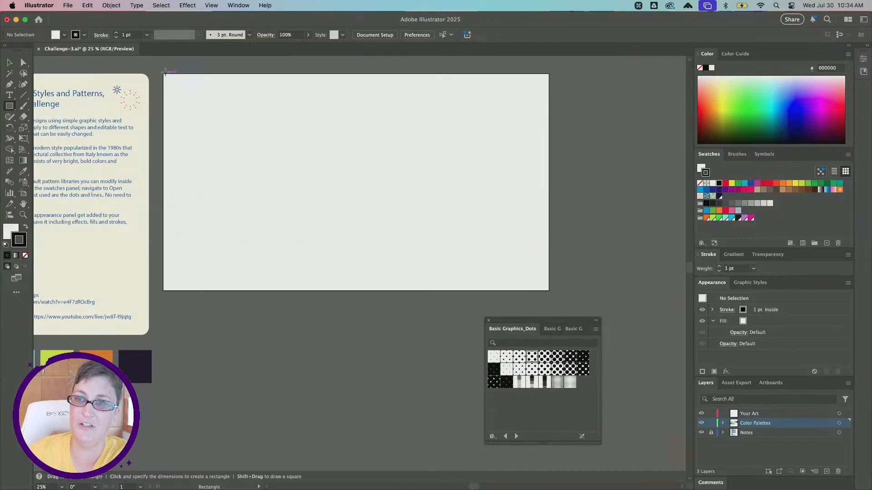
left_click_drag(164, 74, 549, 291)
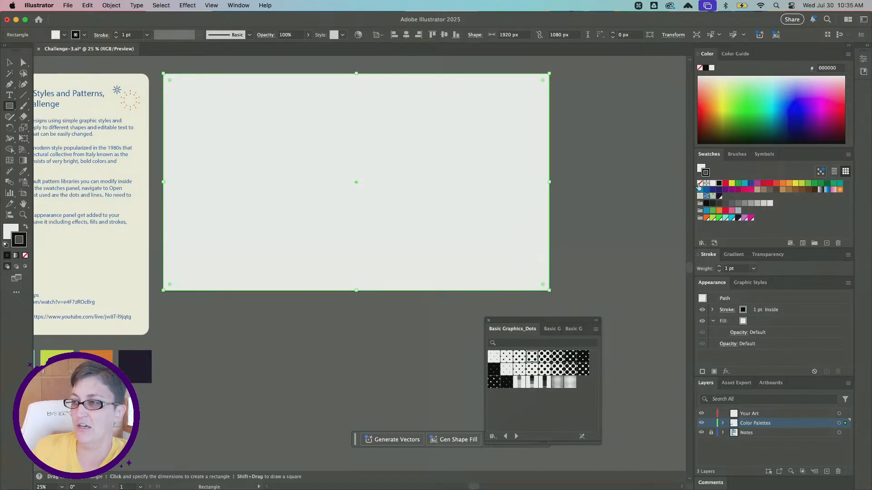
- Remove the rectangle's stroke and fill it with the dark purple palette swatch 1a0f26
left_click(700, 184)
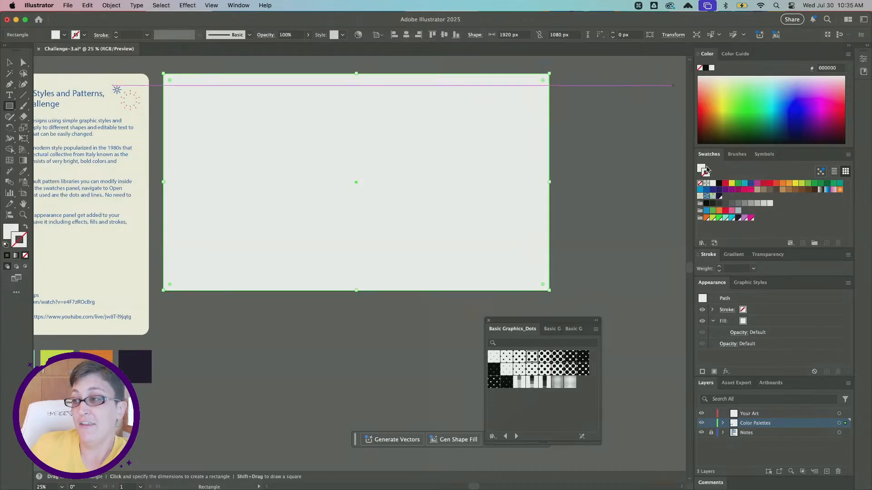
left_click(700, 168)
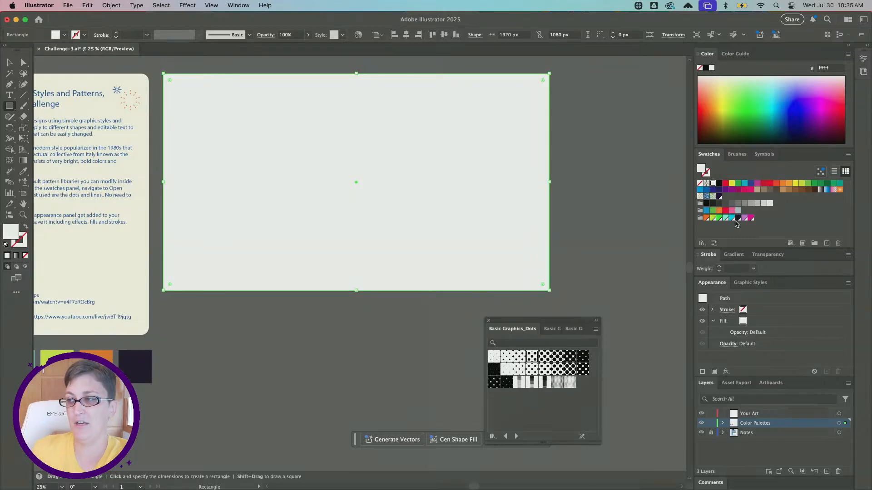
left_click(738, 218)
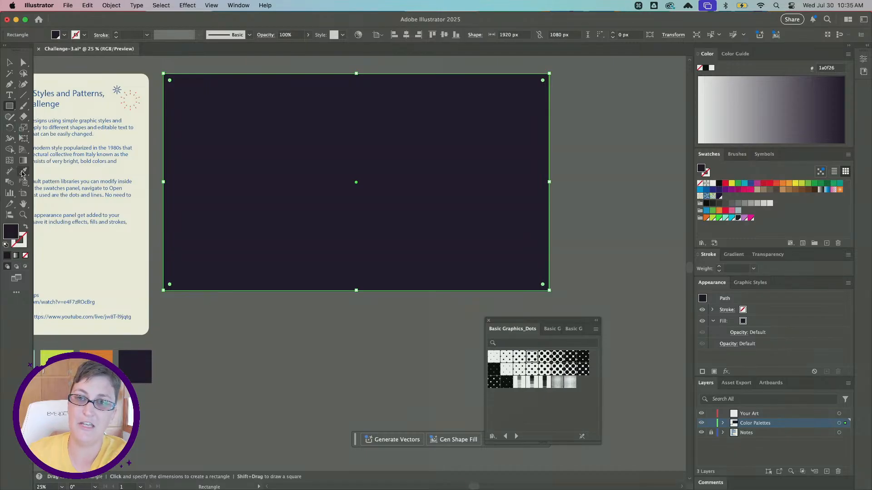
- Try the Eyedropper on the orange and dark purple palette squares to recolor the rectangle, ending on dark purple
left_click(22, 171)
scroll(136, 367, "left", 1)
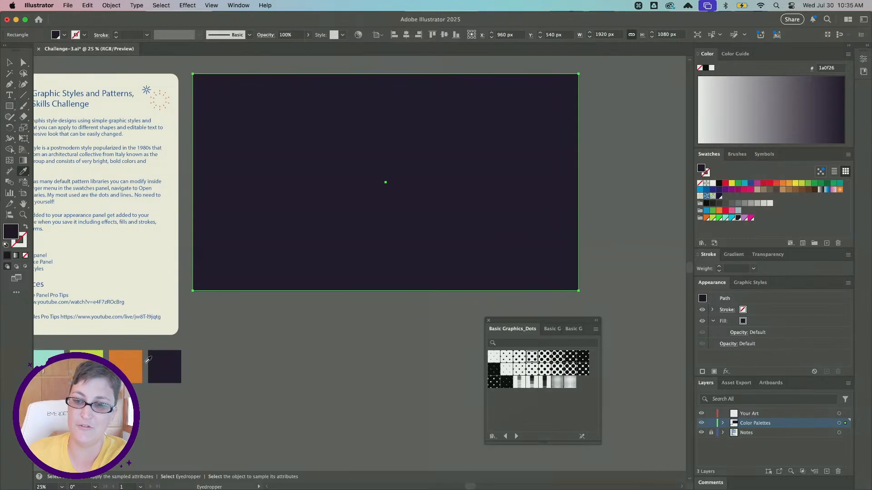
left_click(135, 366)
left_click(168, 363)
left_click(129, 364)
left_click(162, 364)
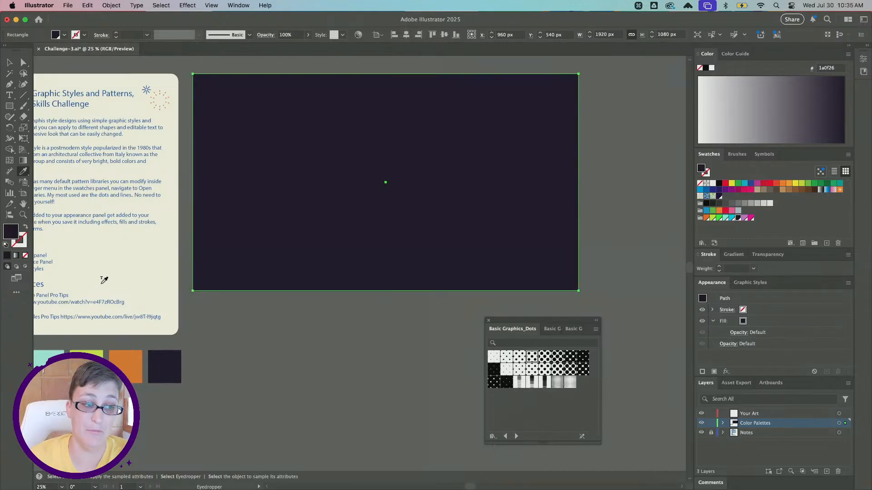
- Paste a copy of the dark rectangle directly in front of the original, testing it with a move that is undone
key("super+c")
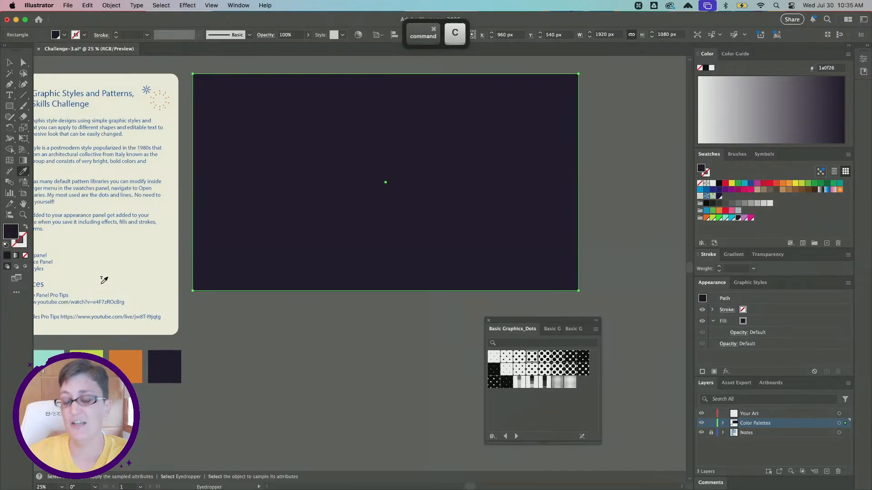
key("super+f")
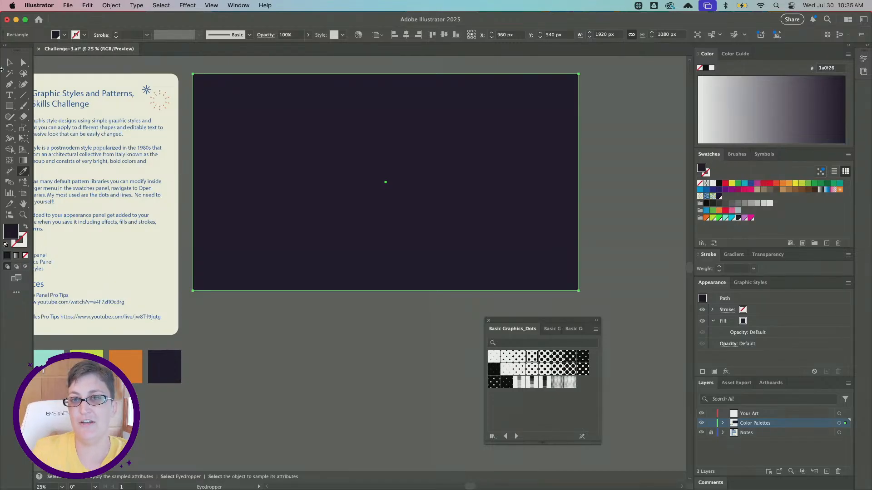
key("v")
left_click_drag(276, 136, 343, 222)
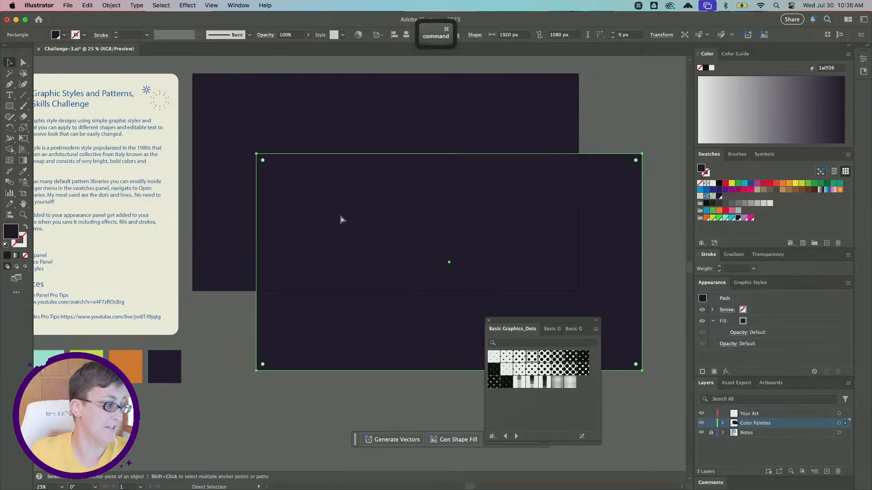
key("super+z")
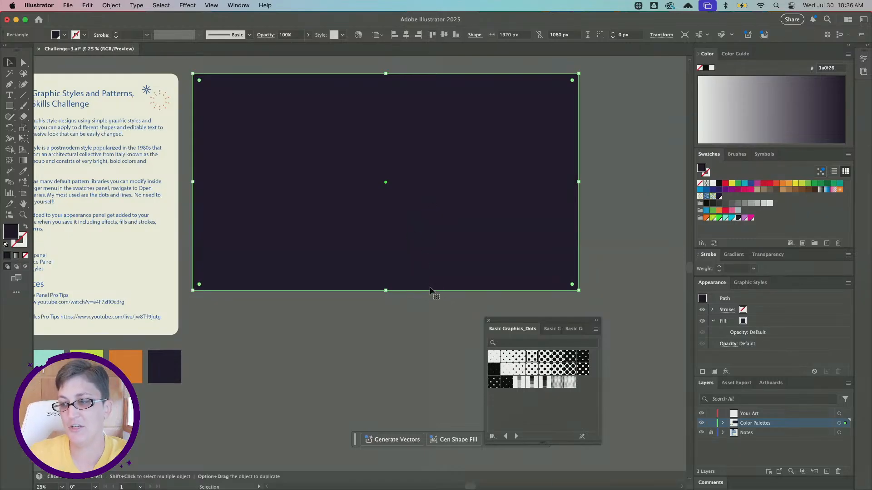
- Fill the front rectangle with the 10 dpi 20% pattern from Basic Graphics_Dots and inspect the dots up close
left_click(506, 358)
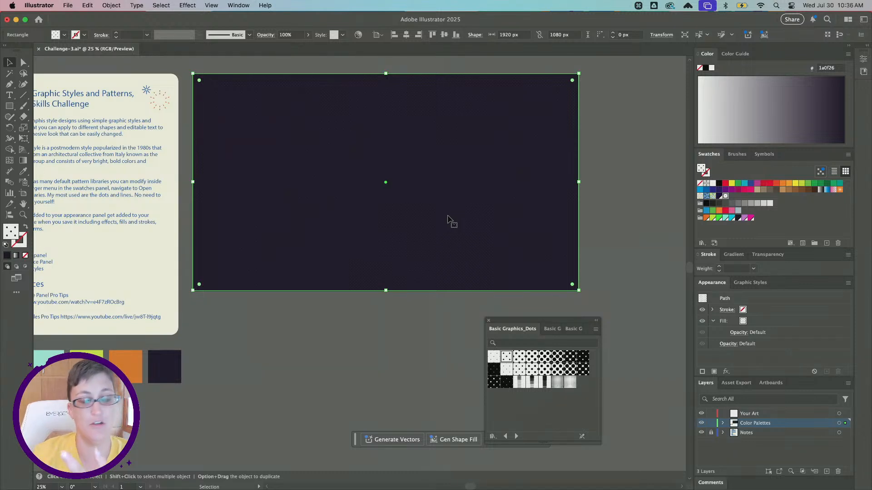
scroll(454, 204, "up", 3, "alt")
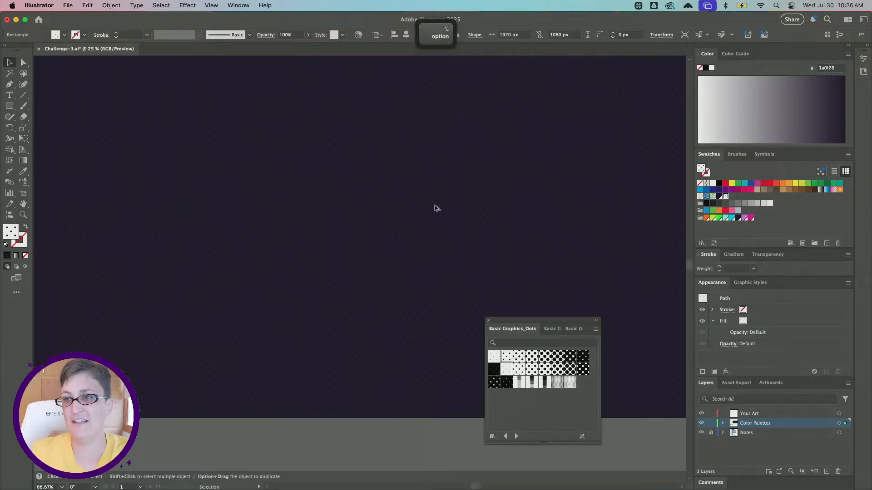
scroll(459, 201, "up", 1, "alt")
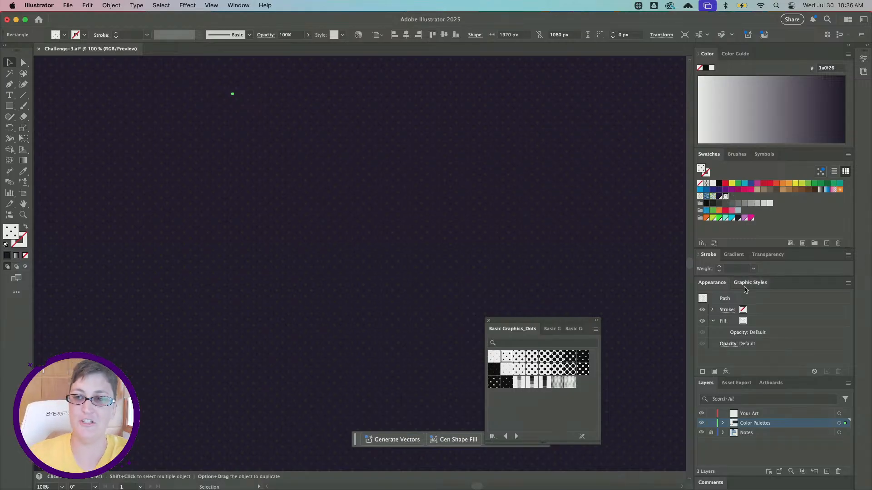
scroll(483, 222, "down", 2, "alt")
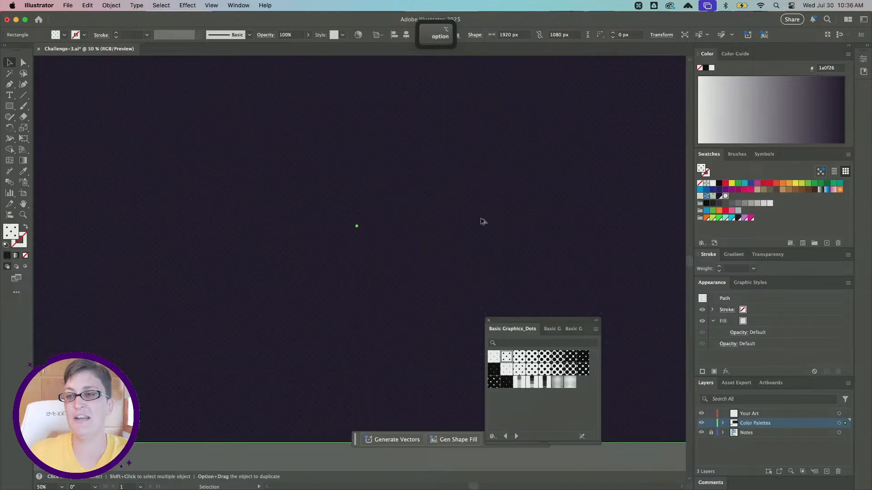
scroll(483, 221, "down", 1, "alt")
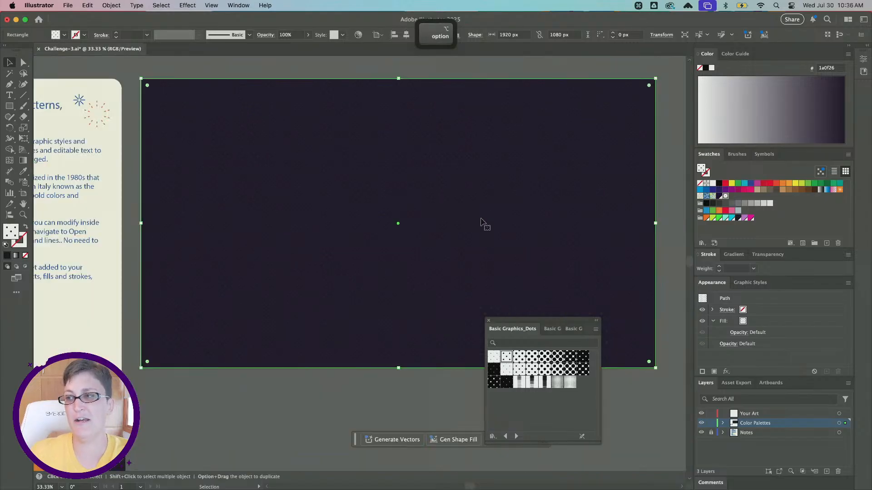
- Open the 10 dpi 20% swatch in pattern editing mode and select the dot group in its tile
double_click(725, 196)
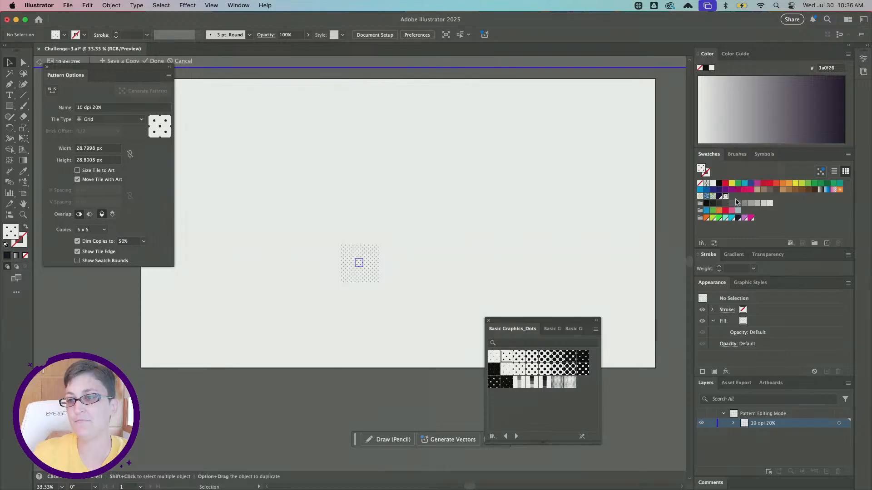
scroll(348, 259, "up", 2, "alt")
scroll(347, 259, "right", 2)
scroll(348, 259, "down", 1)
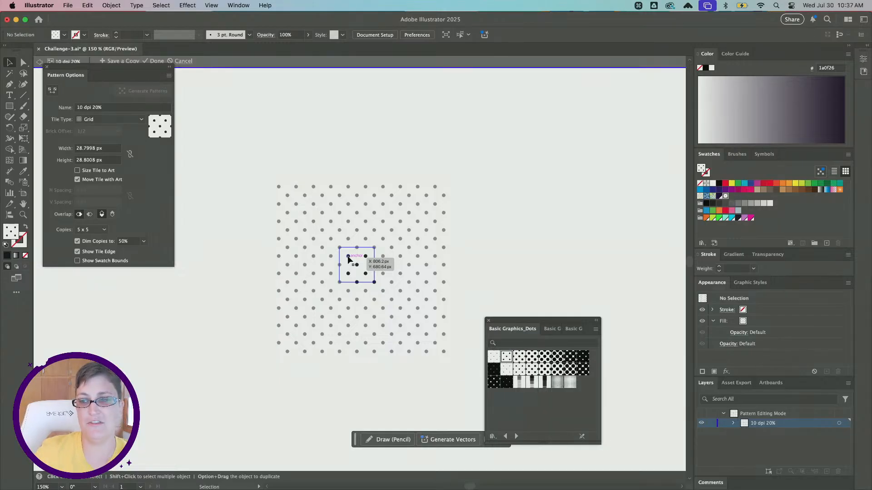
scroll(349, 260, "up", 1, "alt")
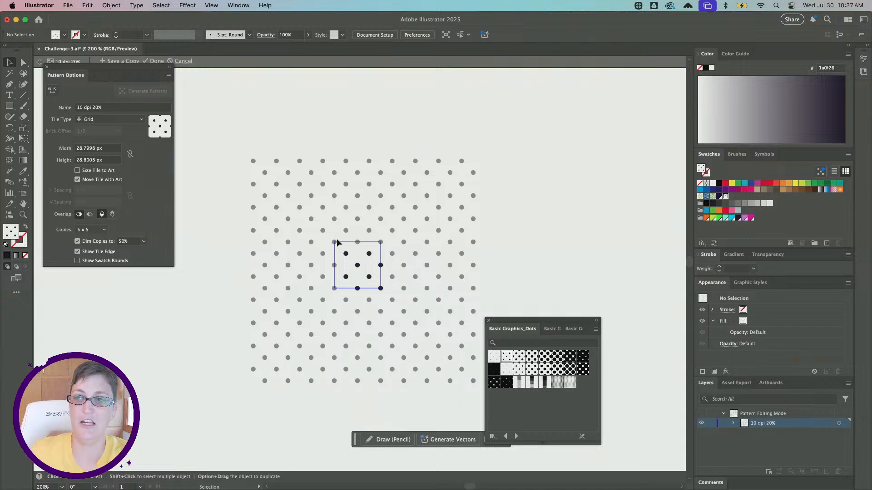
left_click(363, 261)
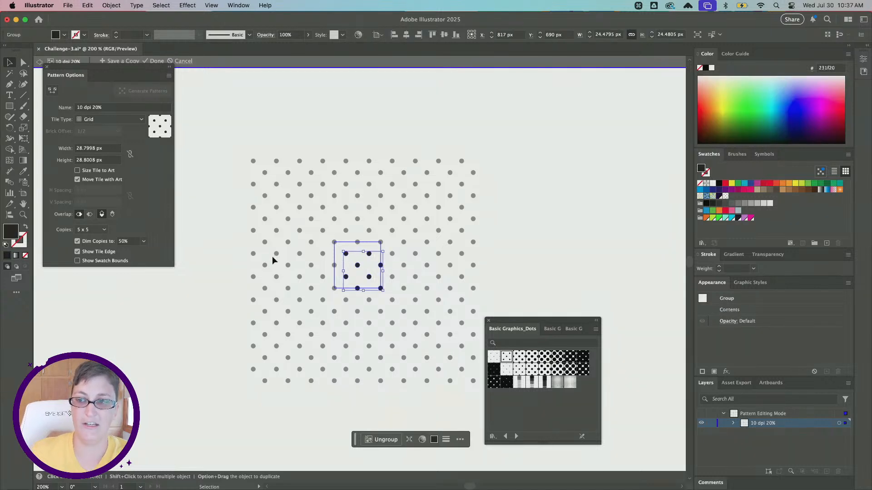
- Try moving the dot group with Move Tile with Art on and off, undoing each move
left_click_drag(370, 259, 364, 251)
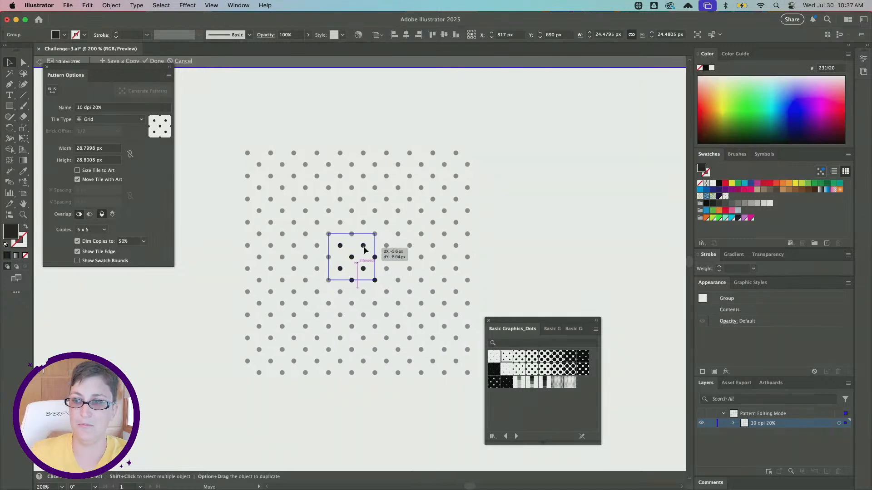
key("super+z")
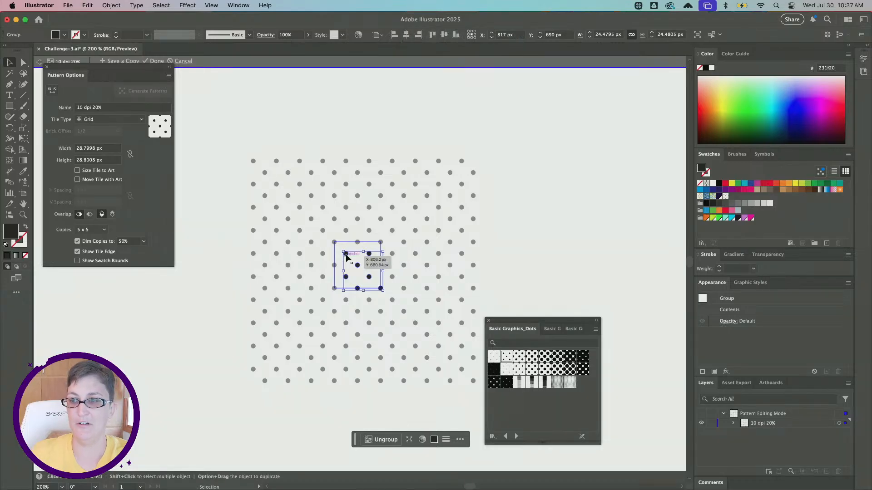
mouse_move(353, 264)
left_mouse_down()
mouse_move(341, 256)
mouse_move(356, 272)
left_mouse_up()
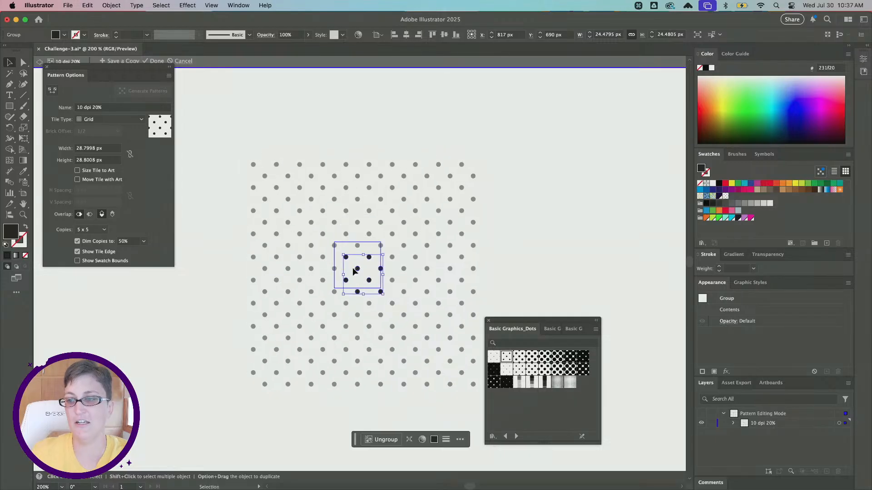
key("super+z")
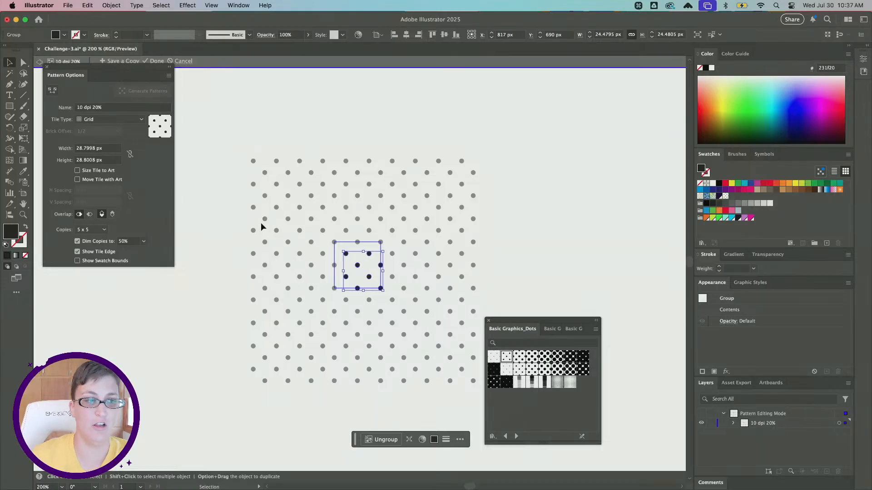
- Recolor the pattern's dots with the mint swatch 93f3e1, after comparing it with the magenta swatch f2059f
scroll(365, 267, "up", 2, "alt")
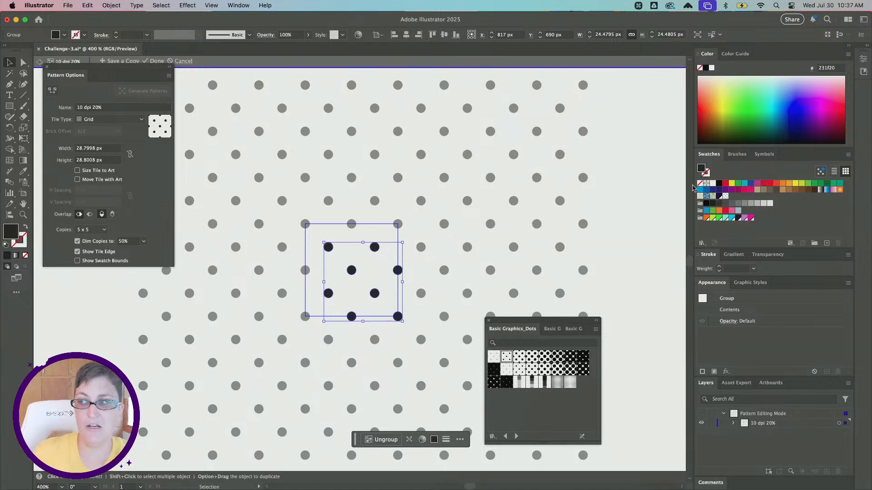
left_click(725, 218)
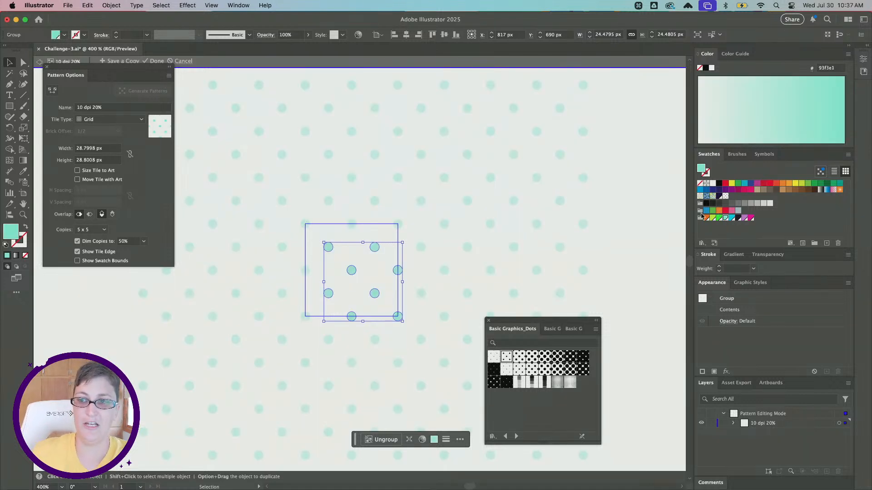
scroll(407, 295, "down", 2)
left_click(751, 218)
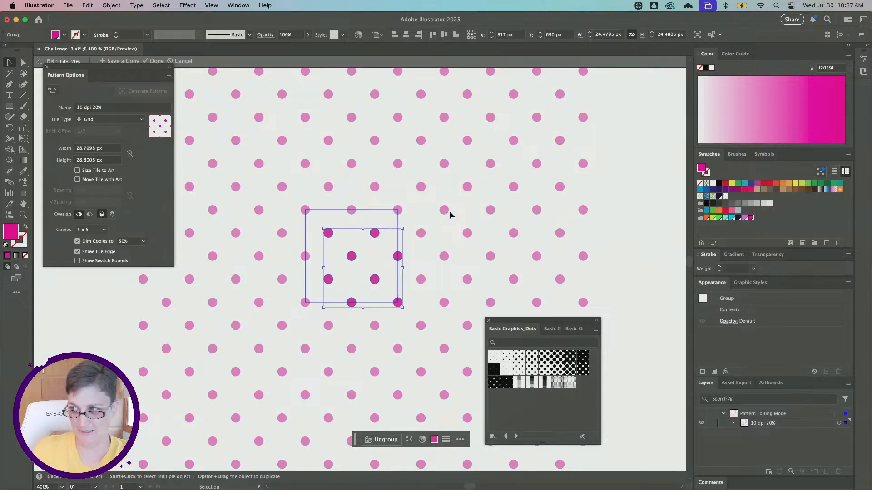
left_click(725, 218)
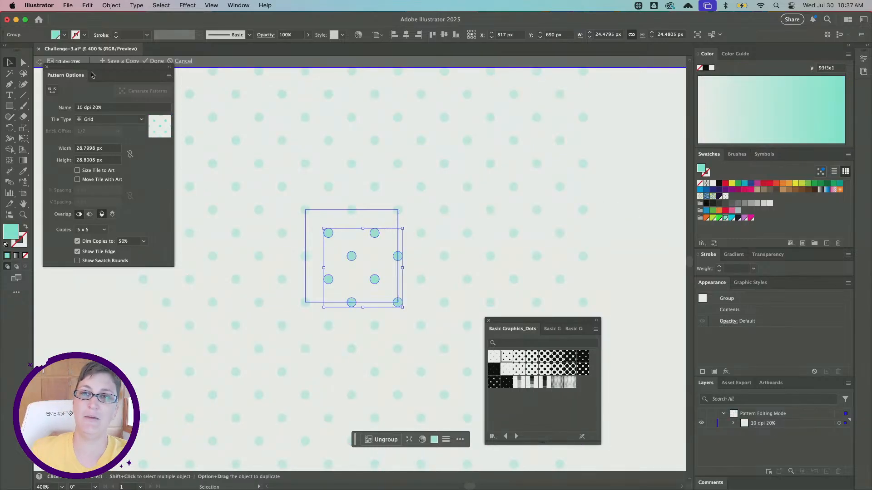
- Finish editing the recolored 10 dpi 20% pattern, keeping its changes, and return to the artboard
left_click_drag(90, 75, 92, 100)
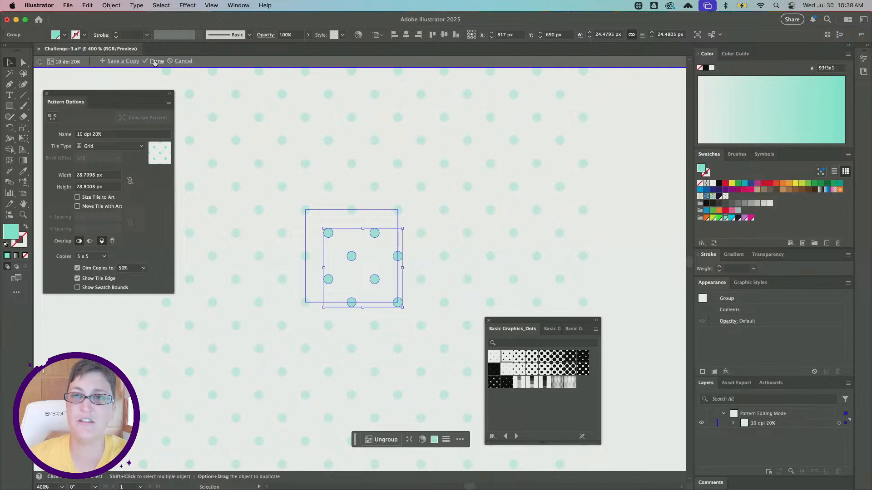
scroll(127, 63, "up", 3)
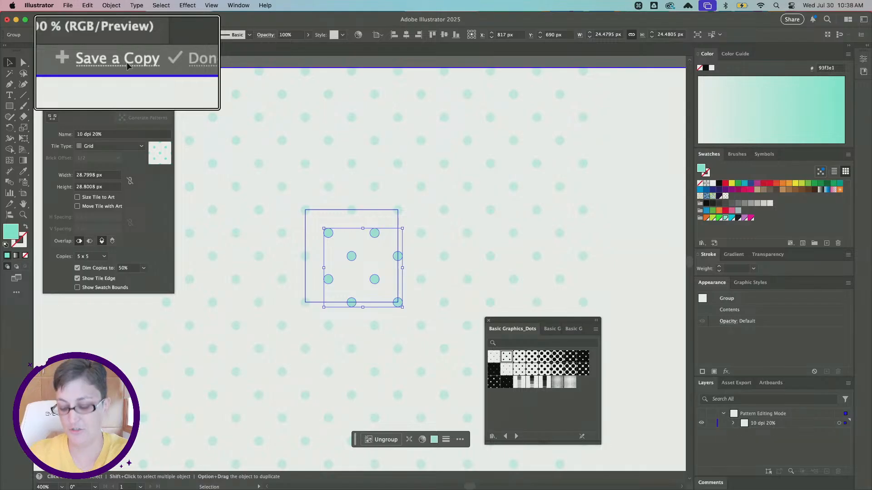
scroll(128, 66, "down", 3)
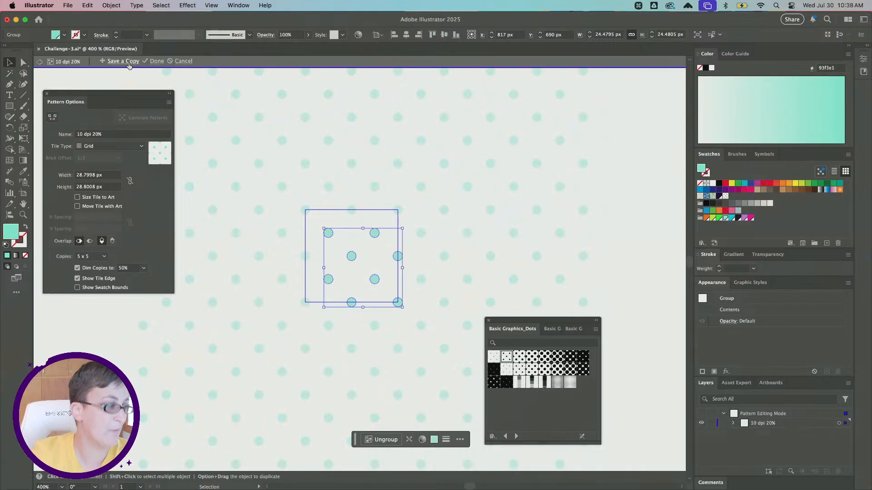
left_click(156, 62)
scroll(272, 232, "down", 5)
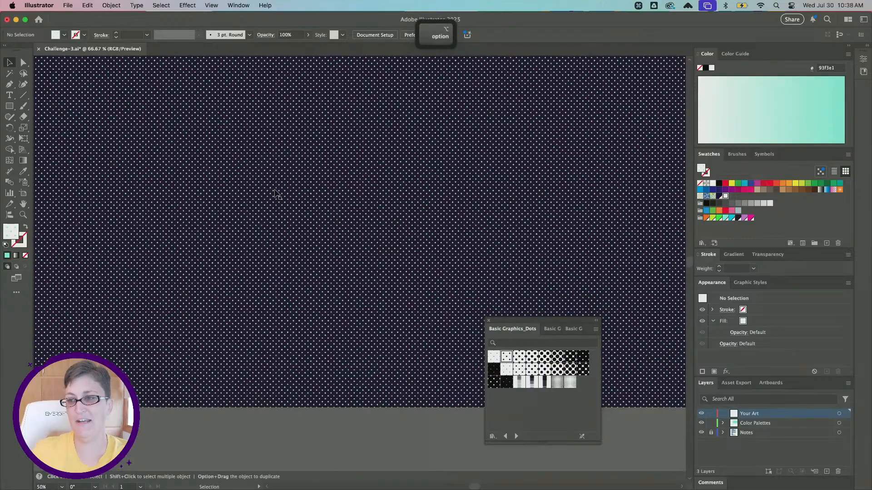
scroll(276, 190, "down", 2)
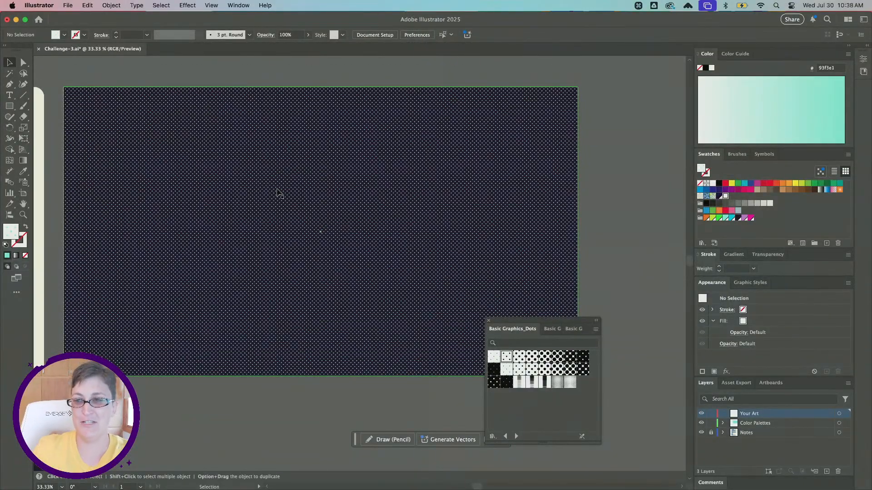
scroll(273, 193, "down", 1)
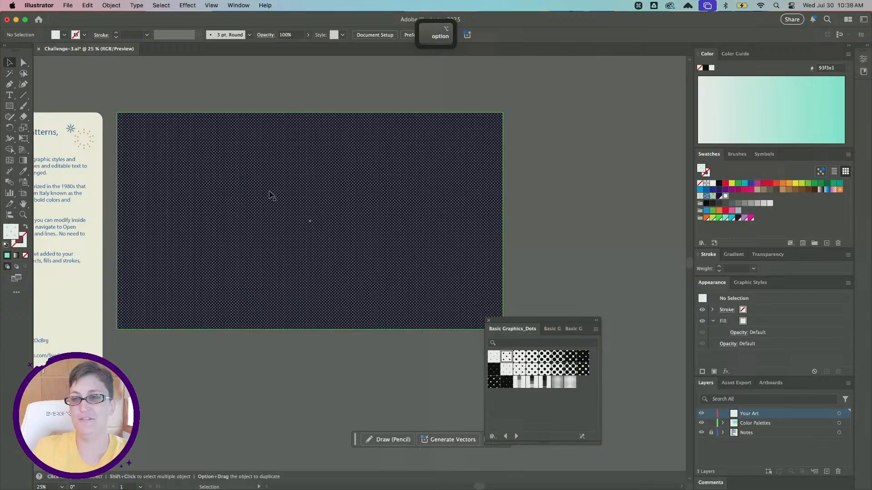
- Open the Scale settings for the dot-filled rectangle and reset the uniform scale to 100%
left_click(320, 164)
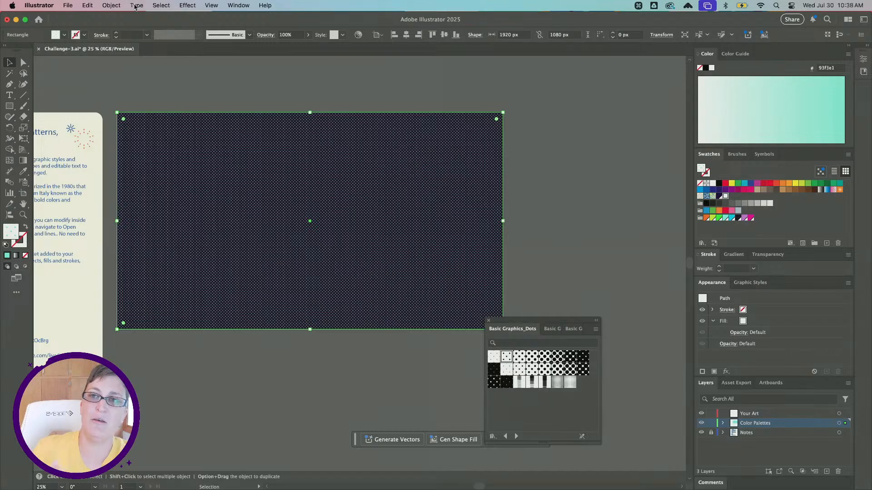
left_click(116, 5)
mouse_move(153, 20)
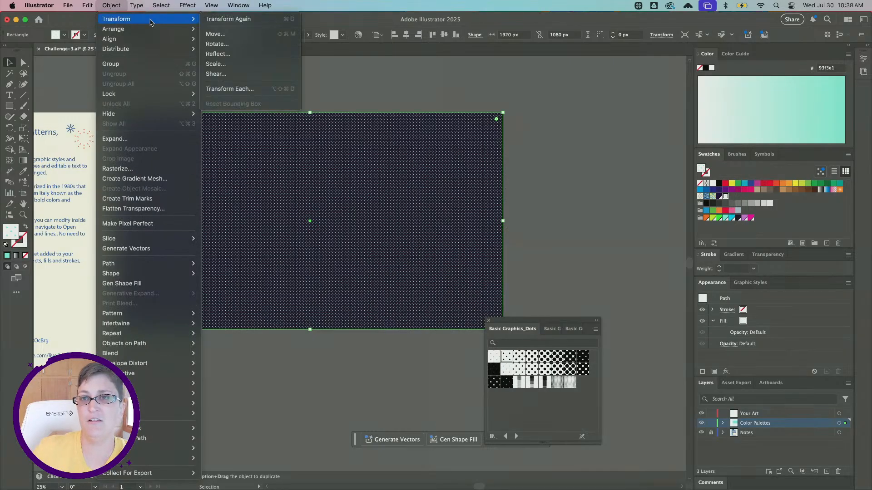
left_click(231, 67)
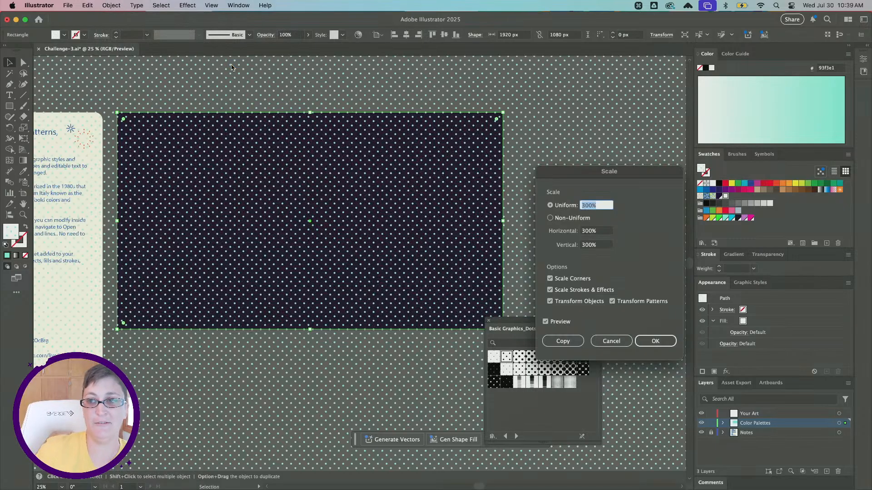
left_click_drag(628, 169, 545, 131)
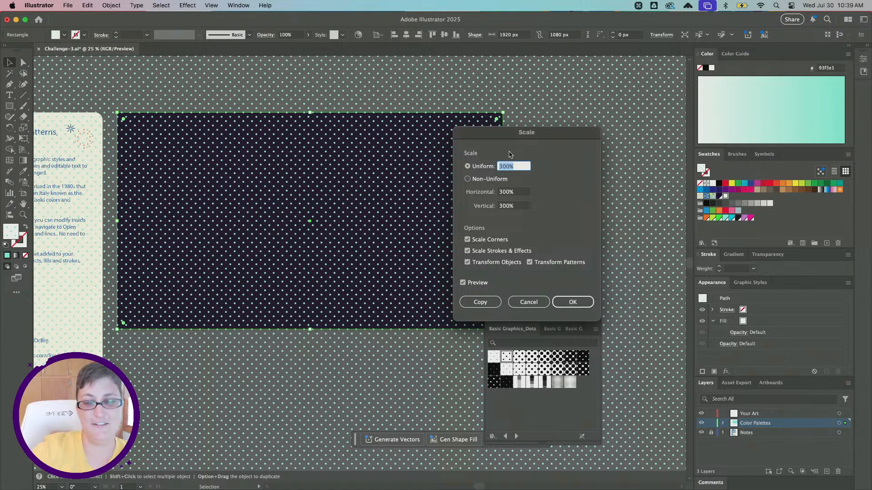
type("100")
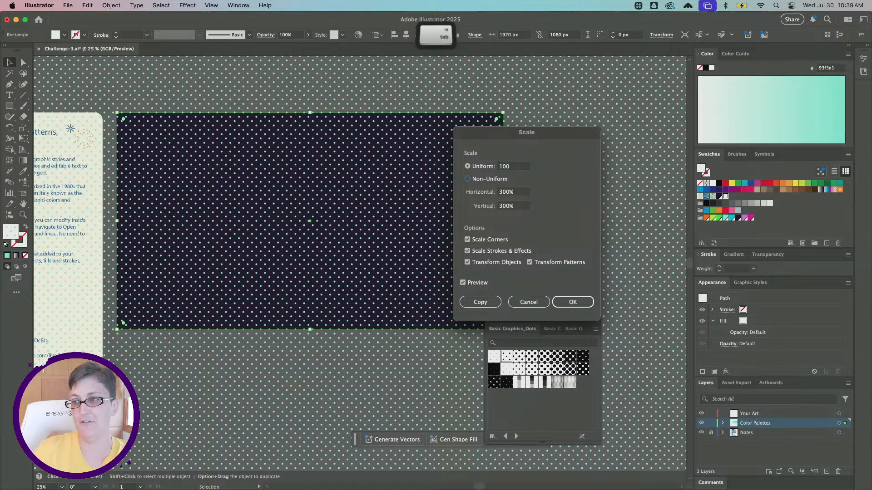
key("Tab")
left_click(518, 168)
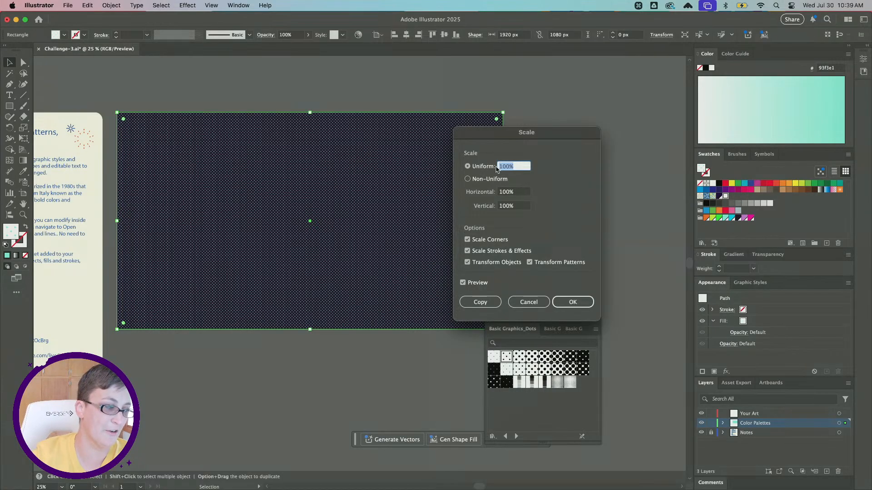
- Try a non-uniform scale of 500% horizontally on the rectangle, and switch back to uniform scaling
left_click(487, 180)
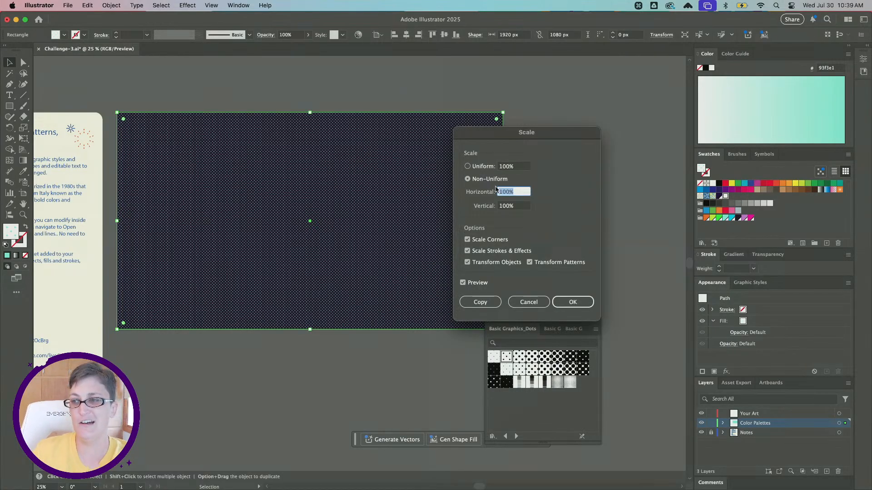
type("500")
key("Tab")
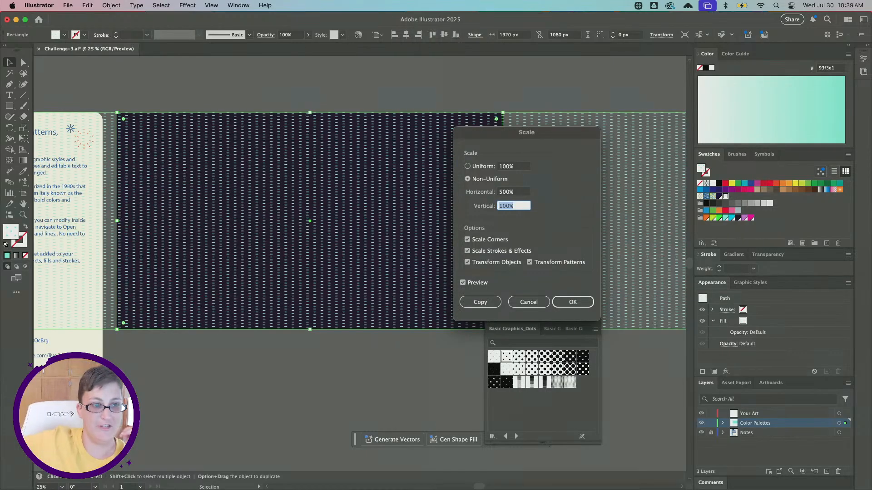
left_click(488, 170)
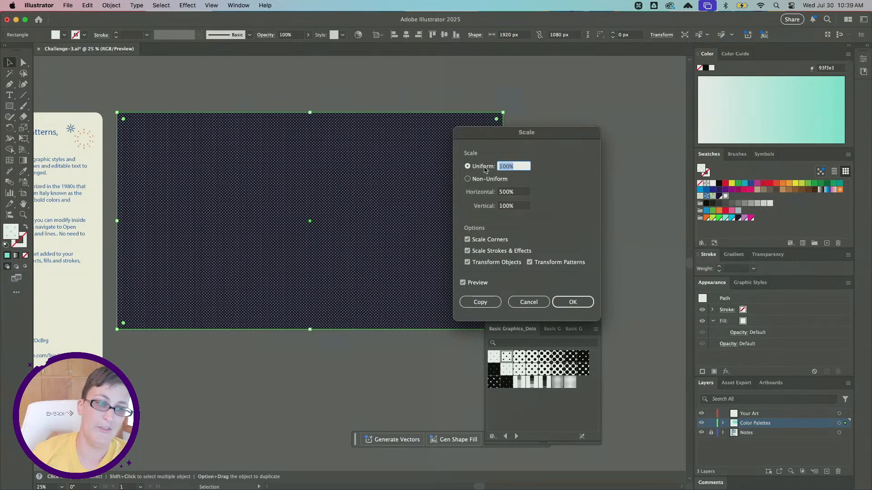
- Scale only the dot pattern uniformly to 300%, with Transform Objects off and Transform Patterns on, and deselect the rectangle
type("300")
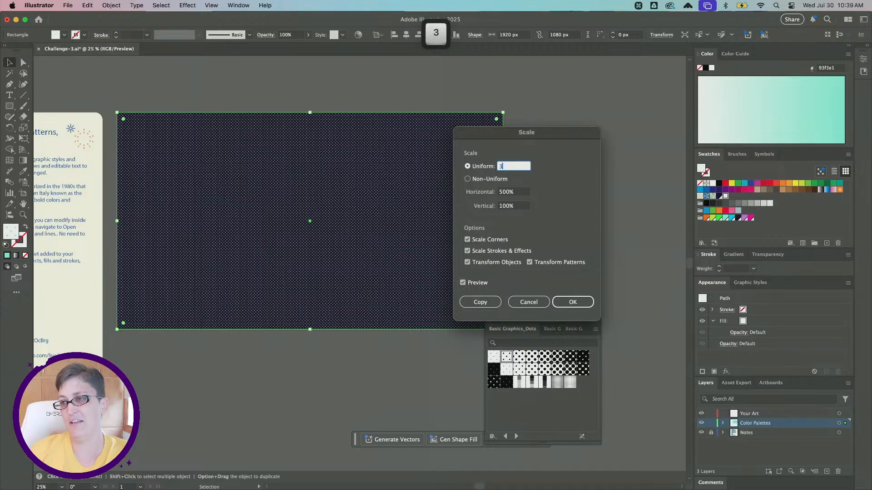
key("Tab")
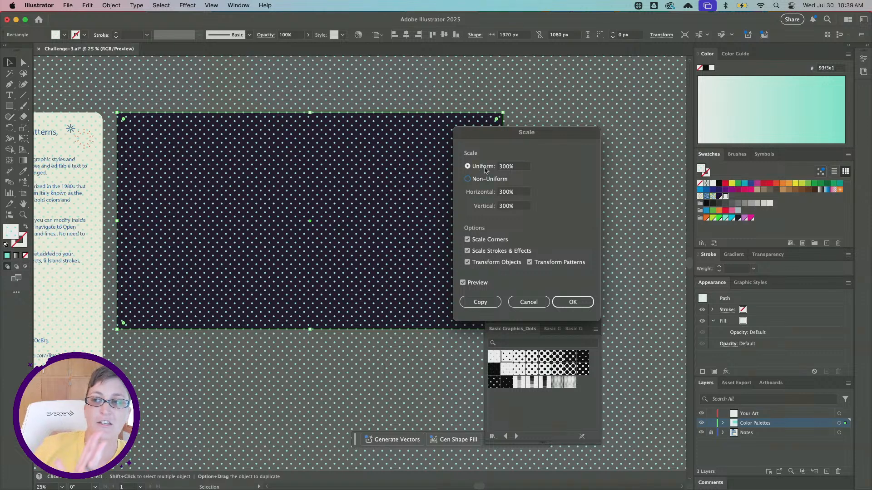
left_click(467, 262)
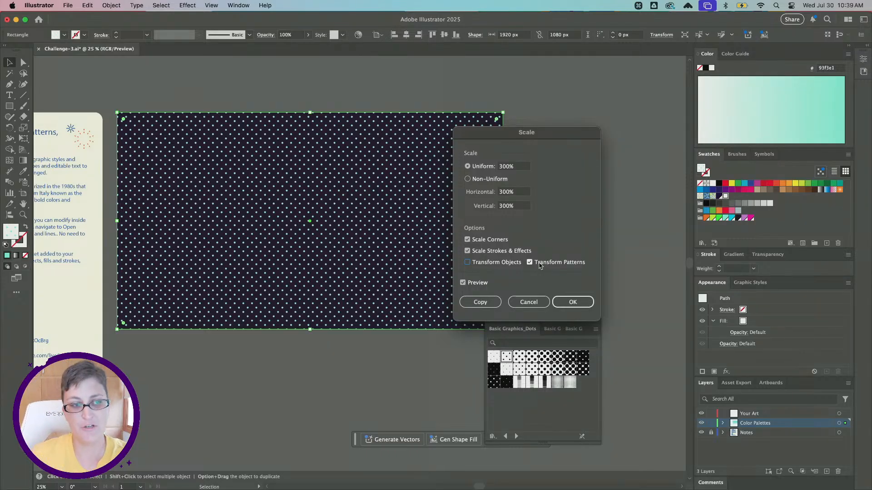
left_click(539, 265)
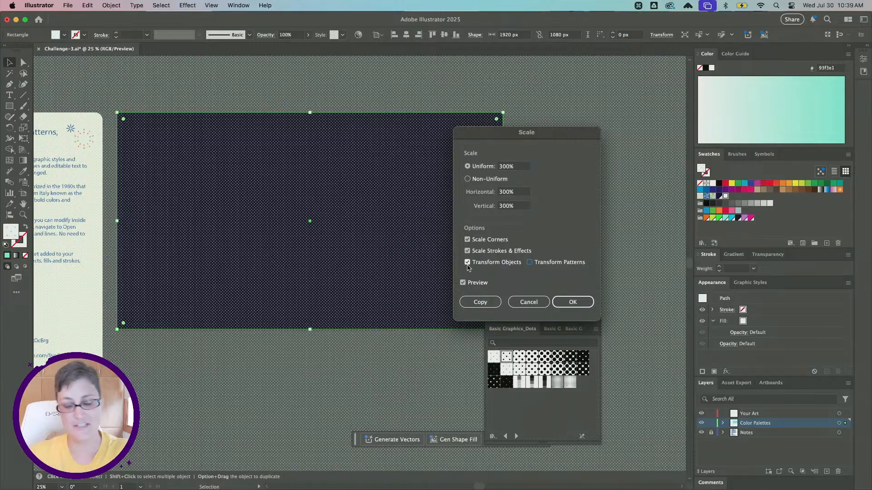
left_click(510, 263)
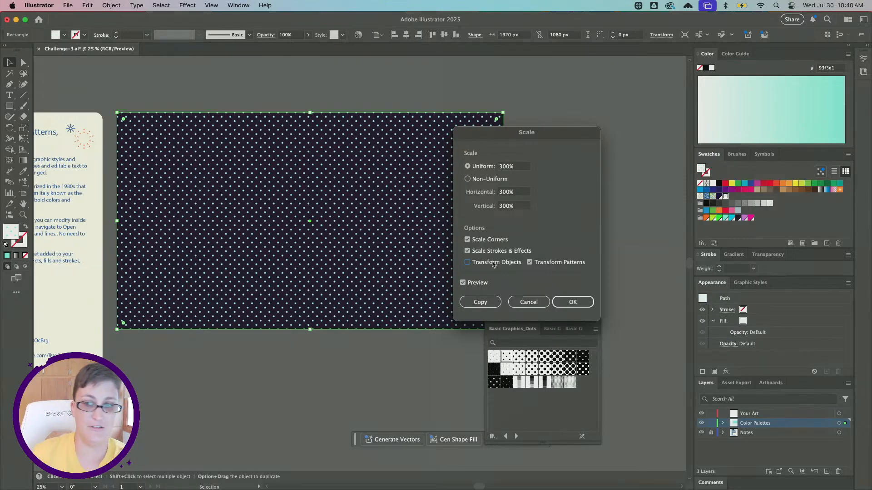
left_click(574, 303)
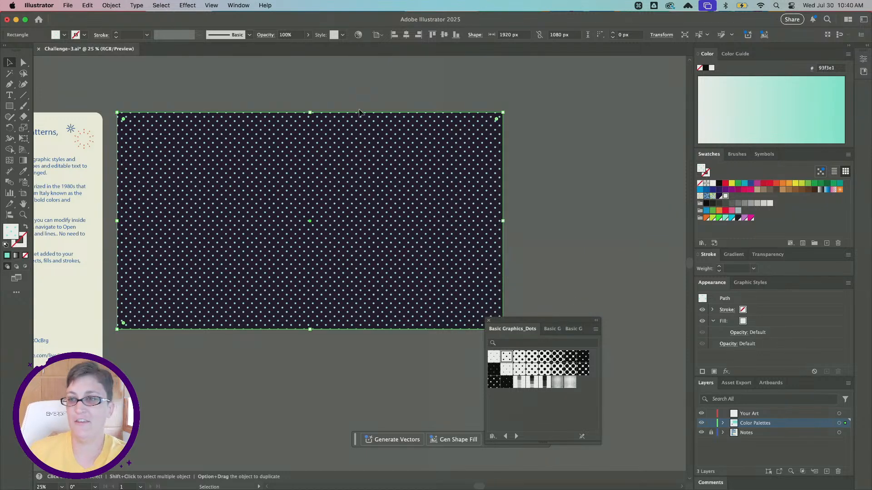
left_click(352, 90)
scroll(305, 188, "up", 1)
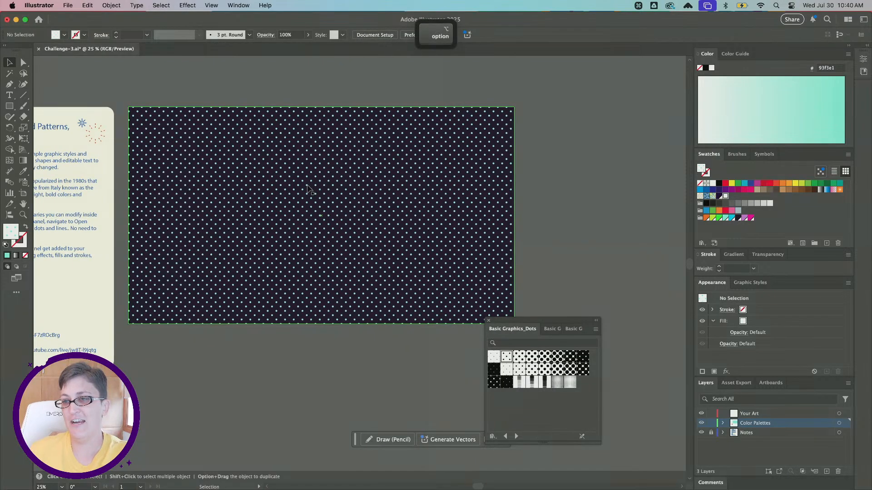
scroll(307, 188, "up", 2)
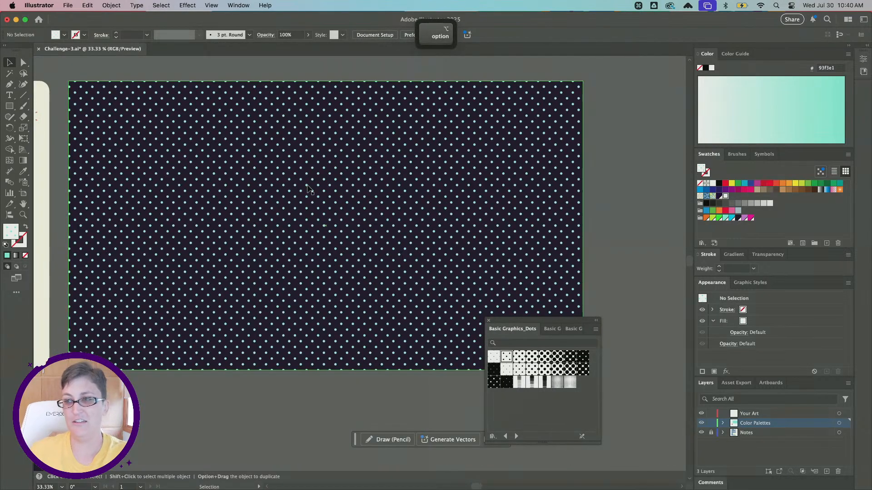
scroll(309, 190, "left", 1)
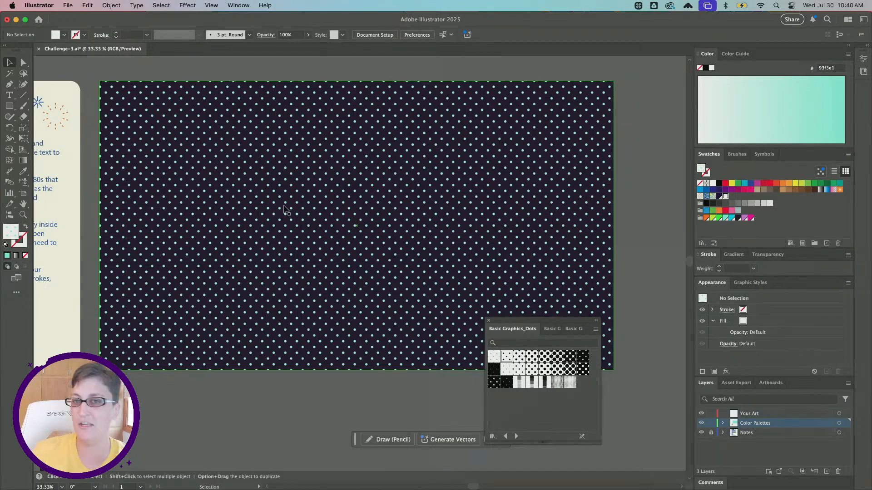
- Activate the Polygon tool and restore the default white fill and black 1 pt stroke
left_click(12, 109)
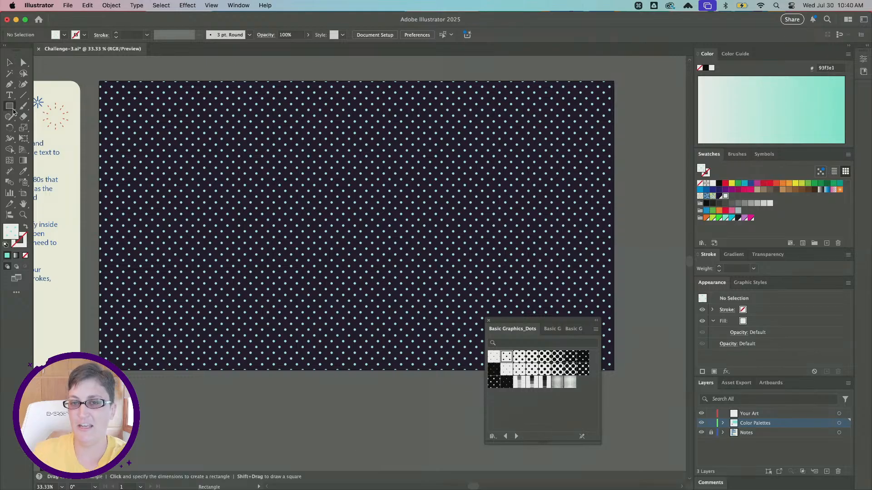
left_click(13, 111)
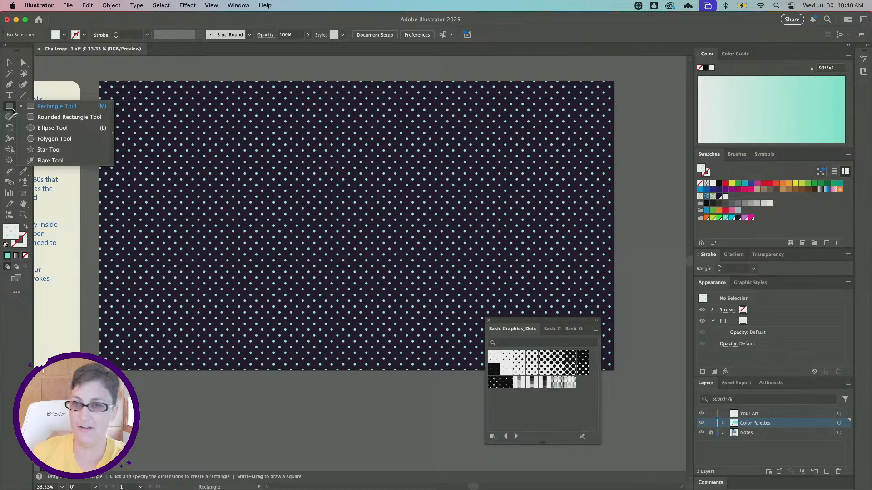
left_click(40, 139)
scroll(111, 170, "up", 5)
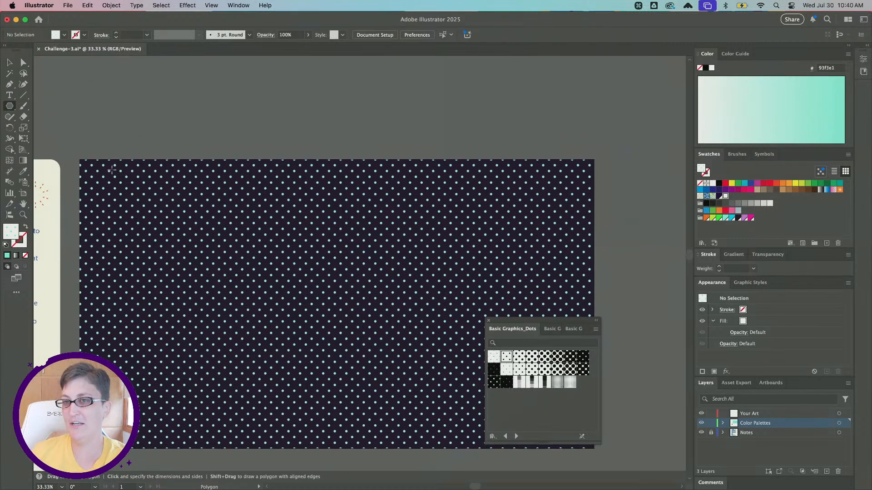
scroll(112, 170, "up", 1)
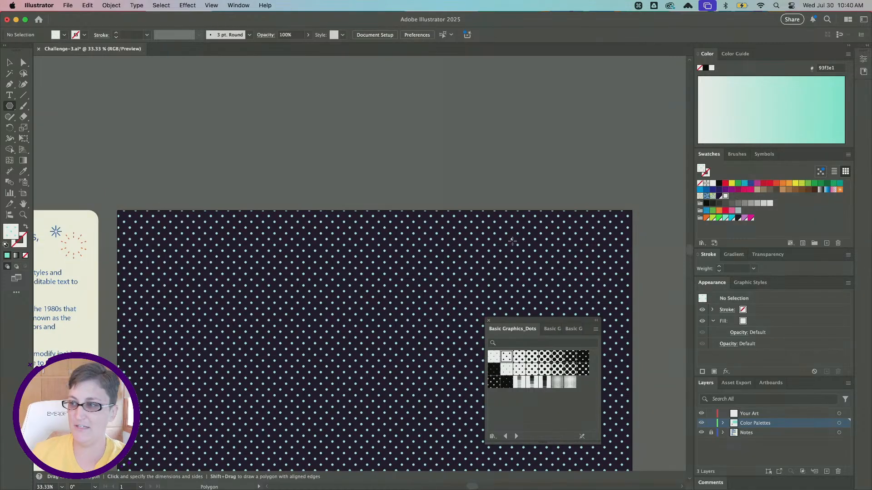
left_click(5, 246)
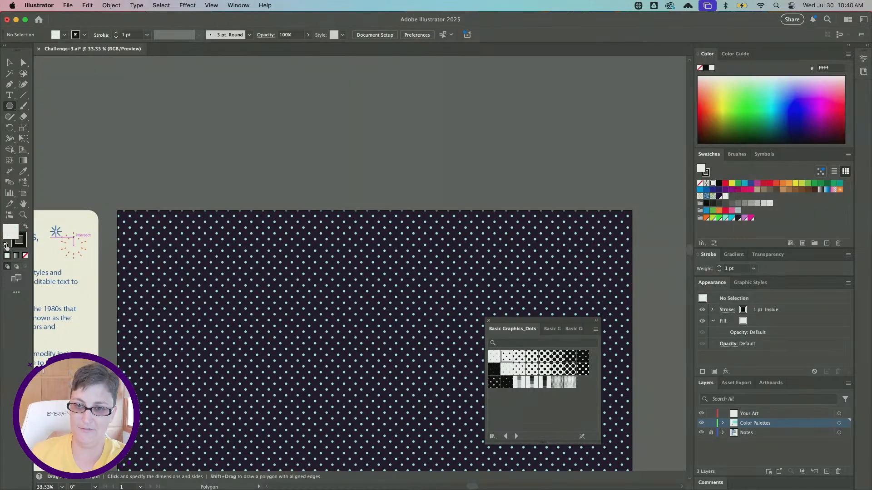
scroll(215, 254, "down", 3)
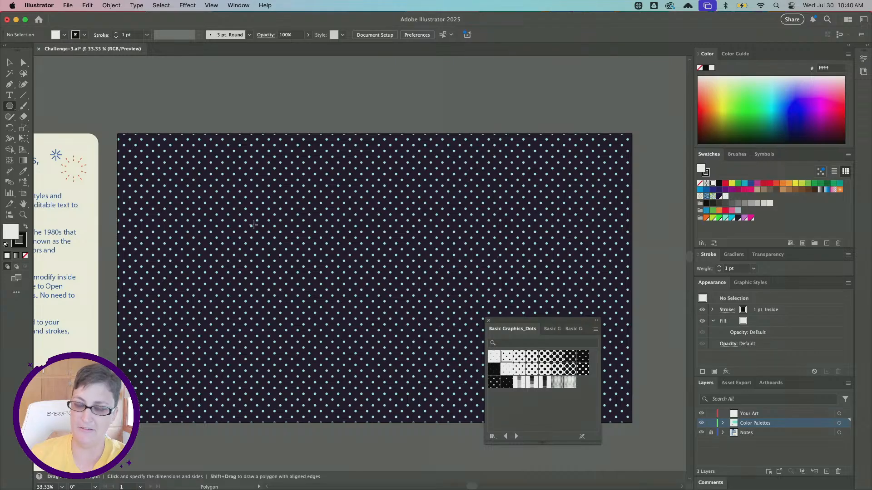
- Start drawing a white polygon in the artboard's upper-left area and vary its side count between four and nine
left_click_drag(224, 204, 281, 252)
key("Up")
key("Up")
key("Up")
key("Up")
key("Up")
key("Up")
key("Up")
key("Down")
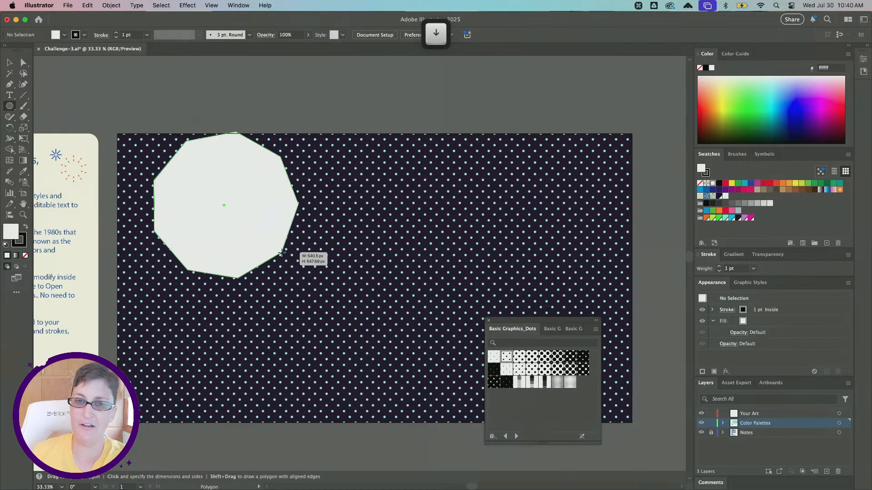
key("Down")
key("Down")
key("Down")
key("Down")
key("Down")
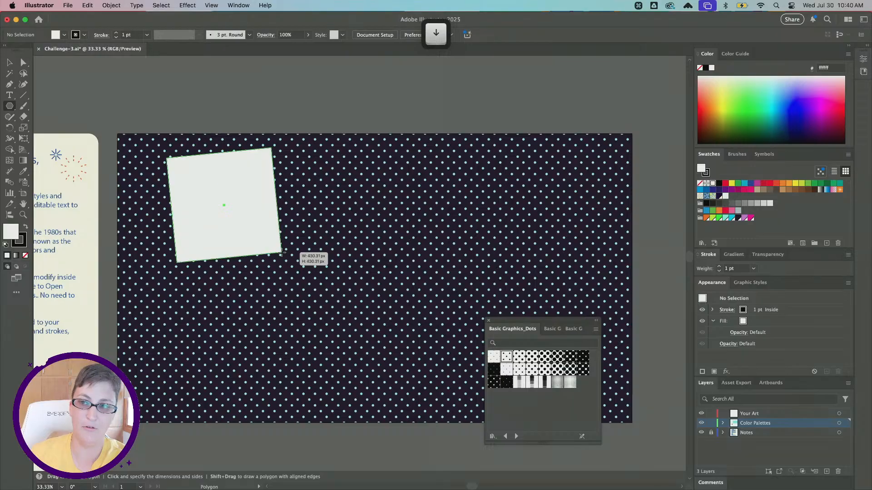
key("Up")
key("Up")
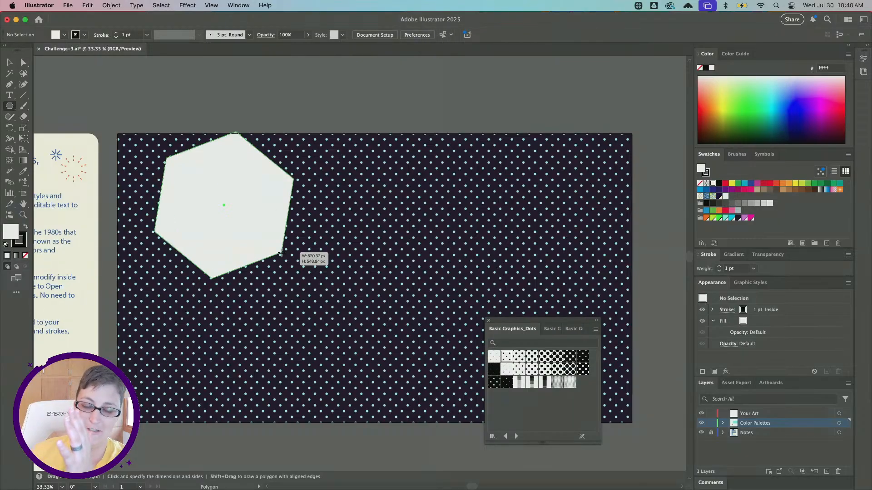
key("Up")
key("Up")
key("Up")
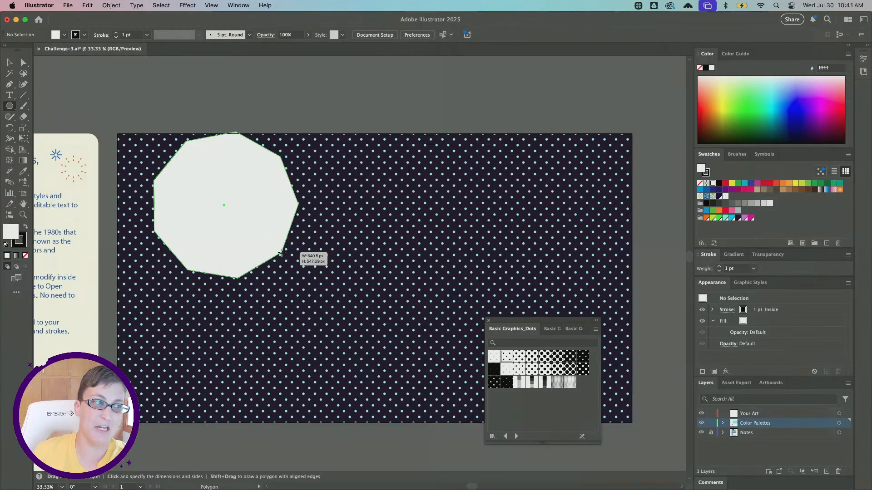
- Reduce the polygon being drawn to three sides and place it as a tilted triangle about 282 × 311 px
key("Down")
key("Down")
key("Down")
key("Down")
key("Down")
key("Down")
key("Up")
left_click_drag(281, 253, 258, 231)
key("Down")
key("Down")
key("shift")
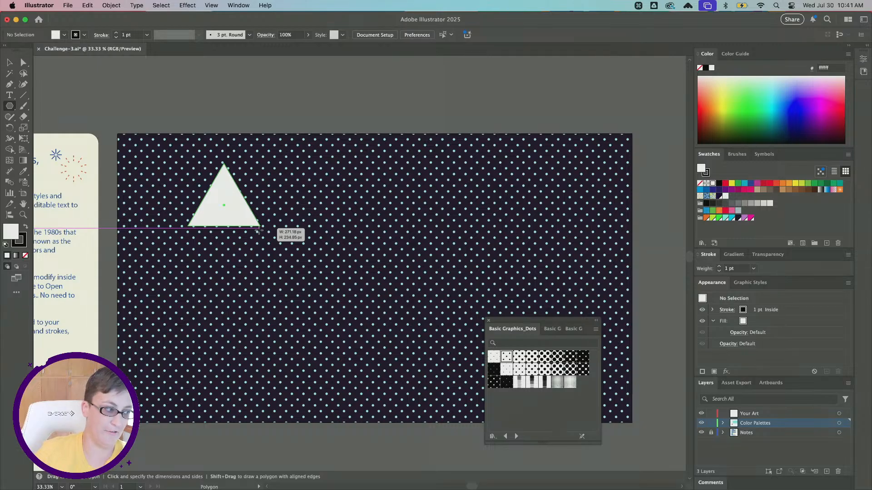
left_click_drag(258, 230, 245, 250)
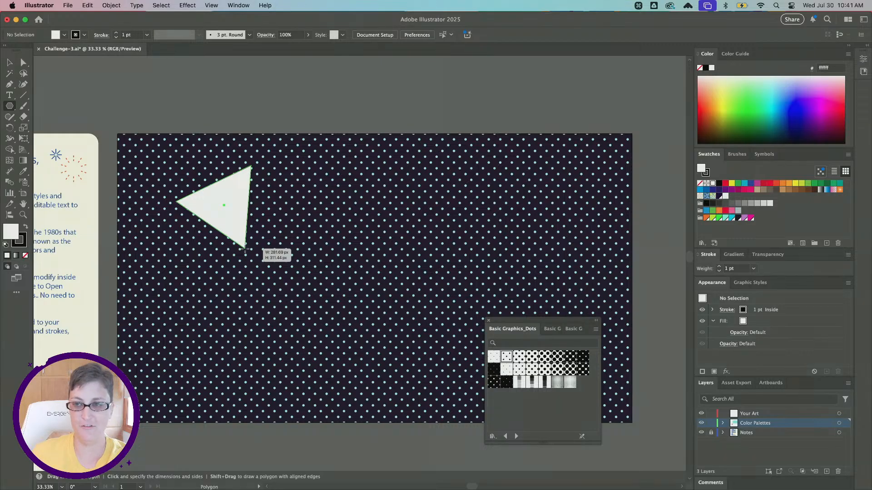
left_click_drag(245, 250, 245, 250)
- Examine the triangle's edges and on-canvas handles up close with the Selection tool active
scroll(232, 225, "up", 2)
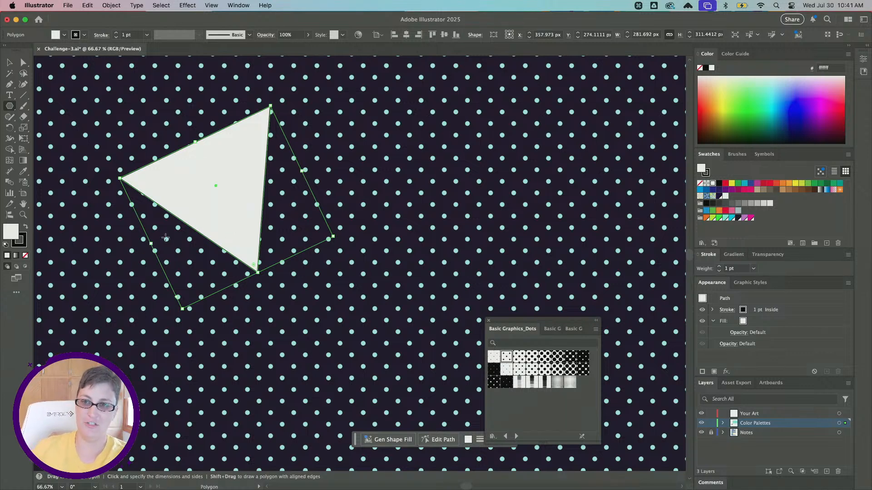
scroll(157, 243, "up", 2)
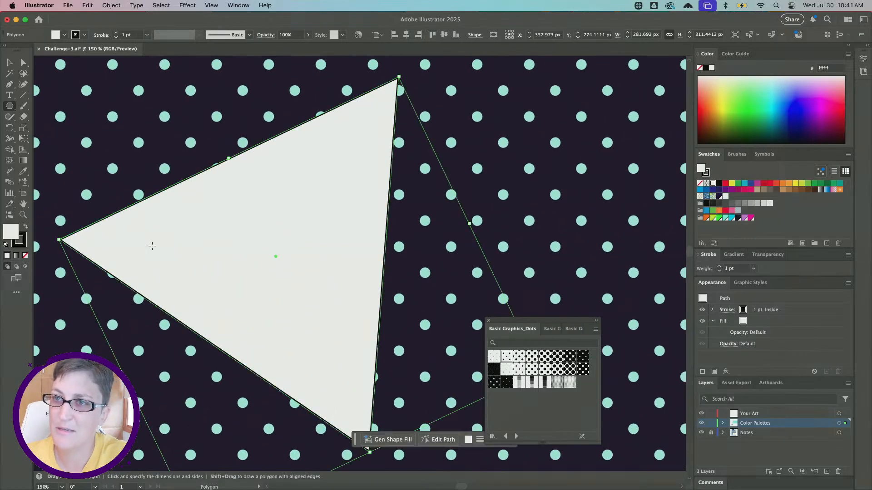
scroll(318, 278, "down", 3)
scroll(318, 279, "right", 2)
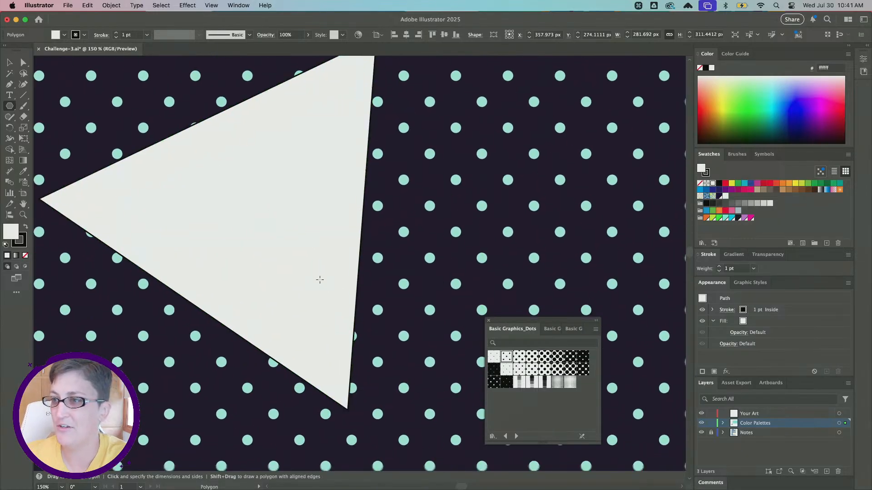
scroll(320, 280, "down", 5)
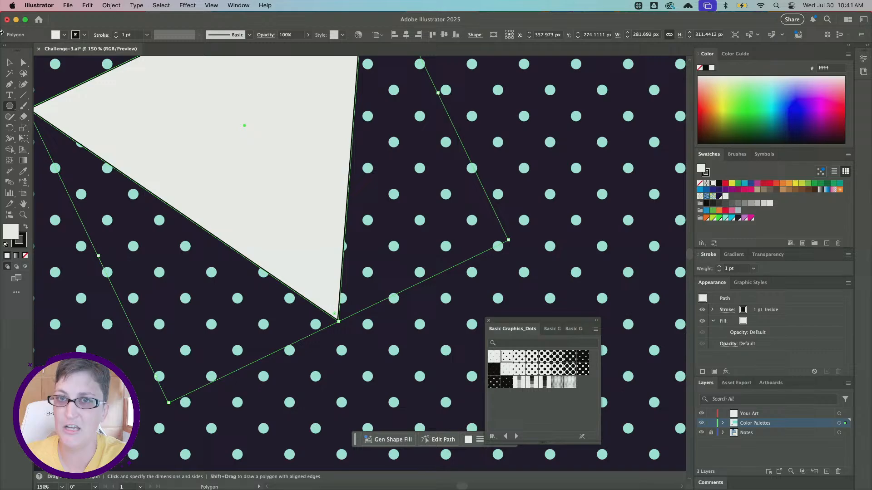
left_click(9, 62)
scroll(338, 249, "up", 5)
scroll(386, 208, "up", 2)
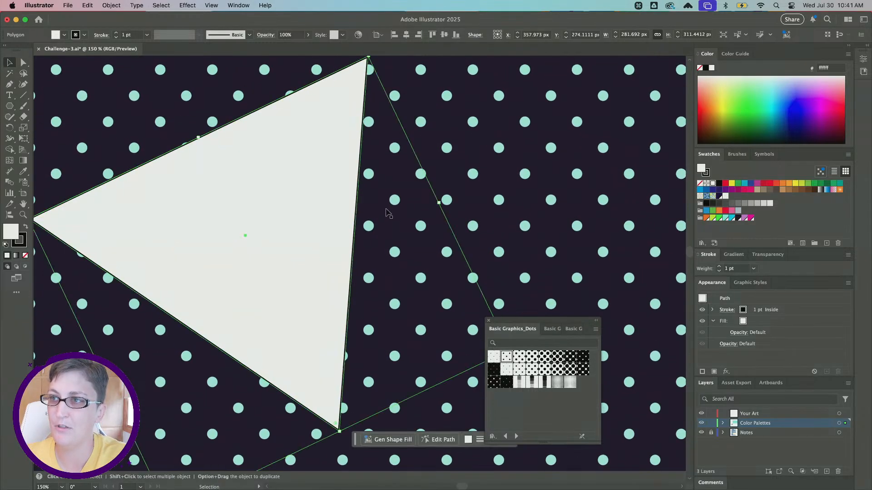
scroll(385, 209, "left", 3)
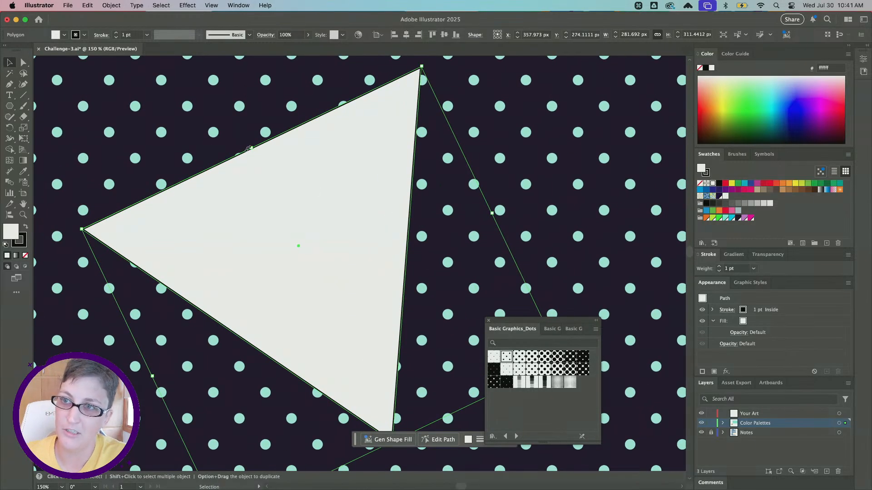
- Try changing the triangle to four sides with its side-count widget, and undo the change
key("super+z")
scroll(276, 211, "down", 5)
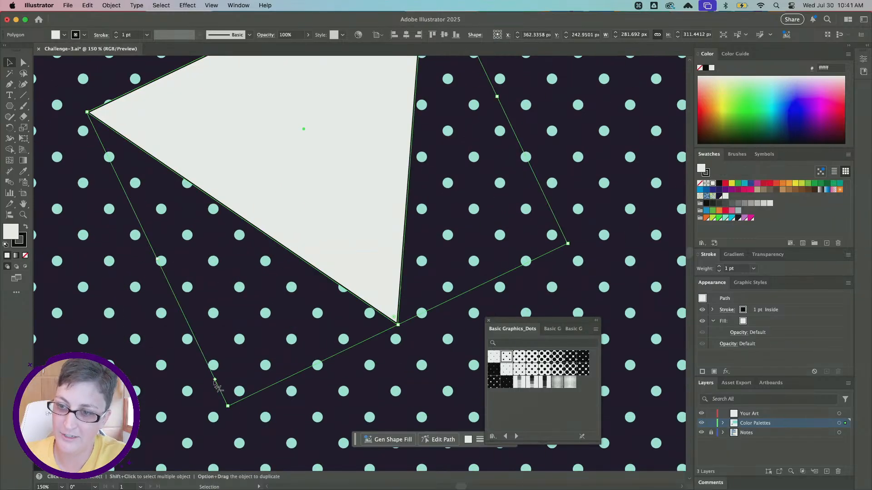
scroll(217, 386, "up", 1, "alt")
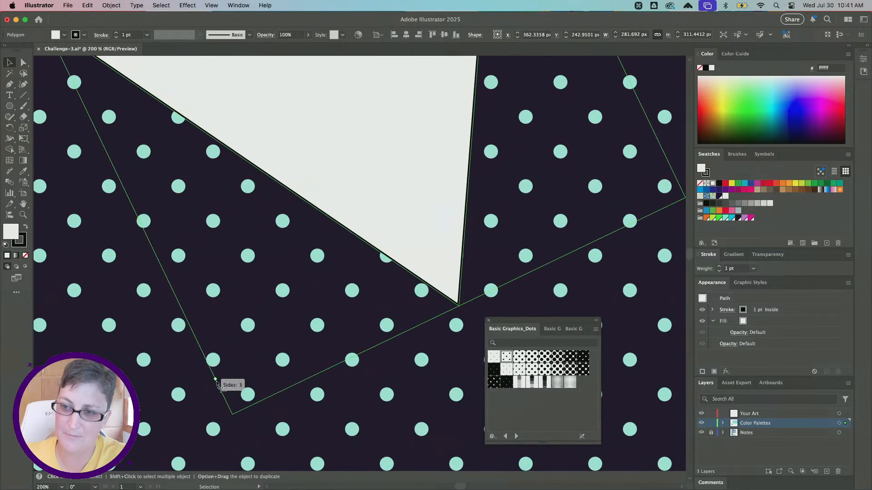
left_click_drag(218, 386, 196, 306)
scroll(184, 344, "down", 3, "alt")
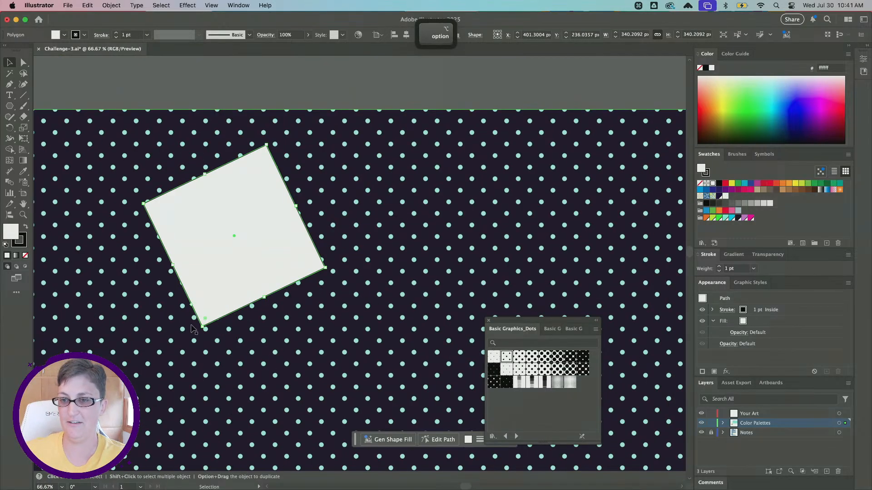
scroll(210, 301, "up", 1, "alt")
key("super+z")
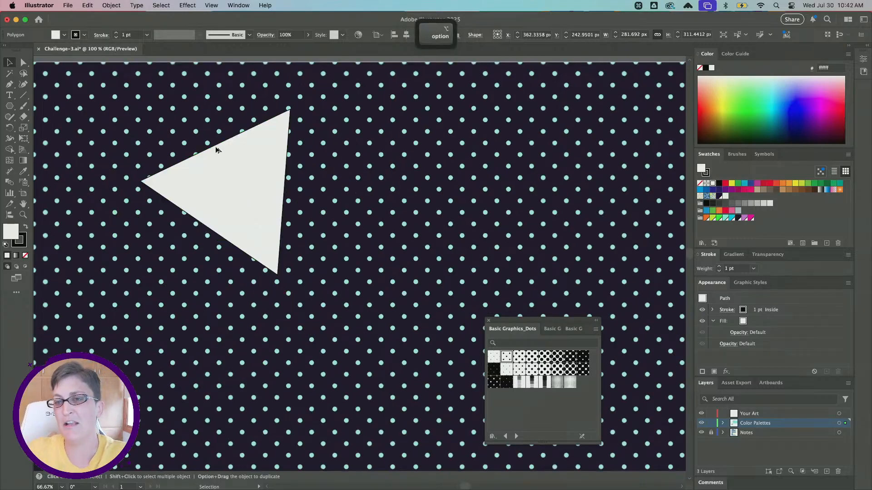
- Move the white triangle farther down and to the right on the dotted artboard
scroll(216, 150, "down", 1, "alt")
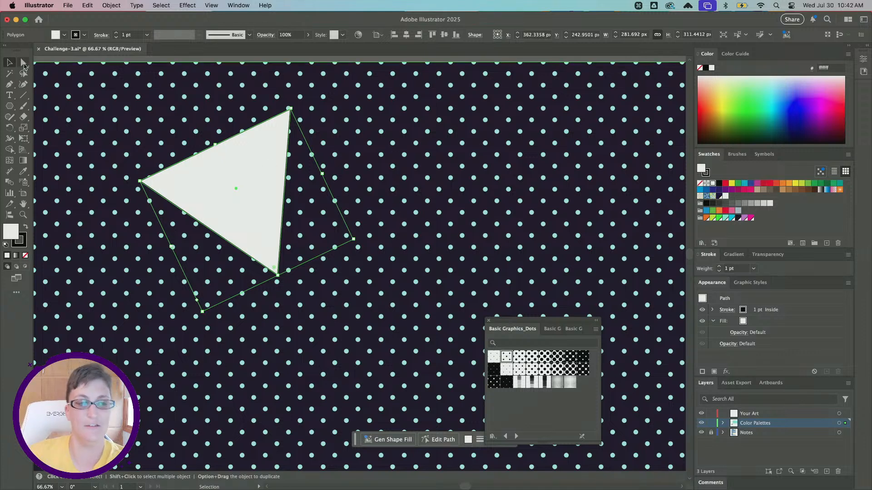
scroll(77, 121, "left", 2)
scroll(77, 121, "up", 1)
left_click_drag(266, 201, 231, 208)
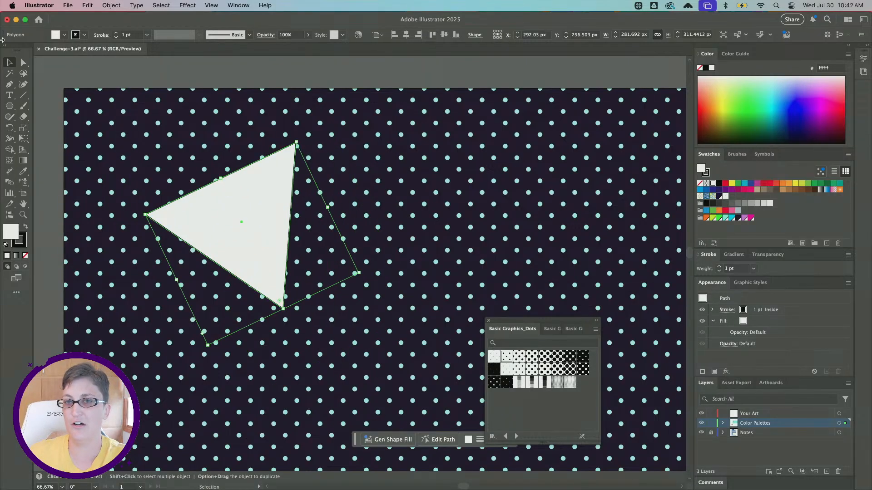
key("super+z")
- Use Direct Selection to stretch the triangle's upper-right corner outward to about X 657 px, Y 125 px, and return to the Selection tool
left_click(24, 62)
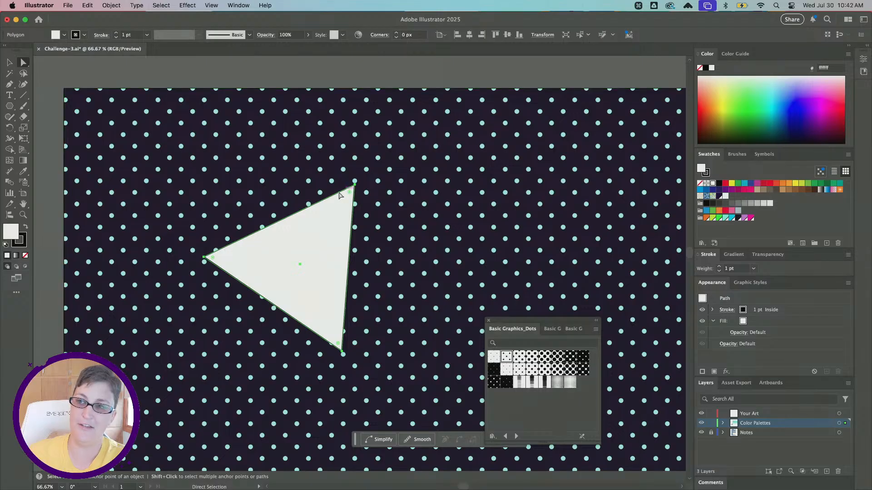
left_click(354, 184)
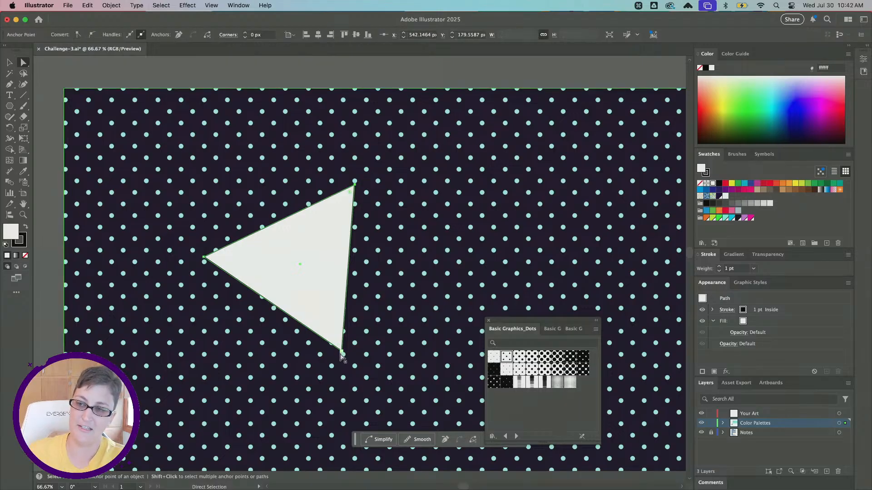
left_click(204, 258, "shift")
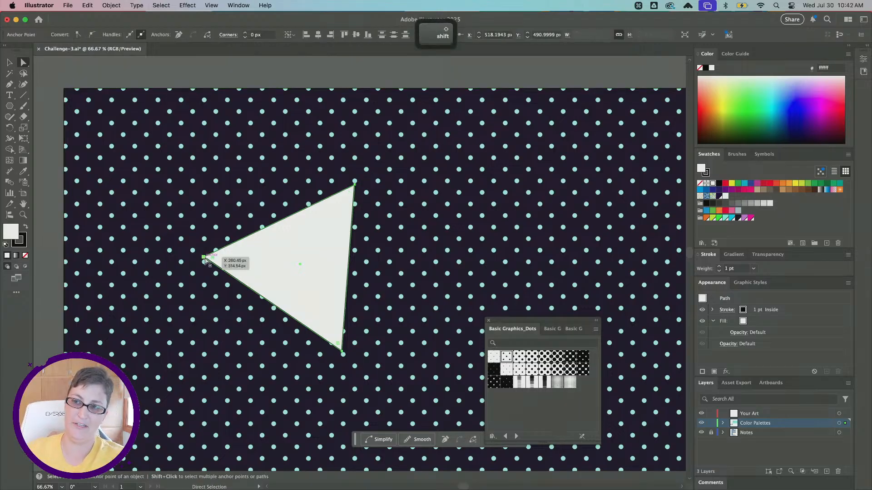
left_click(355, 185)
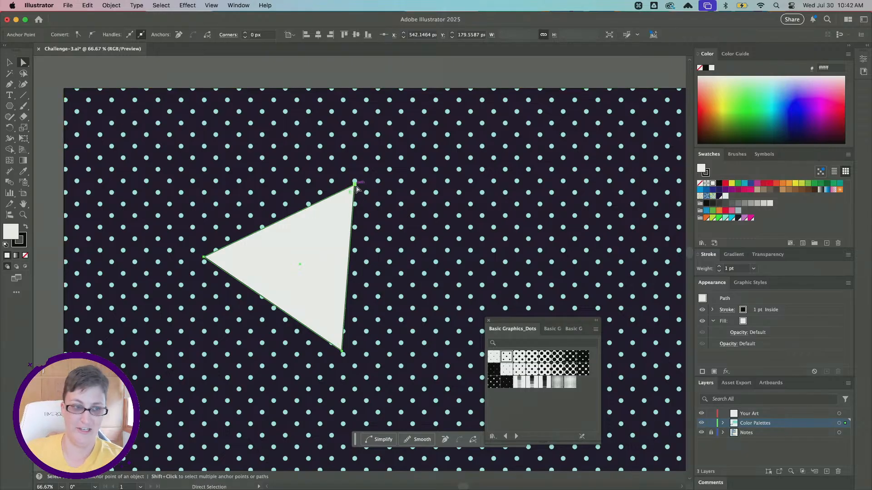
left_click_drag(356, 187, 416, 159)
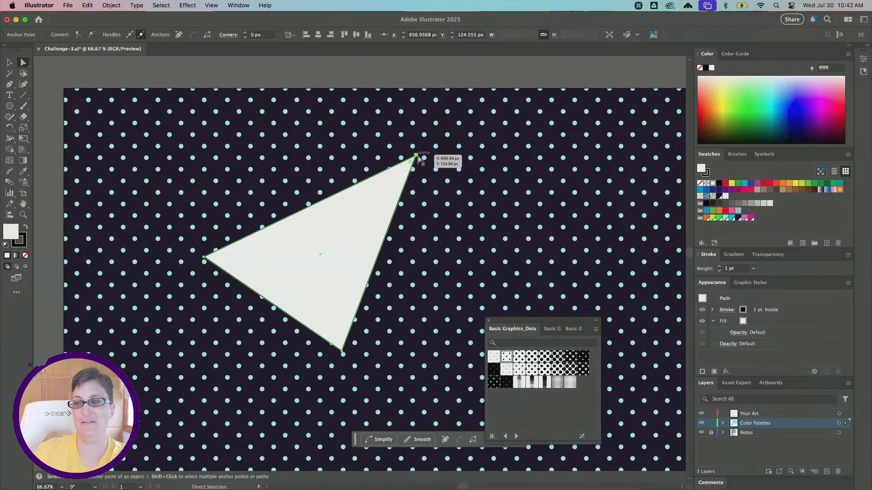
key("super+minus")
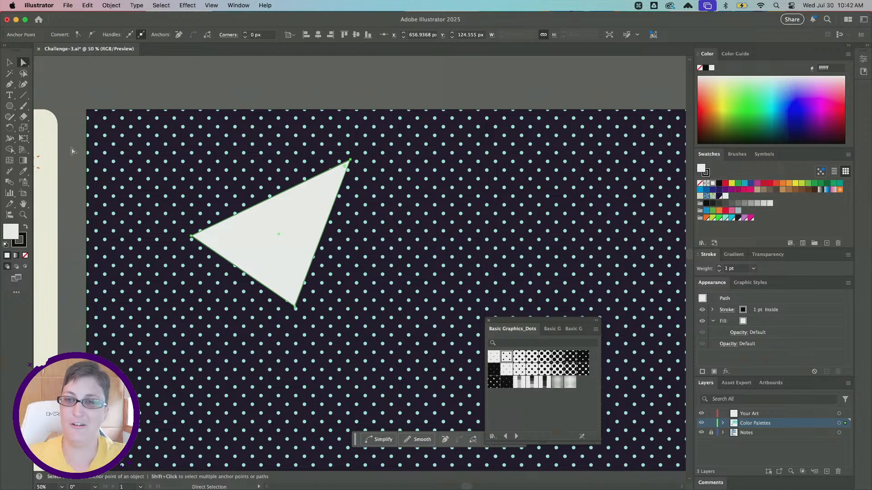
key("v")
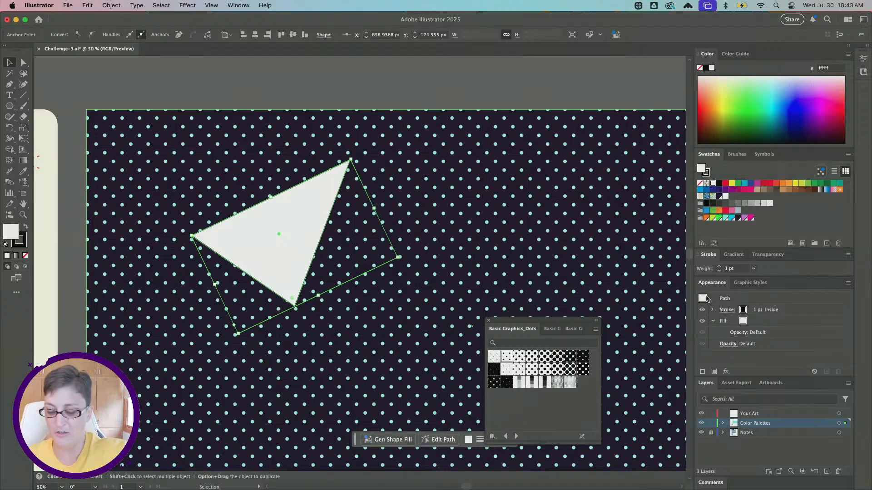
- Examine the triangle's stroke and fill attributes and look through the saved graphic styles
key("super")
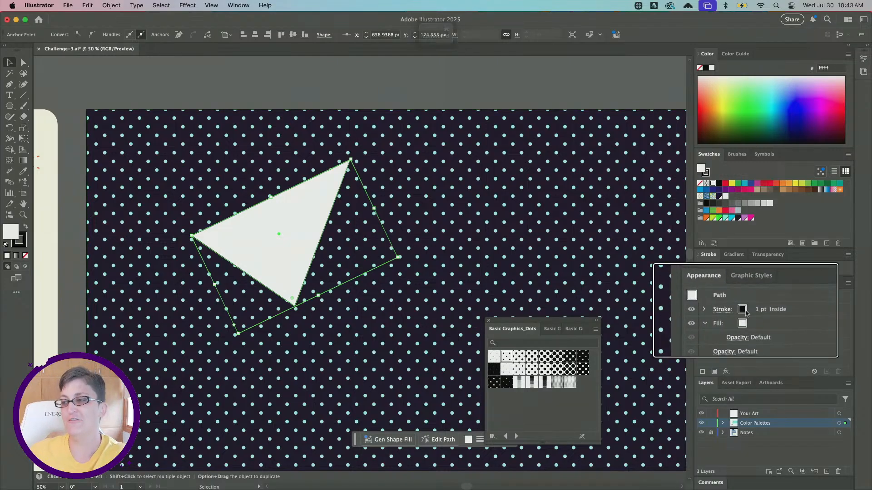
key("super")
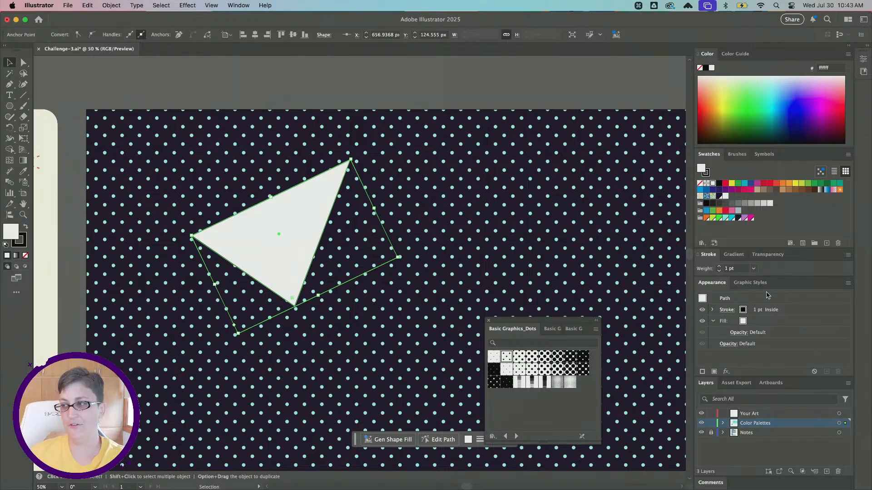
left_click(751, 283)
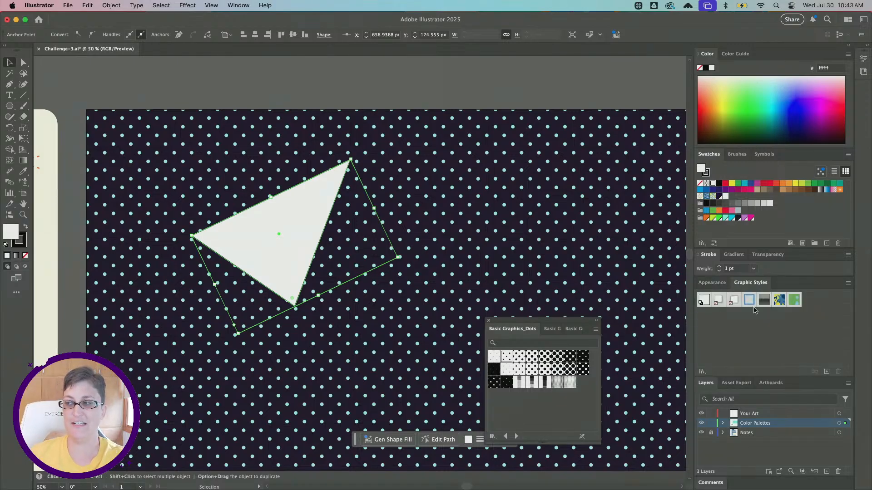
left_click(718, 284)
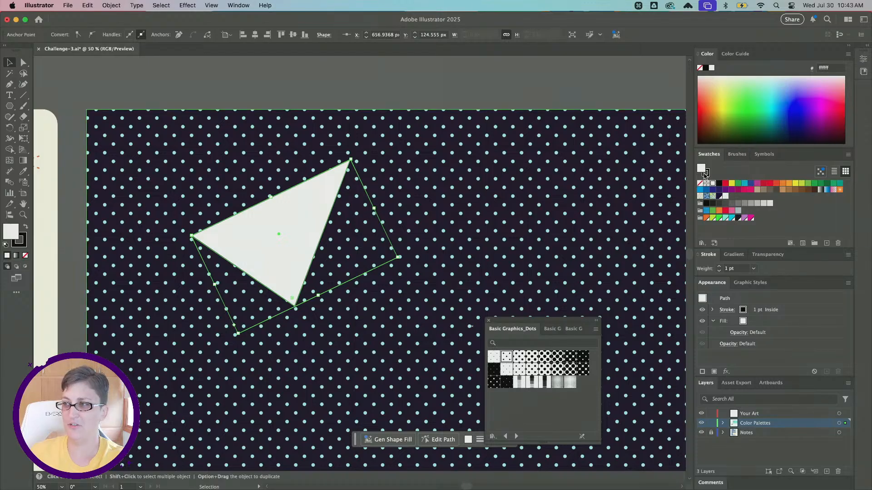
- Recolor the triangle's stroke with the dark purple swatch 1a0f26
key("super+minus")
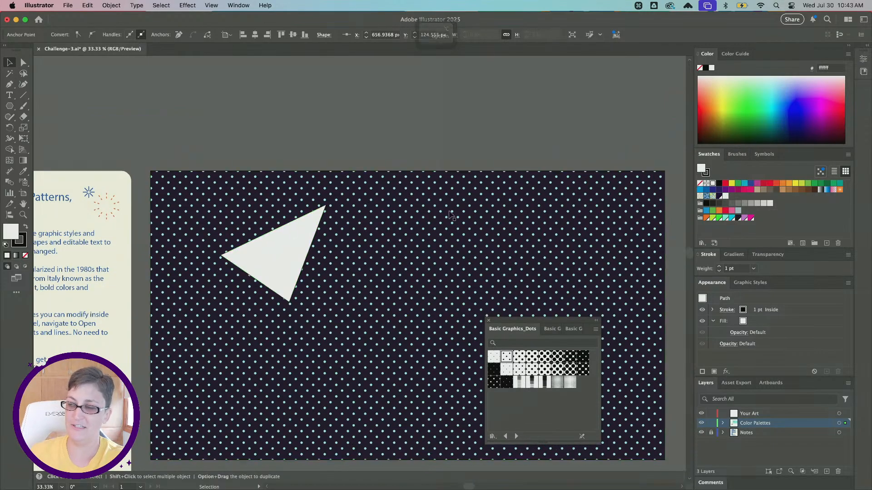
scroll(452, 216, "down", 1)
left_click(707, 175)
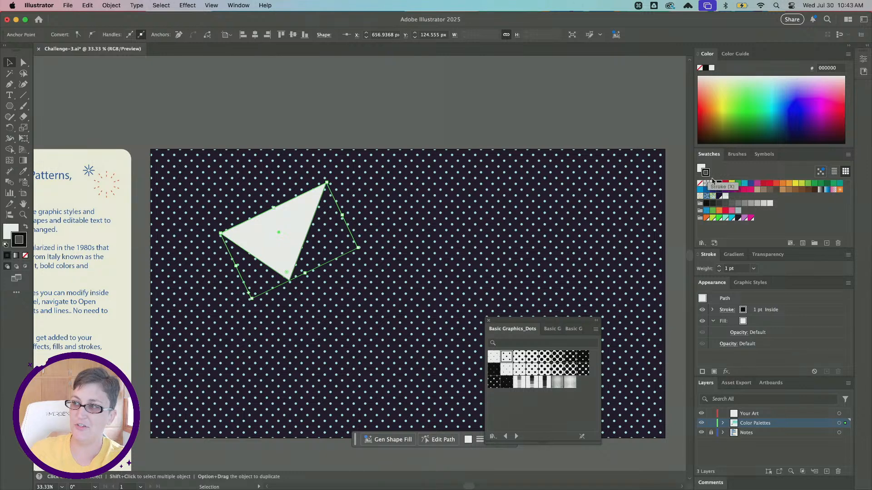
left_click(739, 218)
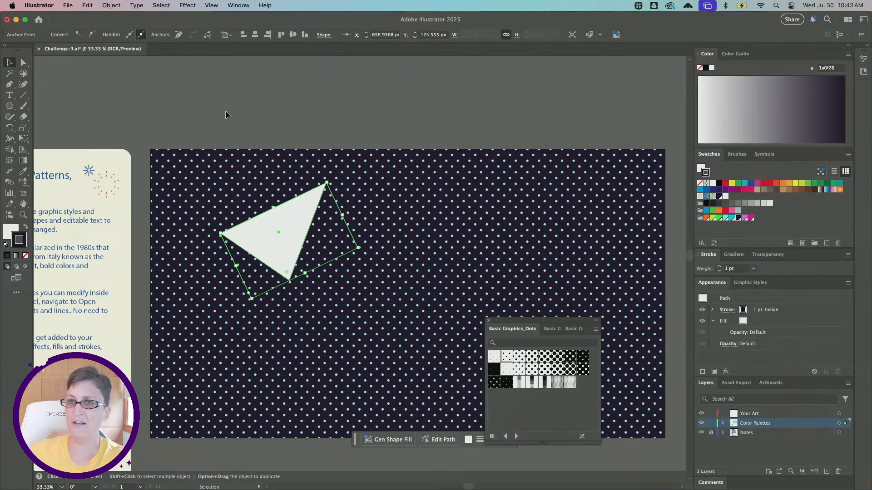
- Reselect the triangle and set its stroke weight to 6 pt
left_click(258, 99)
left_click(292, 198)
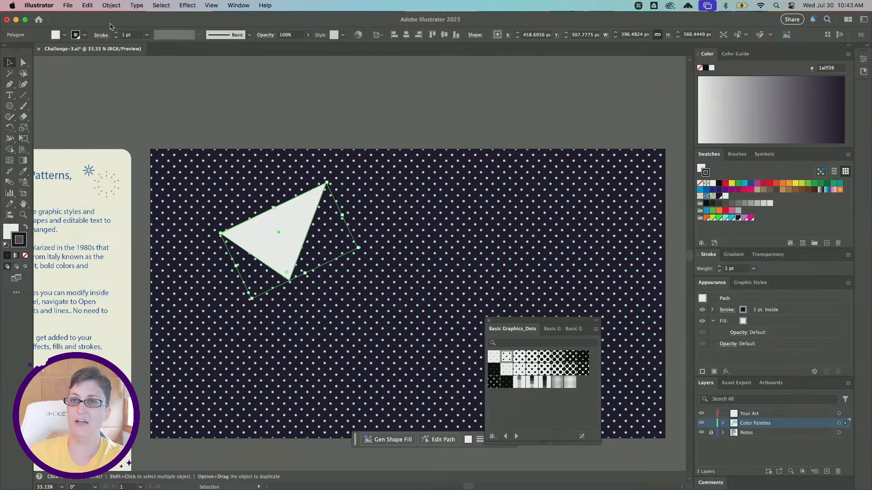
left_click(133, 35)
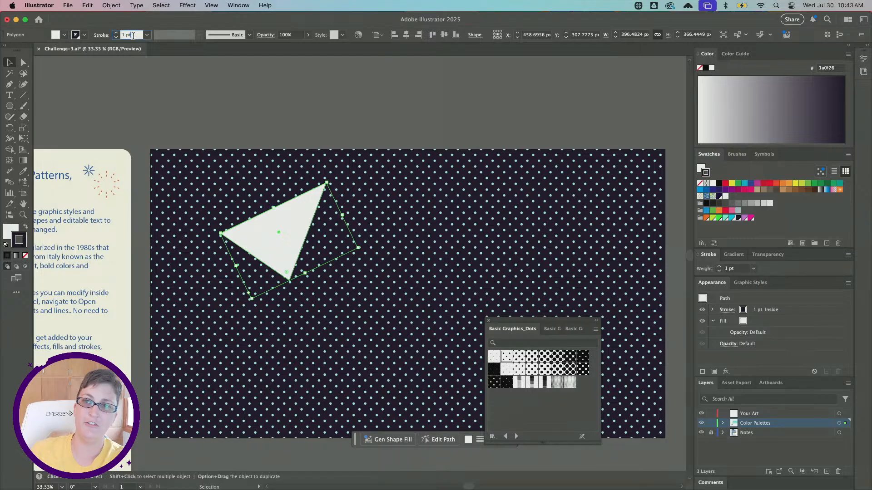
key("Up")
key("Up")
key("Up")
key("Up")
key("Up")
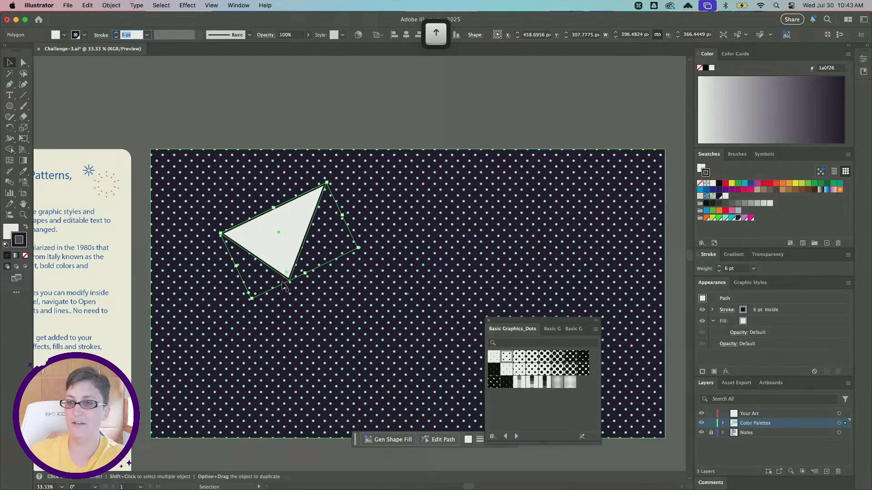
- Increase the selected triangle's stroke weight to 8 pt
key("super+equal")
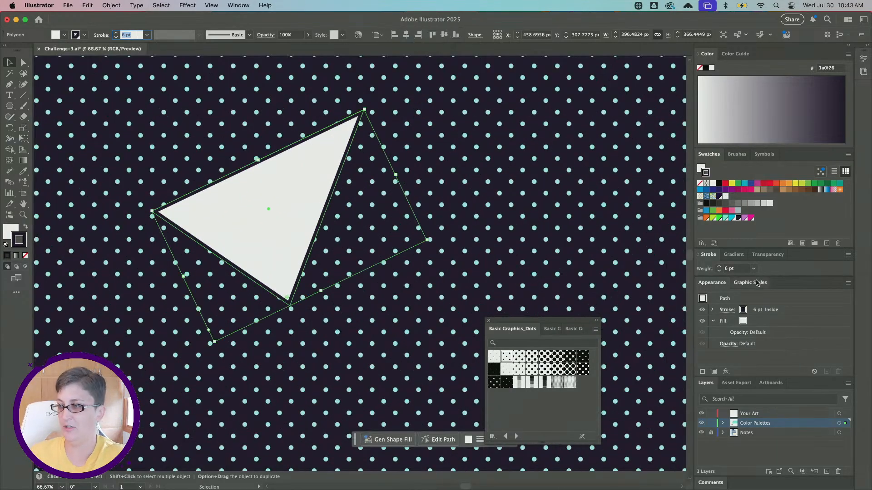
left_click(740, 268)
key("Up")
key("Up")
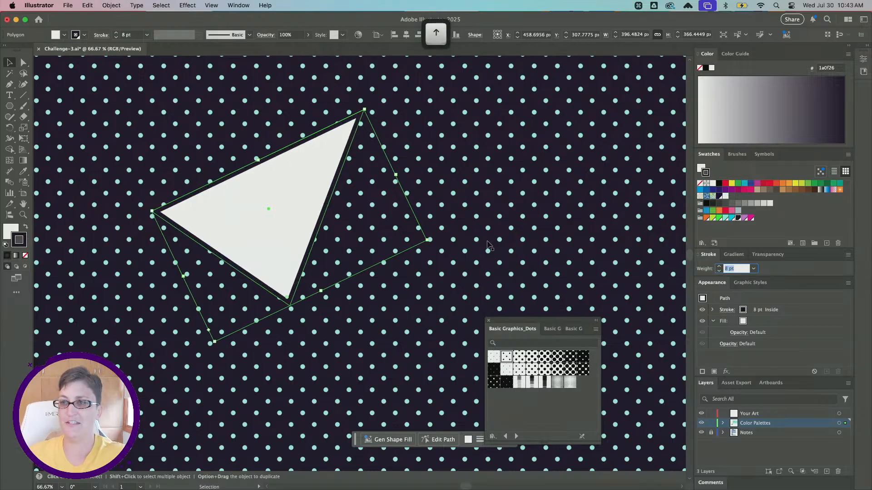
- Move the triangle closer to the artboard's left edge, to about X 352 px, Y 301 px
key("super+minus")
left_click(280, 254)
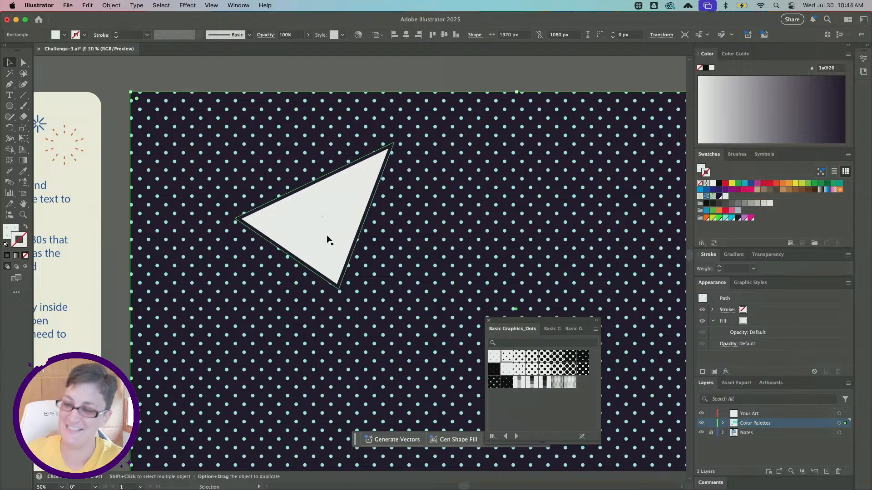
scroll(260, 273, "down", 1)
left_click_drag(290, 232, 259, 229)
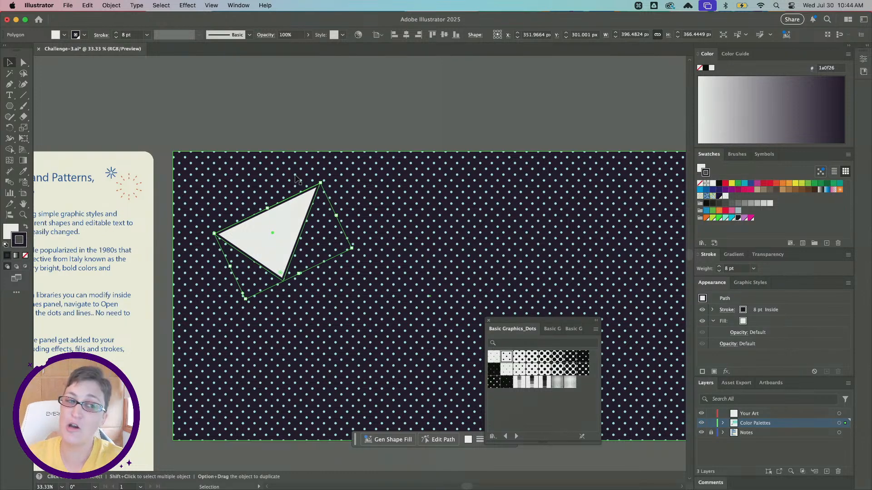
- Start adding a Drop Shadow effect to the triangle's fill, keeping its settings dialog clear of the shape
left_click(760, 323)
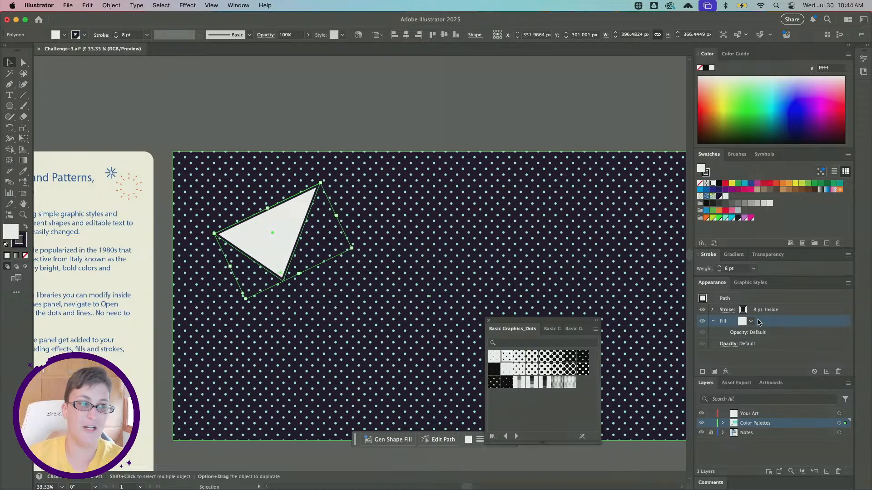
left_click(728, 373)
mouse_move(795, 306)
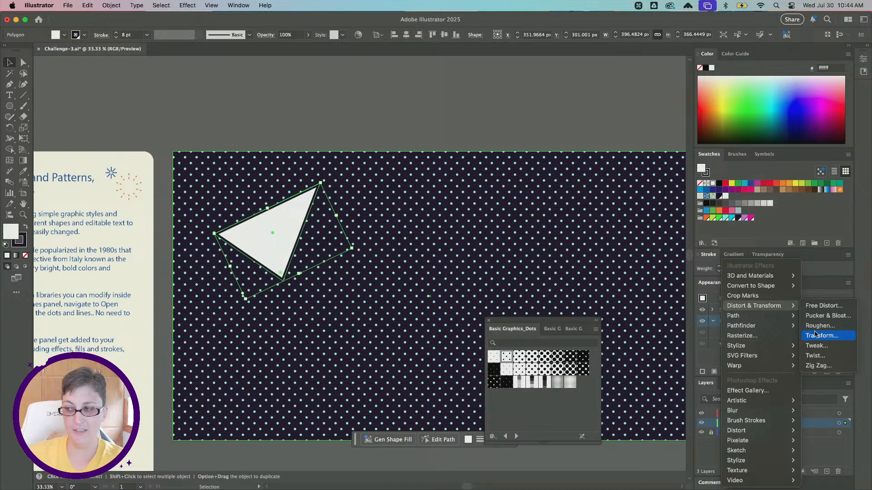
mouse_move(767, 359)
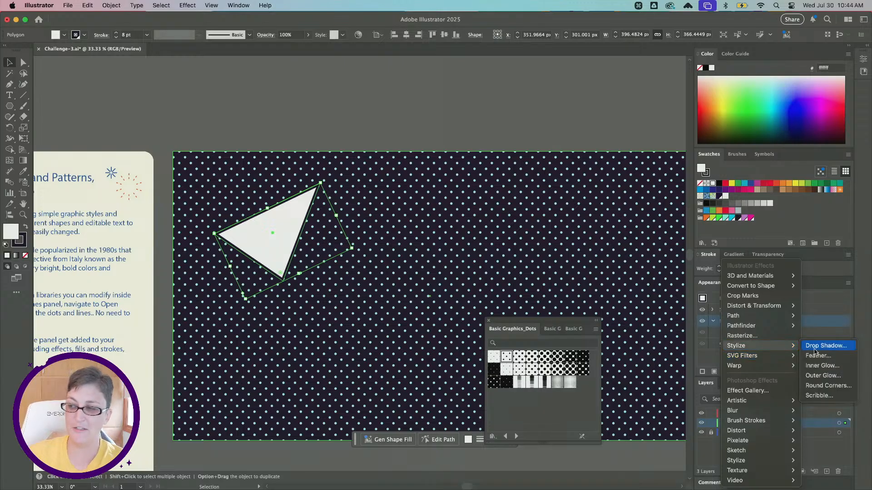
left_click(813, 347)
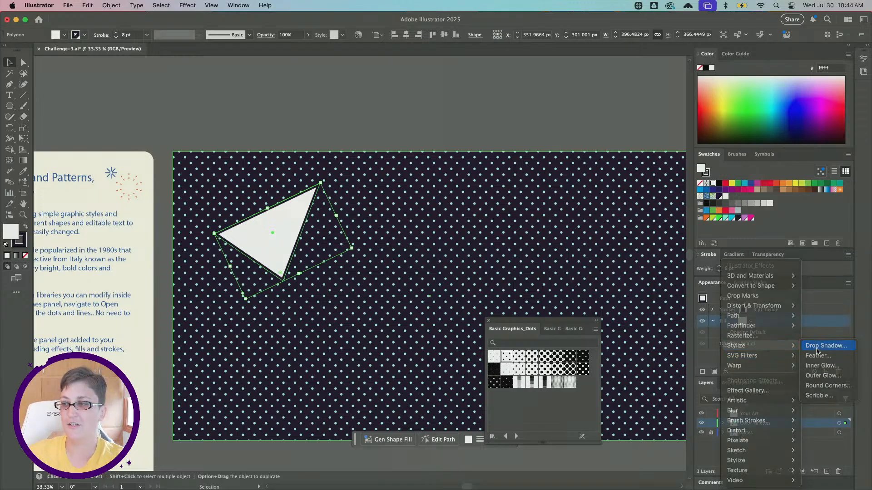
left_click_drag(526, 241, 482, 159)
- Set the drop shadow's blend mode to Multiply and its opacity to 75%
left_click(463, 179)
left_click(466, 190)
left_click(462, 179)
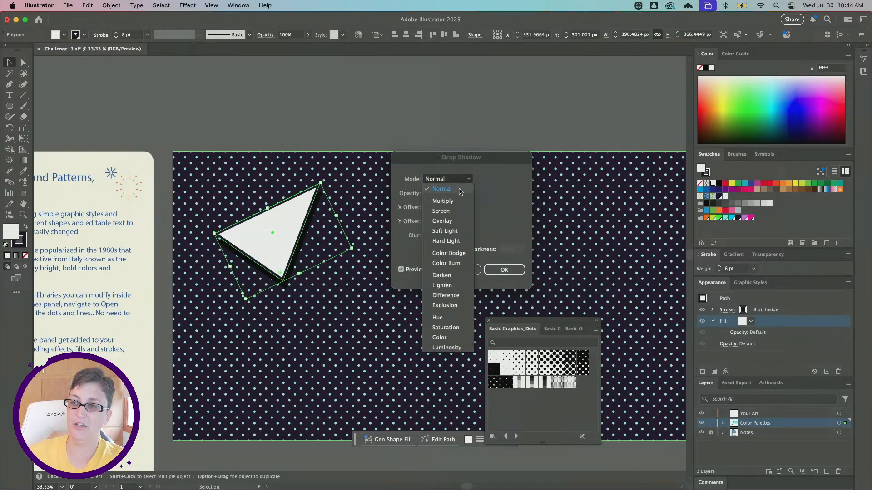
left_click(444, 201)
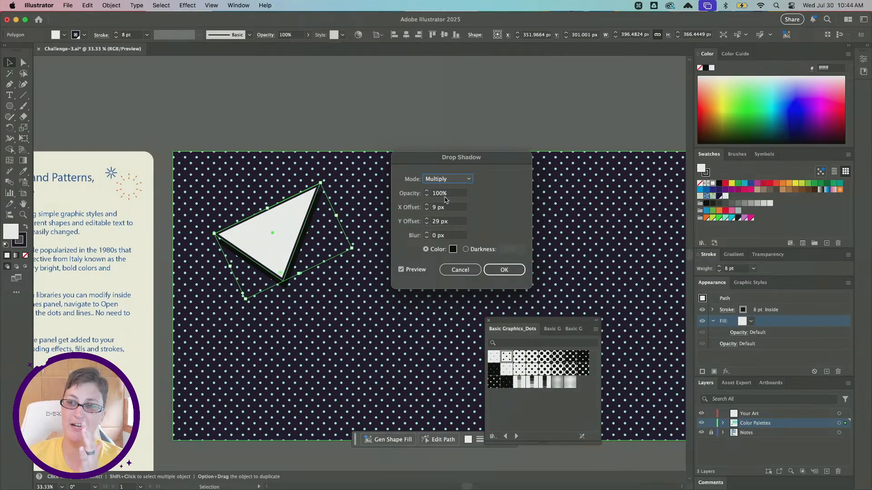
left_click_drag(449, 196, 424, 195)
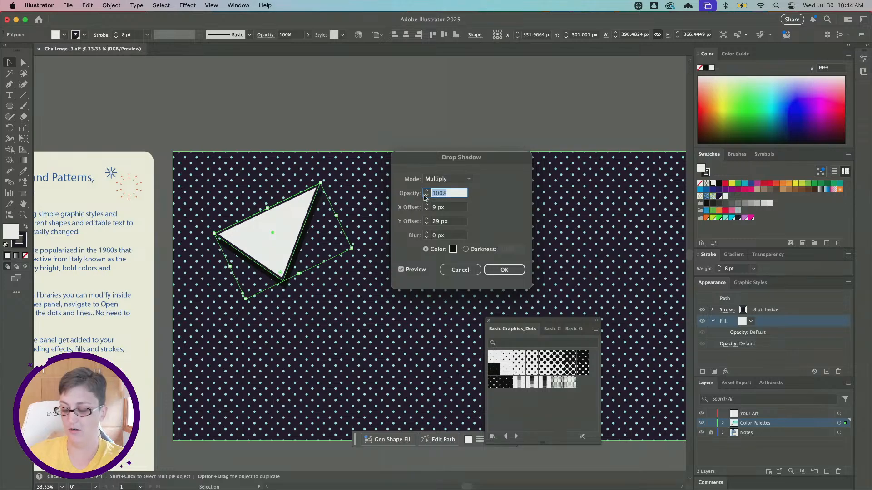
type("75")
key("Tab")
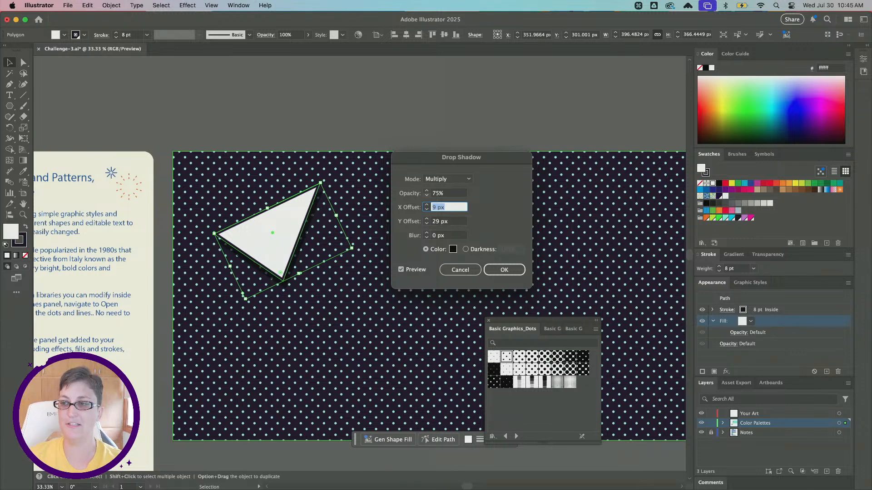
- Set the drop shadow's blur, X offset and Y offset each to 5 px
left_click(427, 236)
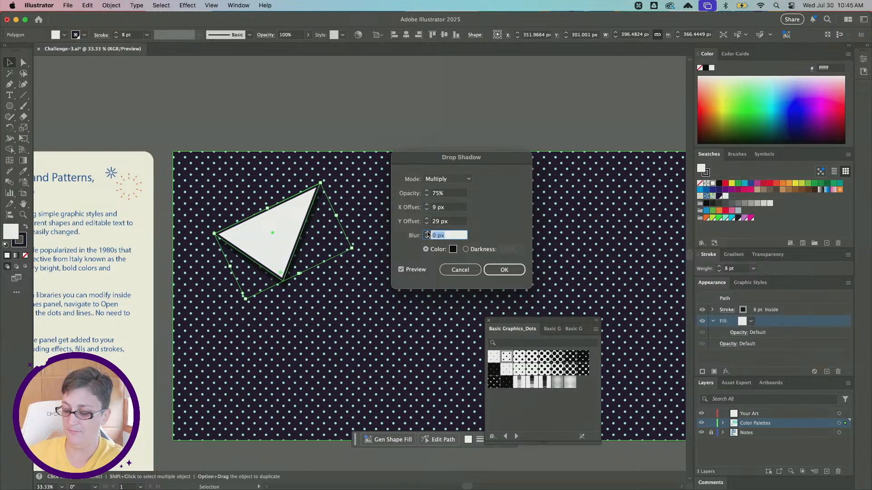
type("5")
left_click(450, 207)
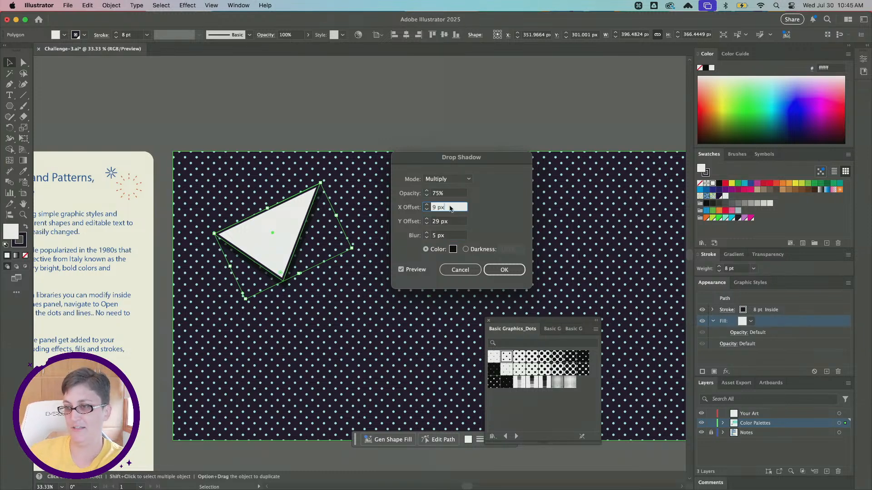
type("5")
left_click(450, 221)
type("5")
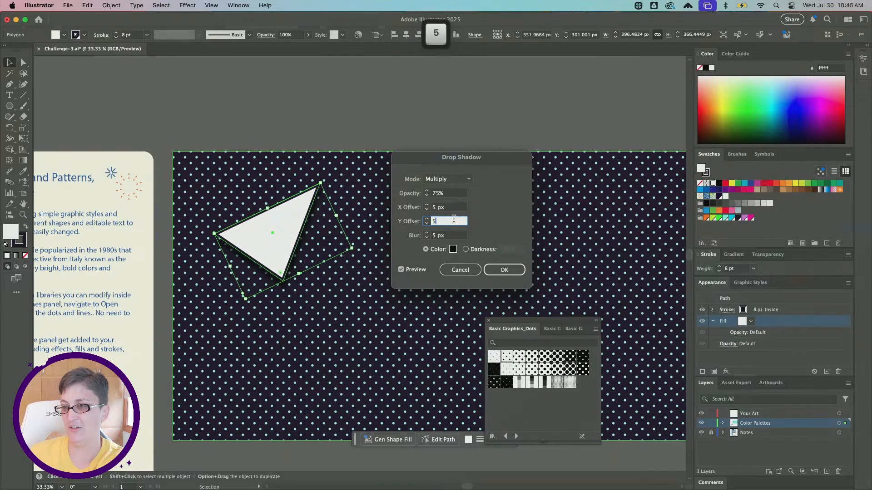
key("Tab")
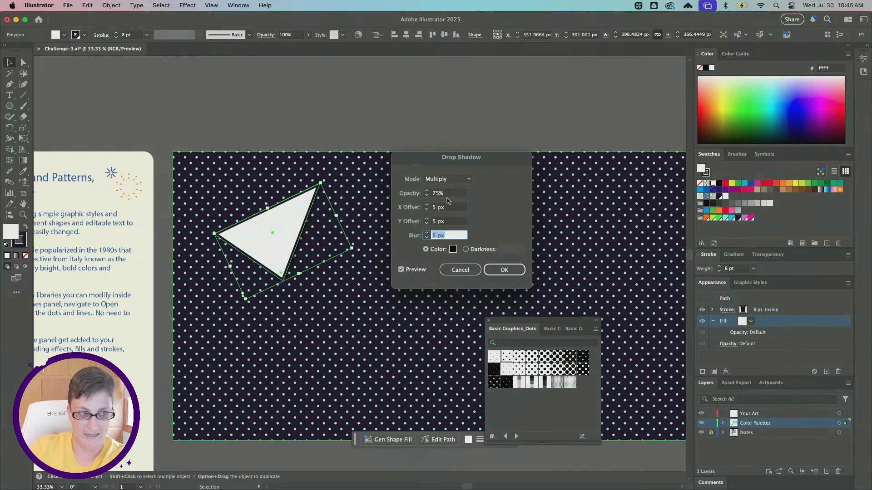
- Set the drop shadow to Normal mode with 100% opacity and 0 px blur for a solid hard edge
left_click(457, 182)
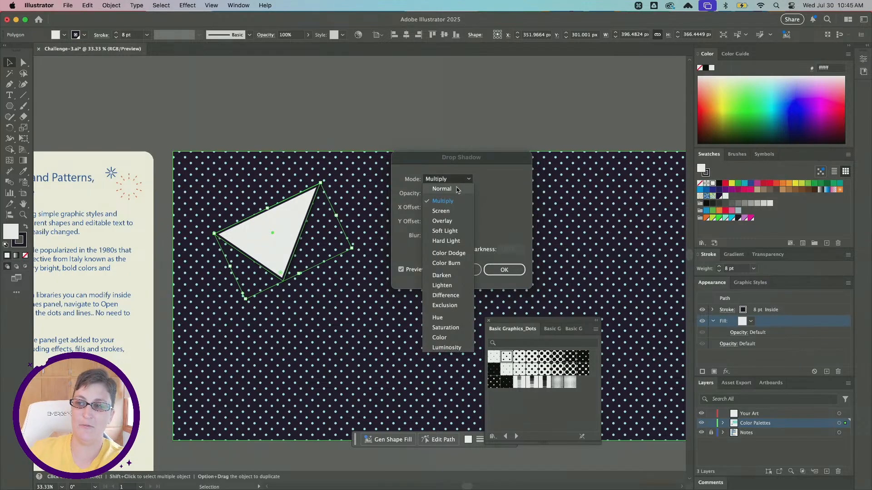
left_click(457, 189)
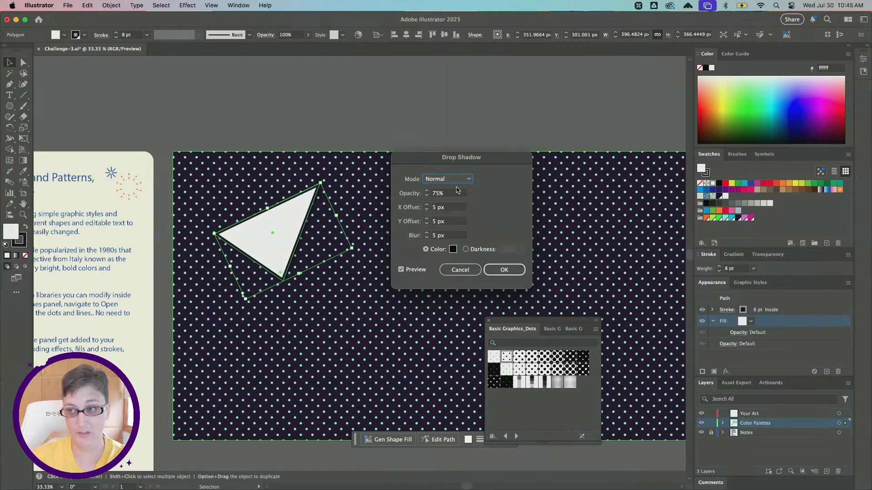
left_click(454, 193)
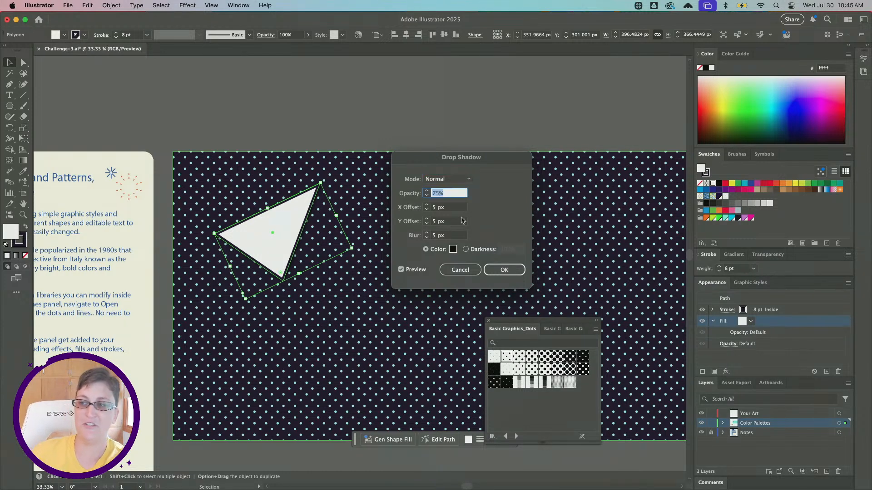
type("100")
key("Tab")
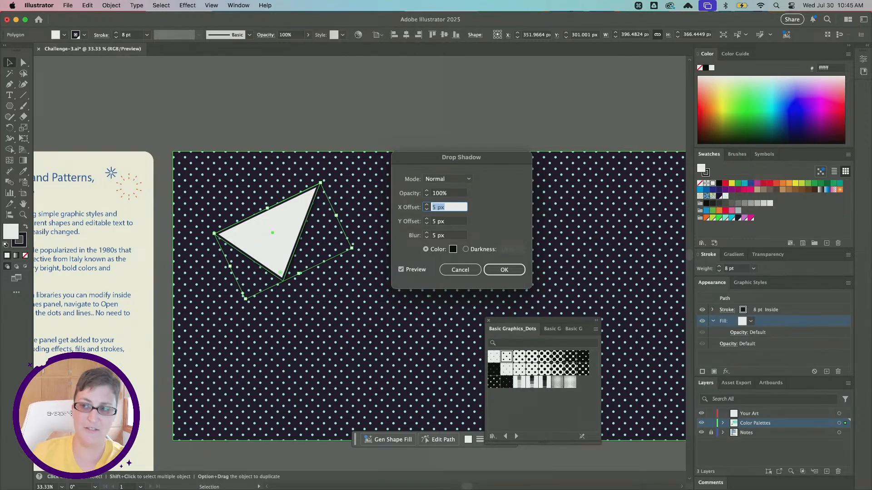
key("Tab")
key("Tab")
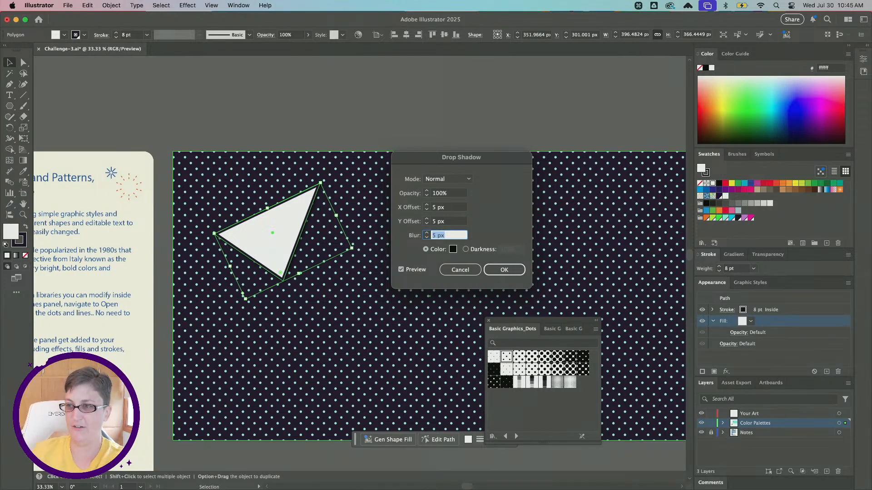
type("0")
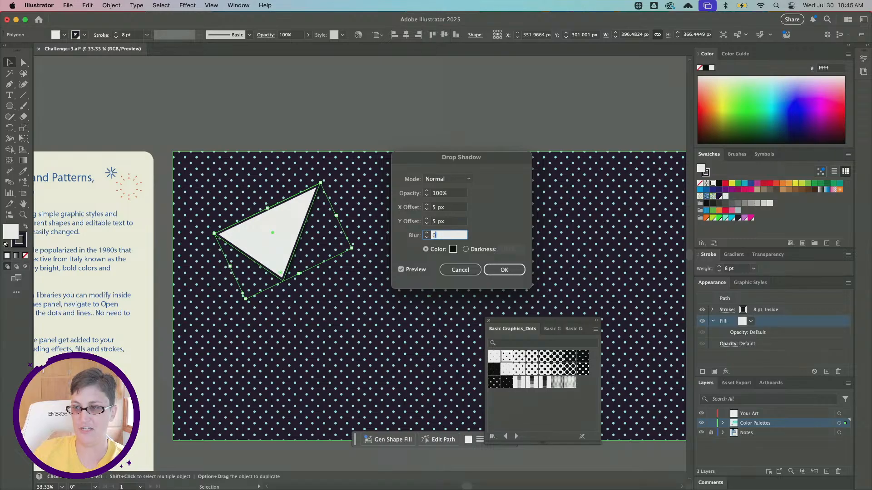
key("Tab")
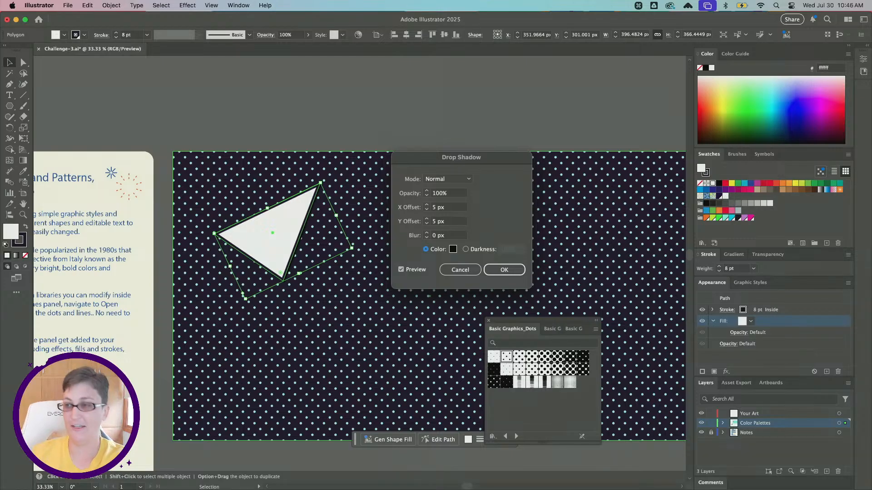
- Change the drop shadow's color to the cyan document swatch R=5 G=219 B=243
left_click(454, 249)
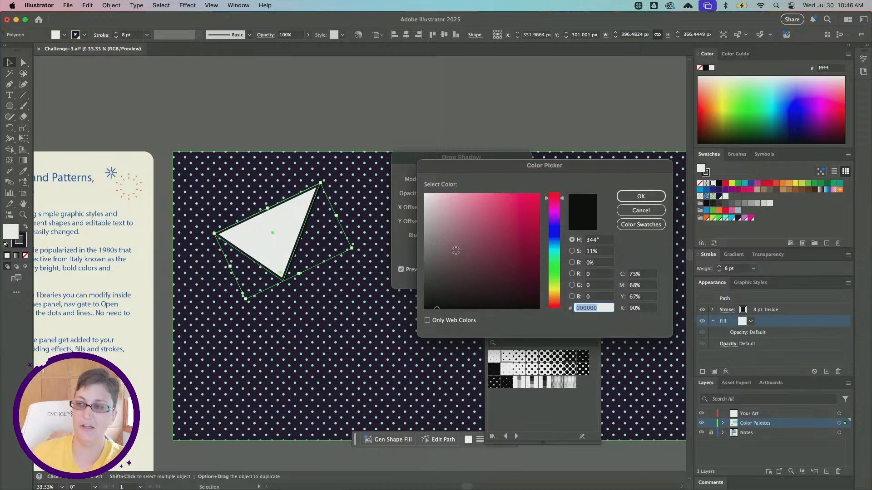
type("cc1f51")
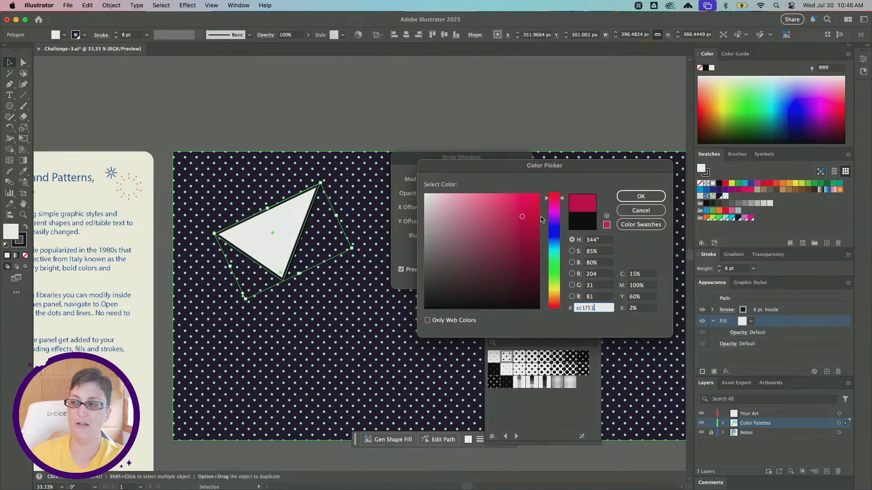
left_click(549, 246)
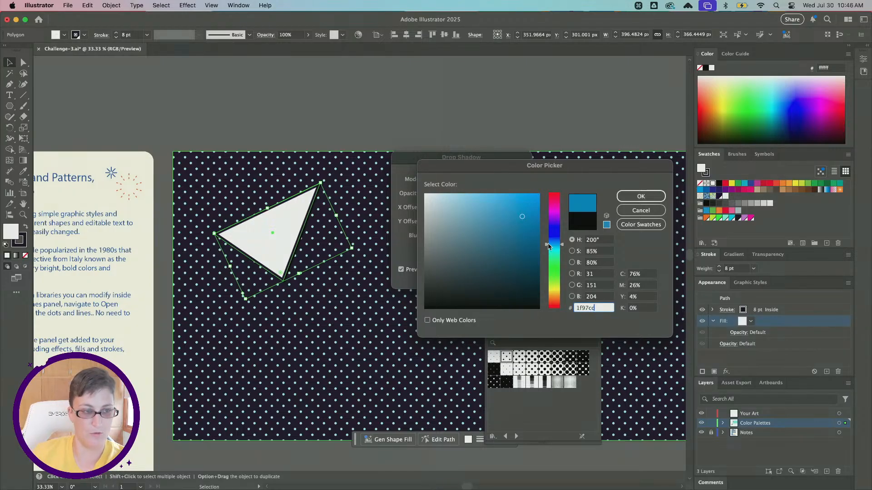
left_click(647, 227)
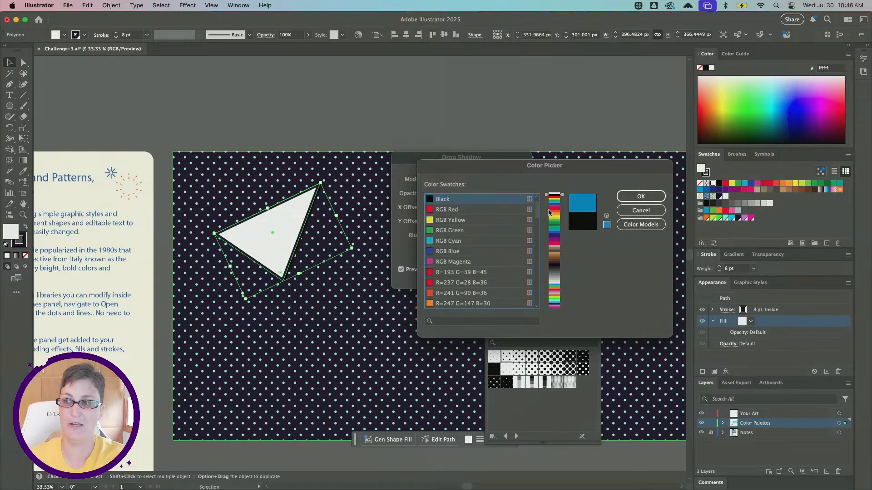
left_click_drag(538, 210, 538, 303)
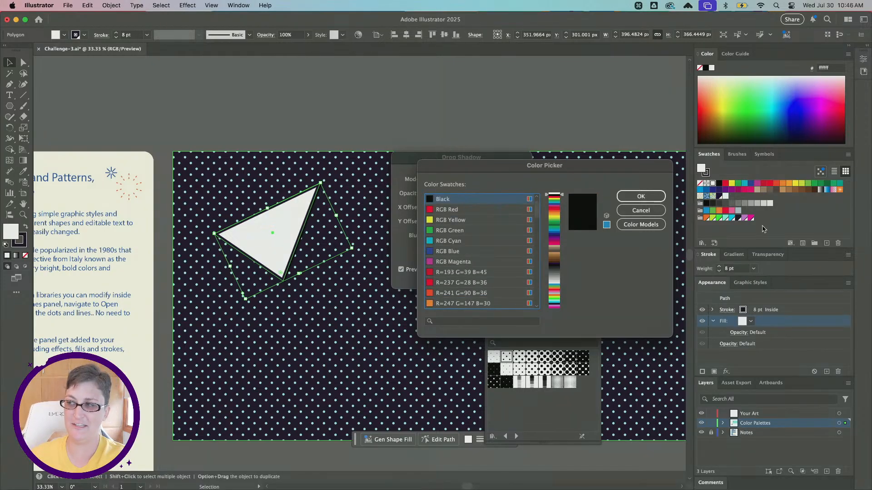
scroll(430, 262, "down", 20)
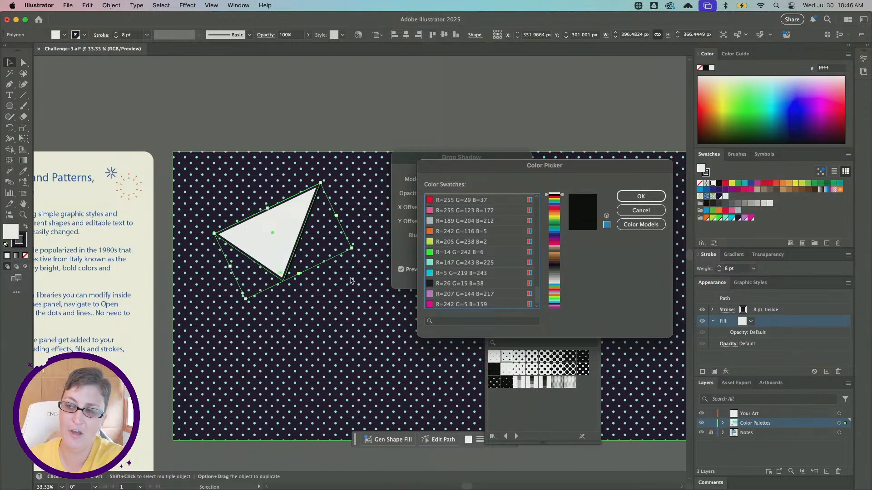
left_click(457, 274)
left_click(629, 198)
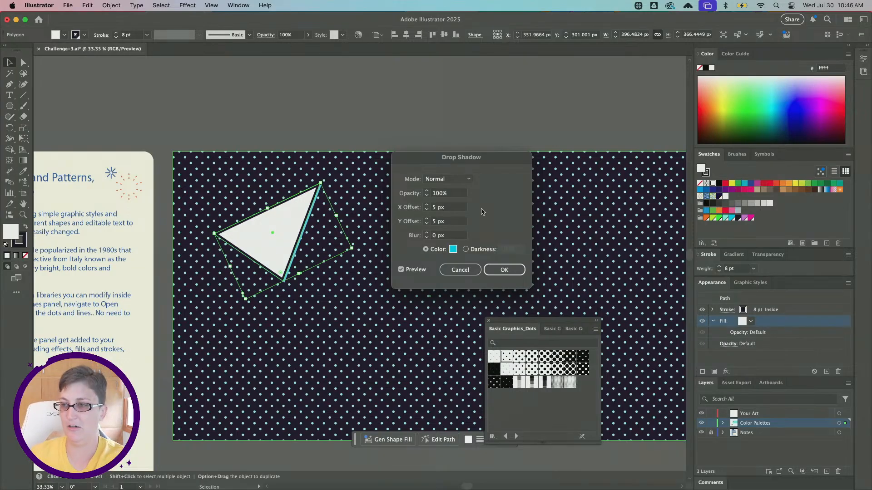
- Increase the drop shadow's X offset to 33 px
left_click(445, 209)
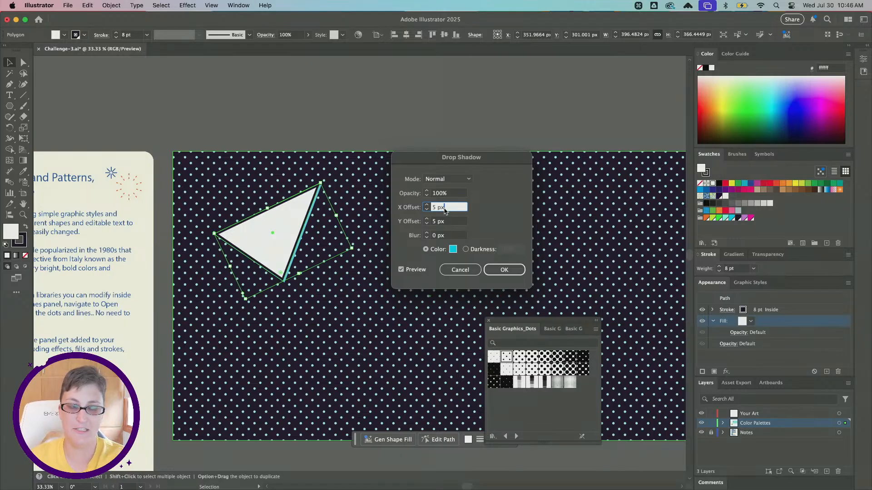
key("Up")
key("Up")
key("Up")
key("Up")
key("Up")
key("Up")
key("Up")
key("Up")
key("Up")
key("Up")
key("Up")
key("Up")
key("Up")
key("Up")
key("Up")
key("Up")
key("Up")
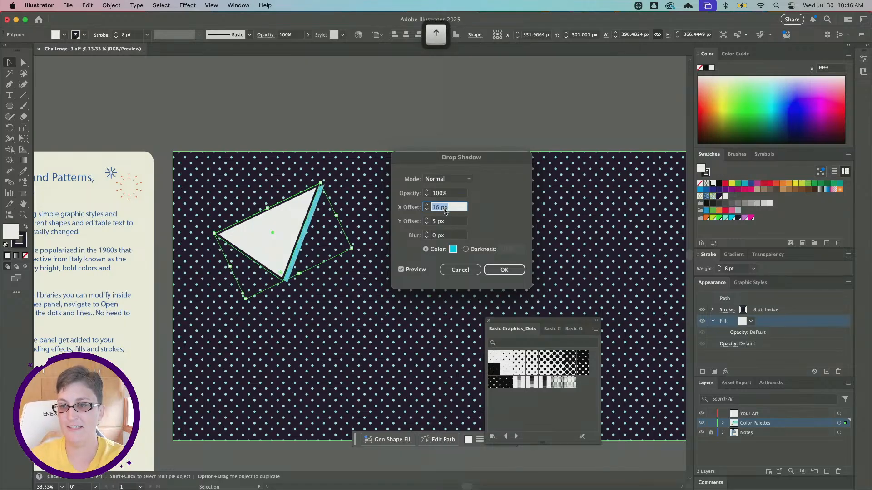
key("Up")
key("Up")
key("Up")
key("Up")
key("Up")
key("Up")
key("Up")
key("Up")
key("Up")
key("Up")
key("Up")
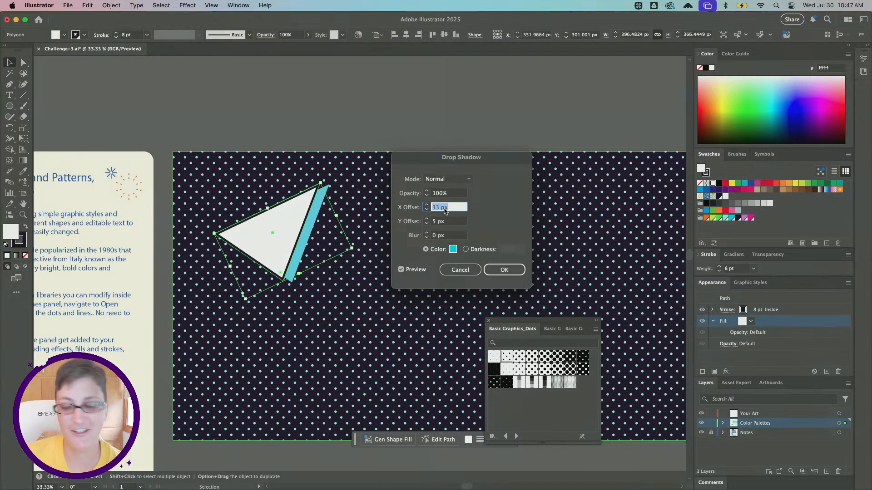
- Raise the drop shadow's Y offset to 8 px
left_click(447, 222)
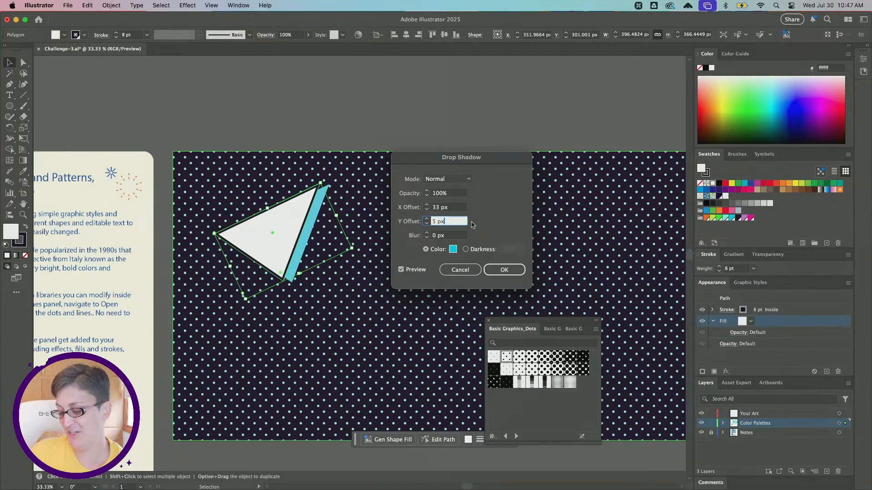
key("Up")
key("Up")
key("Up")
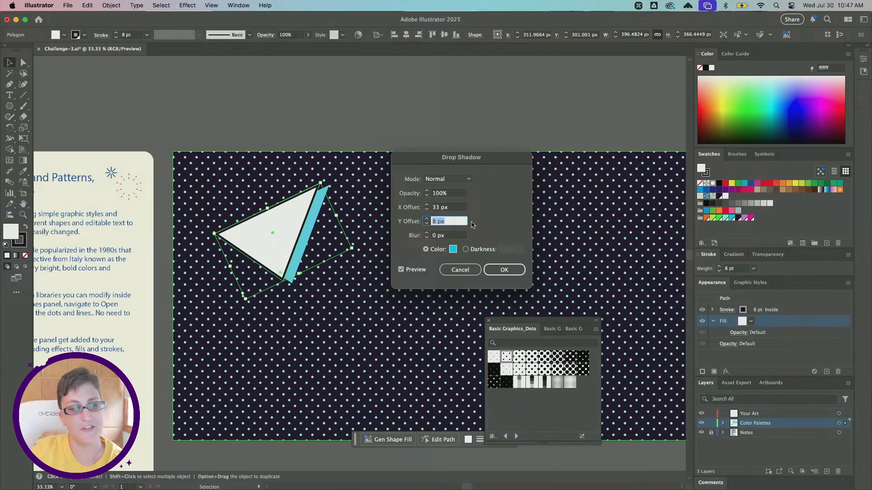
- Increase the triangle's drop shadow Y offset to 28 px
left_click(456, 221)
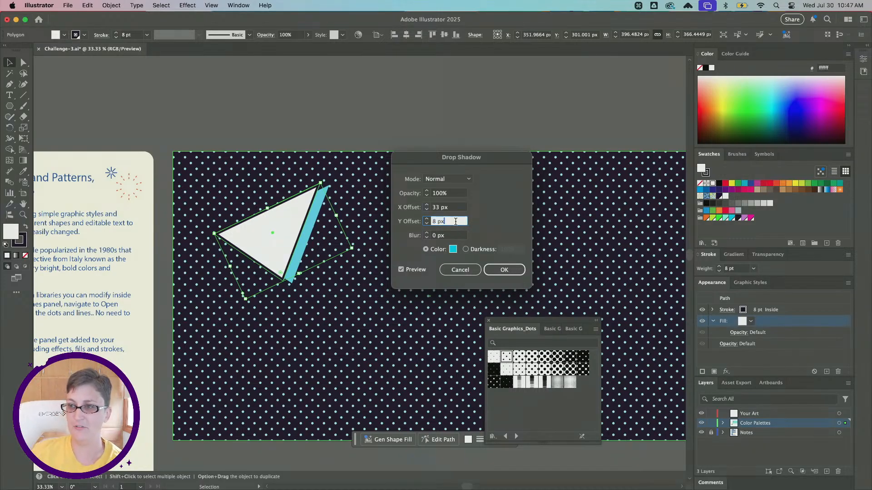
key("Up")
key("Up")
key("Up")
key("Up")
key("Up")
key("Up")
key("Up")
key("Up")
key("Up")
key("Up")
key("Up")
key("Up")
key("Up")
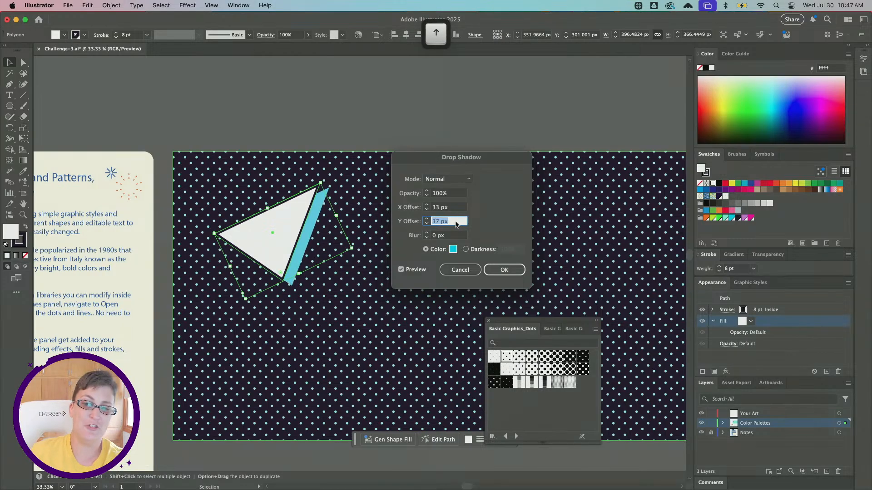
key("Up")
key("Up")
key("Up")
key("Up")
key("Up")
key("Up")
key("Up")
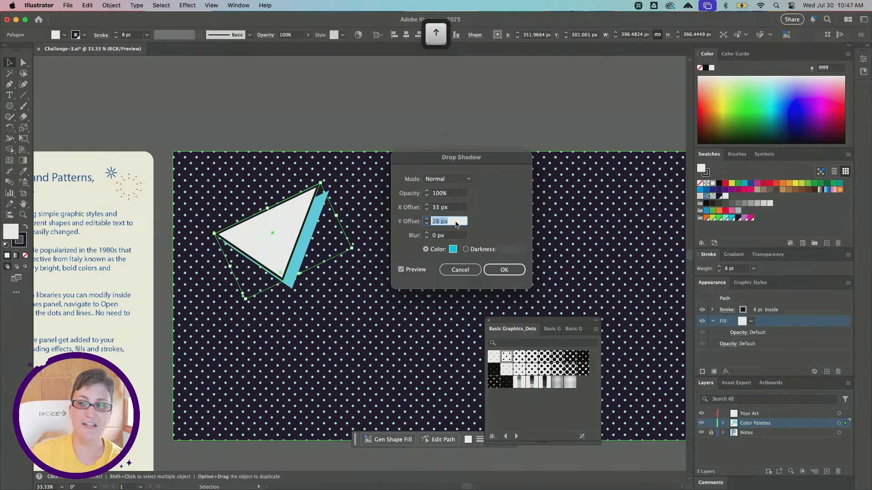
- Set the drop shadow's X offset to 31 px and apply the effect to the triangle's fill
left_click(453, 211)
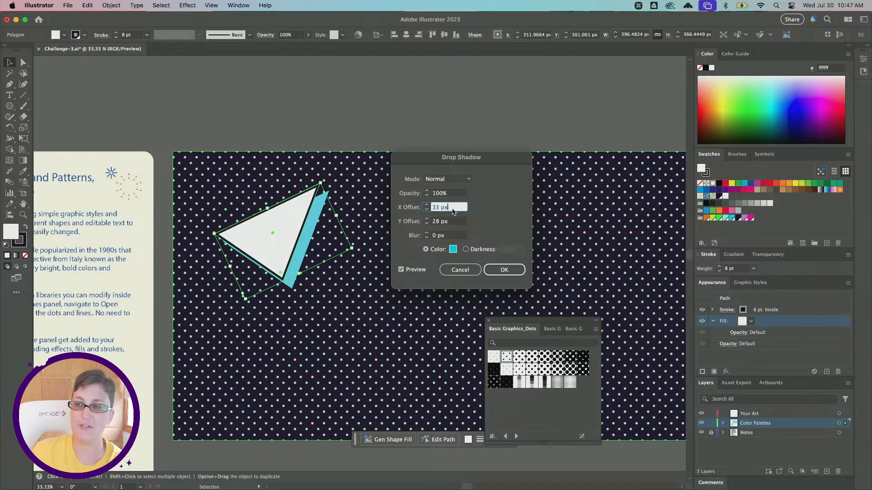
key("Down")
key("Down")
key("Down")
key("Down")
key("Down")
key("Down")
key("Down")
key("Down")
key("Down")
key("Down")
key("Down")
key("Down")
key("Down")
key("Down")
key("Down")
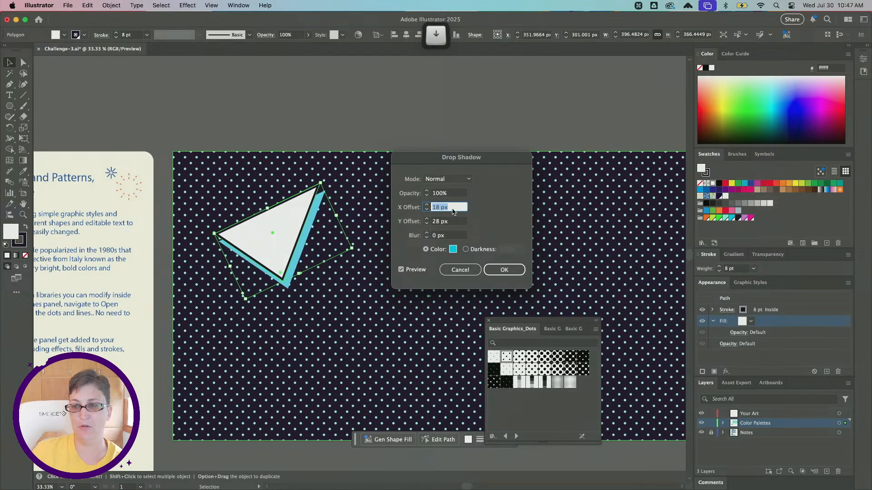
key("Down")
key("Down")
key("Down")
key("Down")
key("Down")
key("Down")
key("Down")
key("Down")
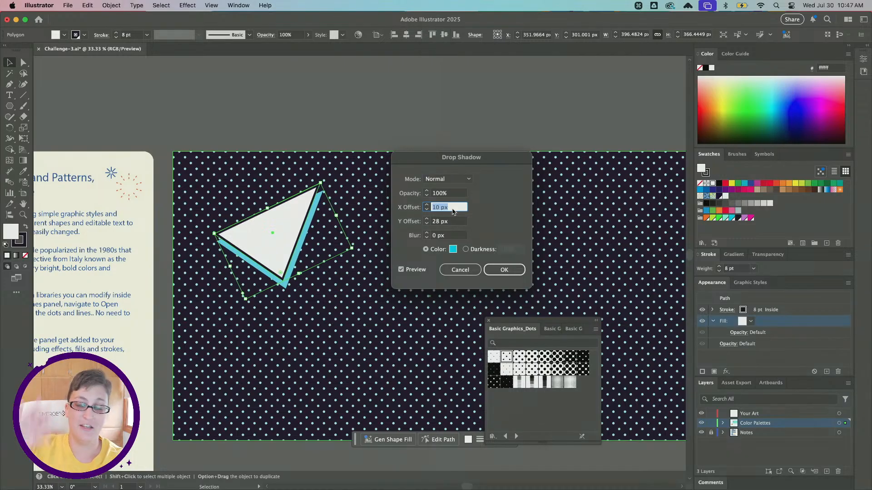
left_click(504, 270)
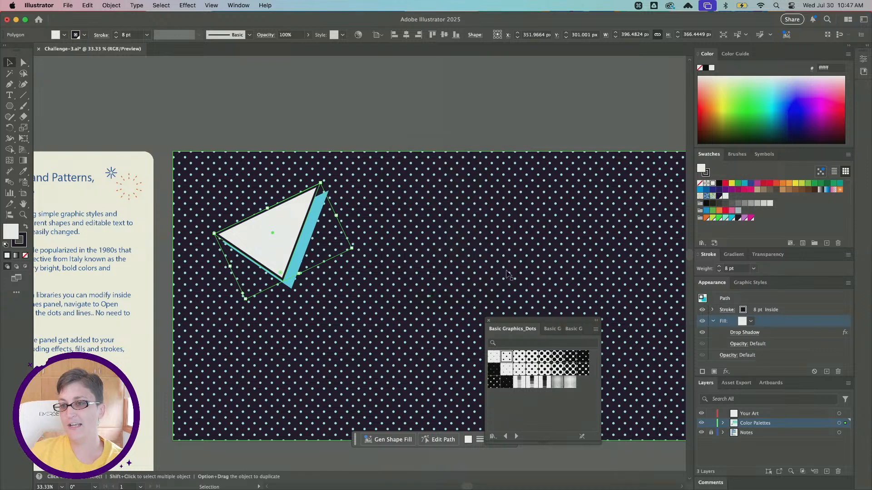
- Increase the triangle's stroke weight to 11 pt
left_click(743, 310)
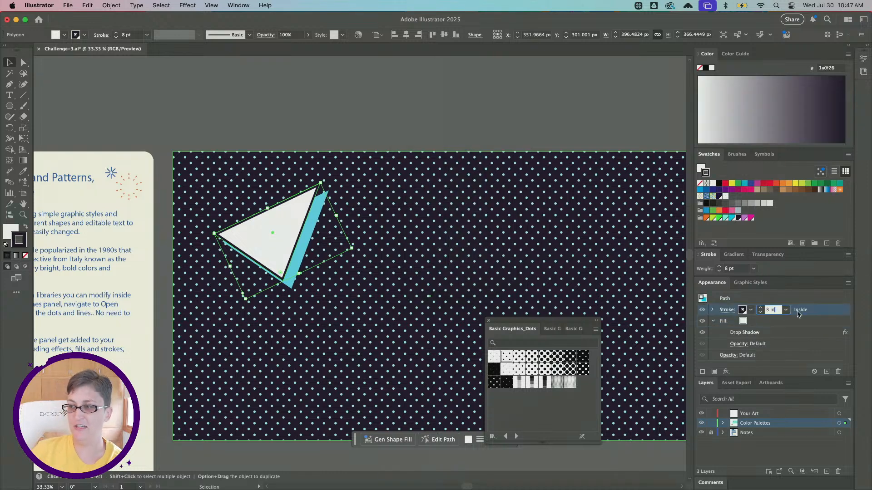
key("Up")
key("Up")
key("Up")
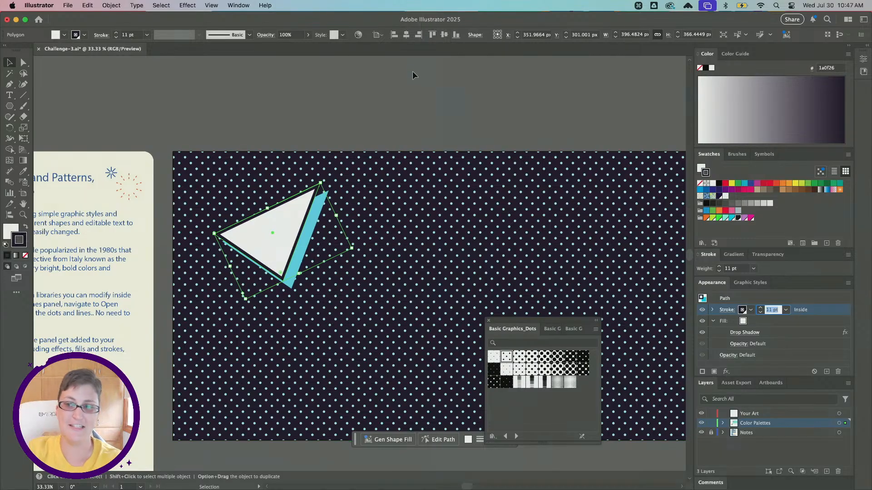
scroll(412, 71, "up", 1)
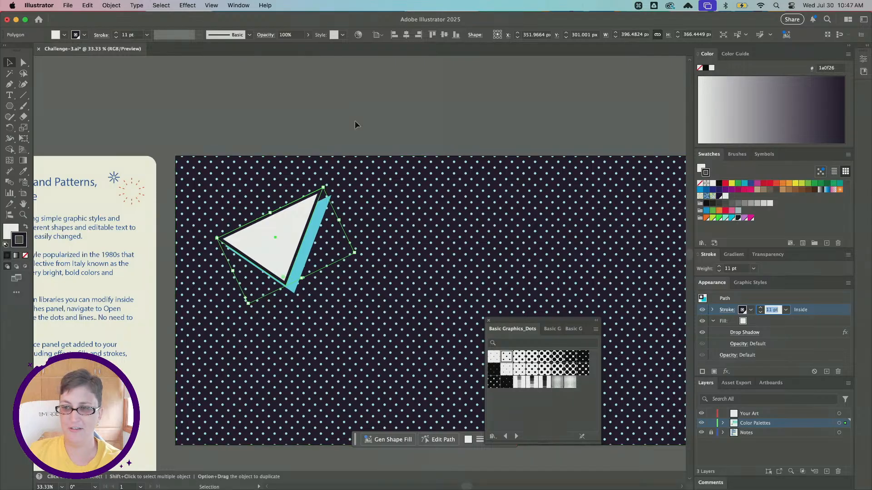
left_click(355, 104)
left_click(305, 268)
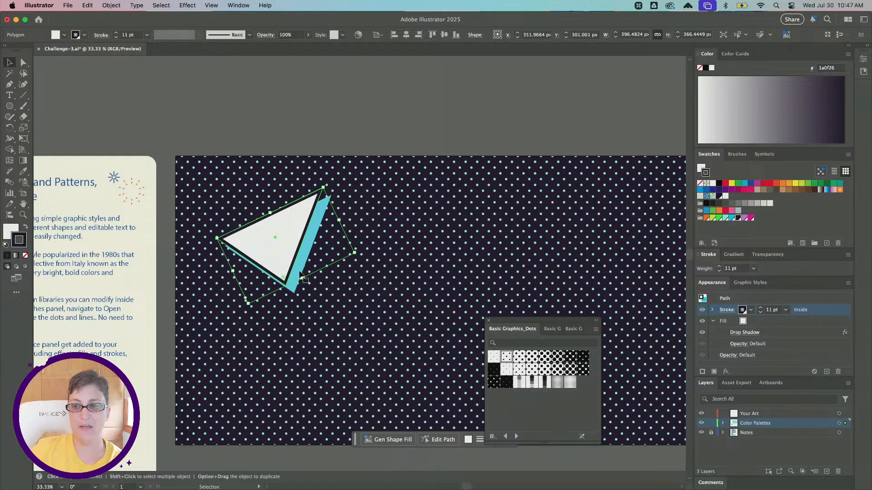
- Edit the Drop Shadow effect on the triangle's fill and reduce its X offset to 11 px
left_click(713, 322)
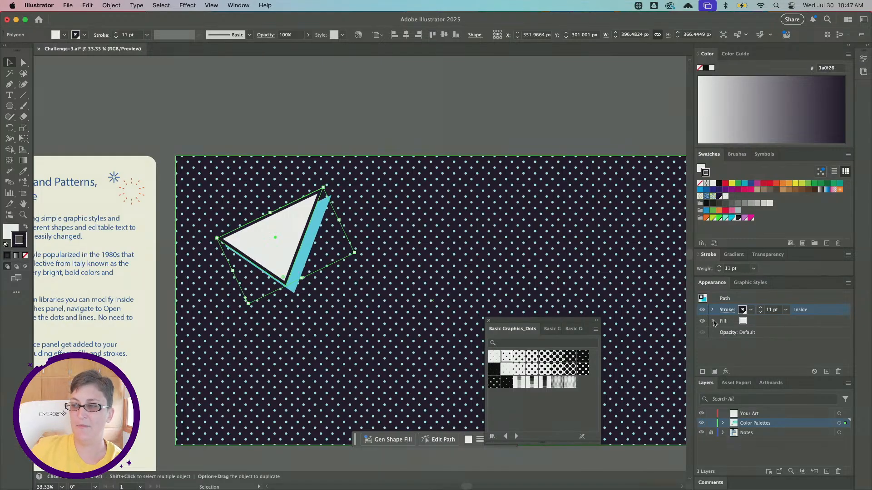
left_click(713, 321)
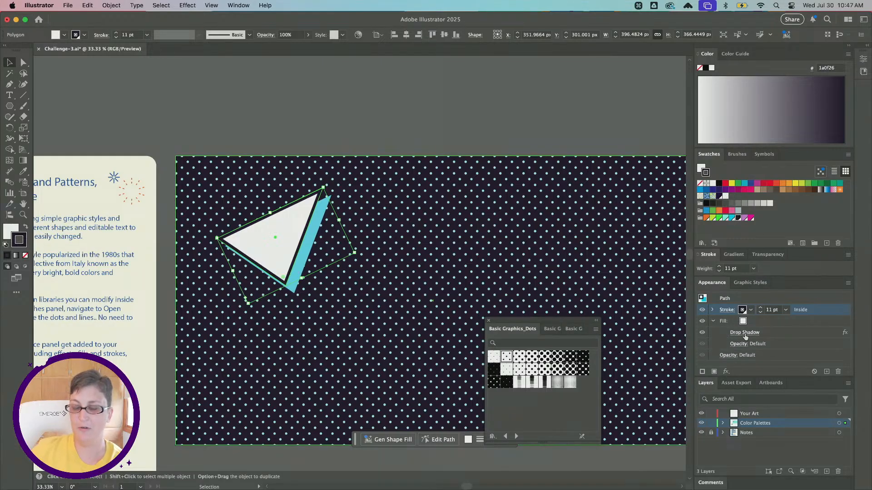
scroll(744, 337, "up", 3)
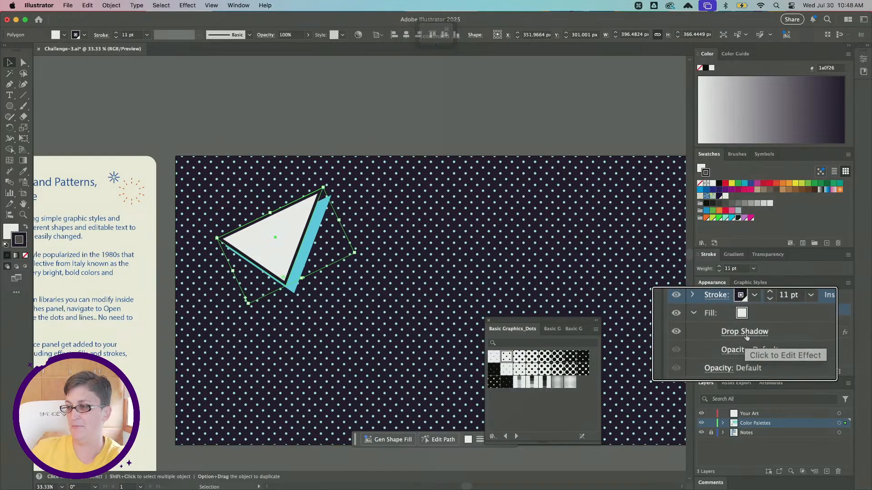
scroll(736, 334, "down", 3)
left_click(736, 334)
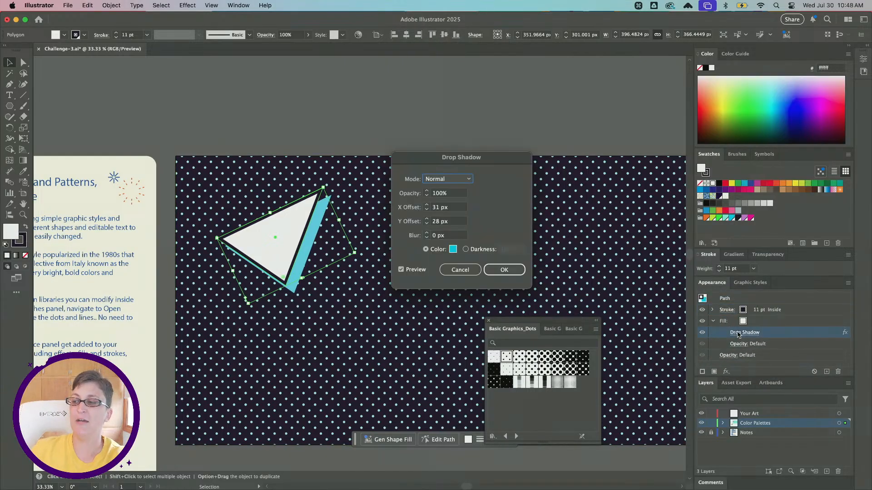
left_click(453, 209)
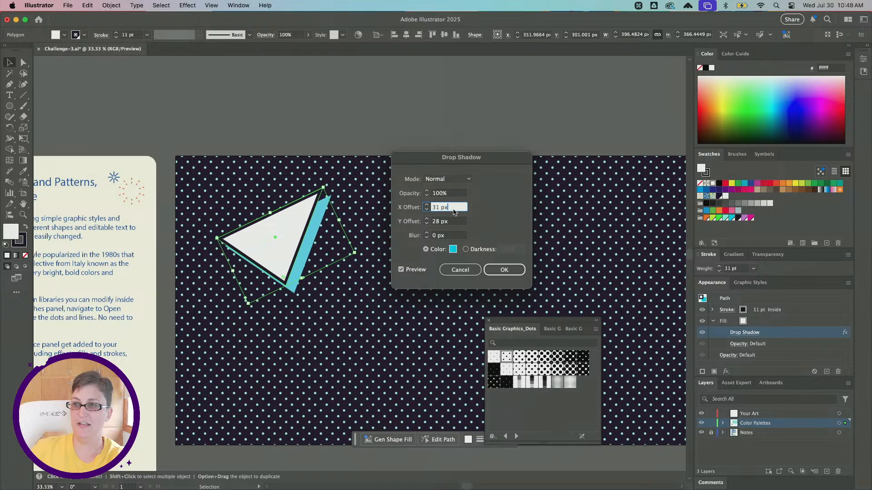
key("Down")
key("Down")
key("Down")
key("Down")
key("Down")
key("Down")
key("Down")
key("Down")
key("Down")
key("Down")
key("Down")
key("Down")
key("Down")
key("Down")
key("Down")
key("Down")
key("Down")
key("Down")
key("Down")
key("Down")
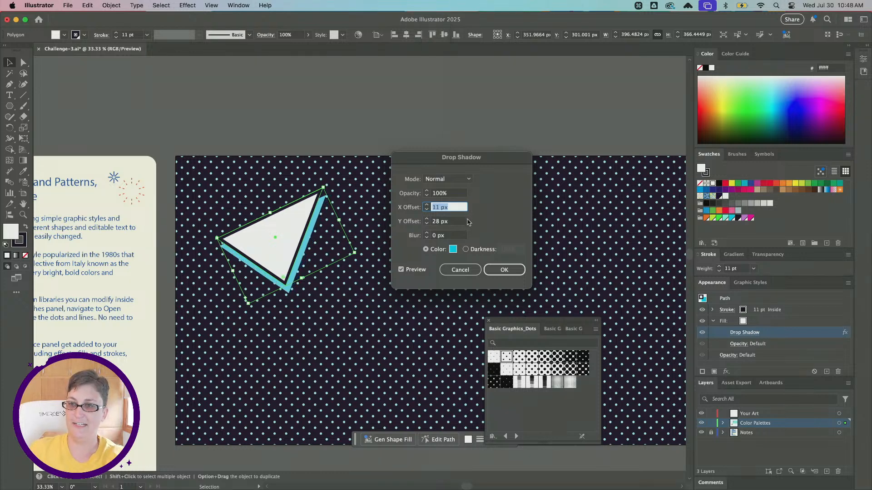
left_click(505, 271)
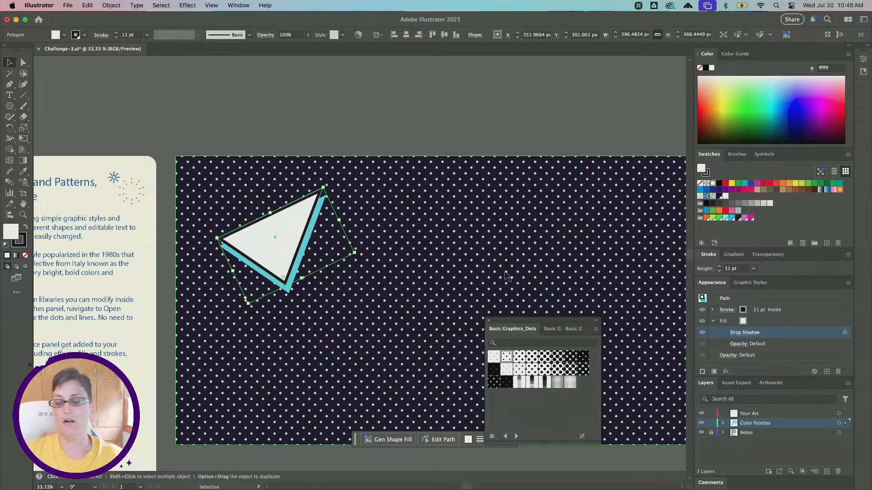
- Save the triangle's stroke, fill and cyan drop shadow as a new graphic style
scroll(508, 276, "up", 1)
scroll(497, 261, "down", 3)
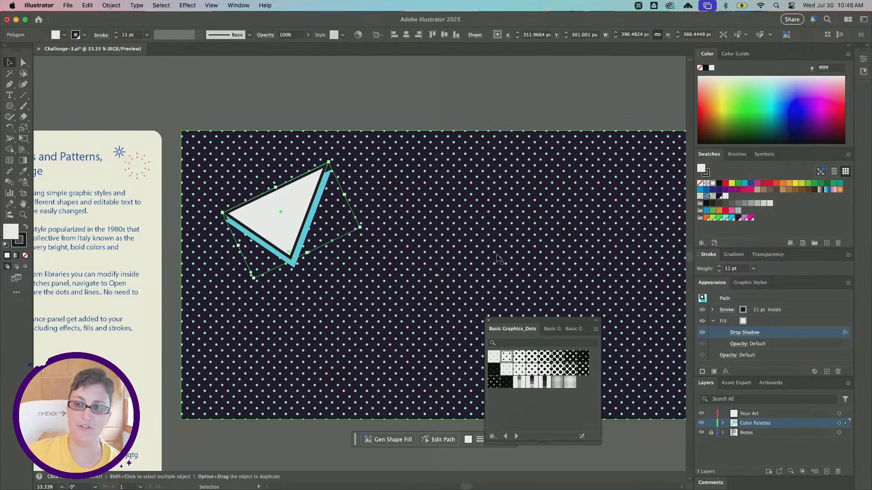
left_click(741, 285)
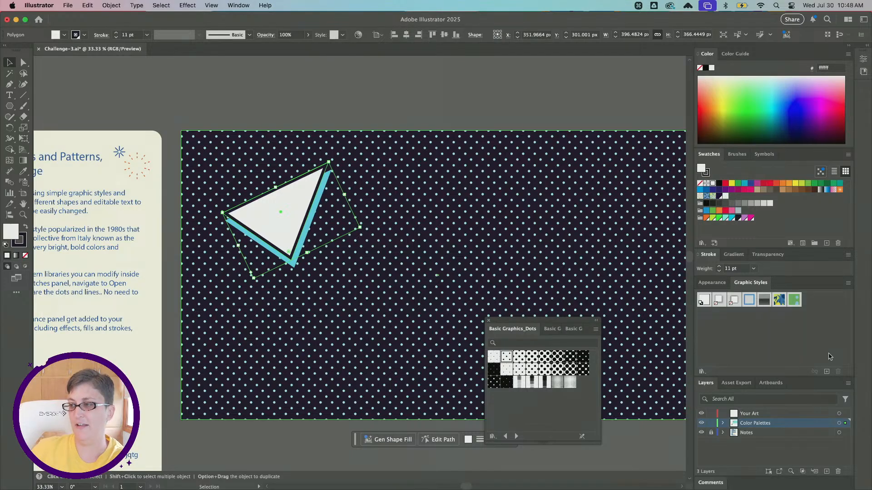
scroll(827, 361, "up", 1)
scroll(829, 364, "up", 3)
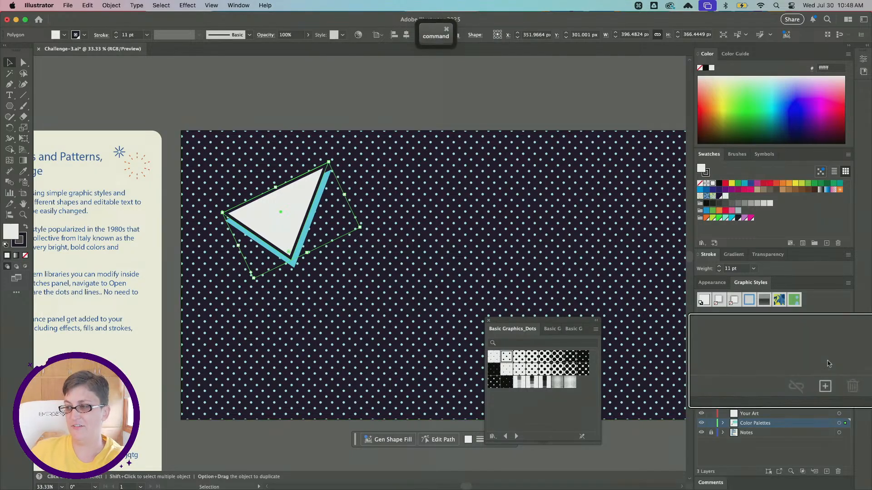
scroll(822, 400, "down", 2)
left_click(822, 399)
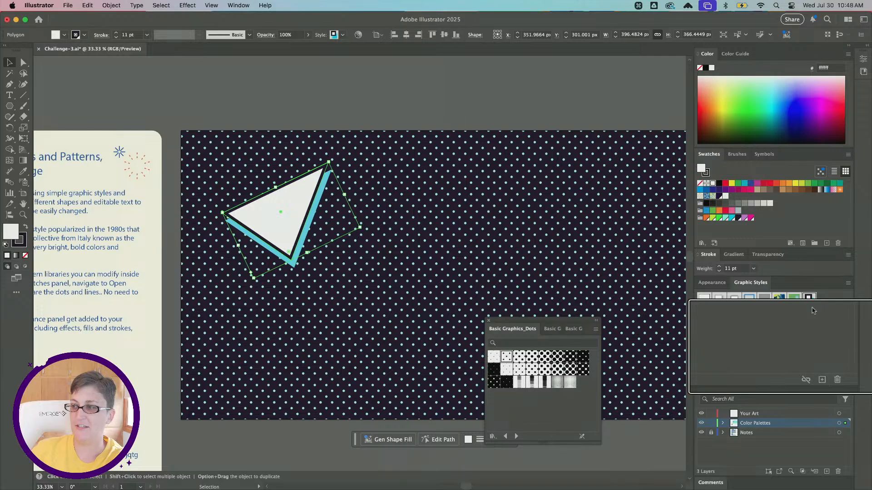
scroll(800, 290, "up", 2)
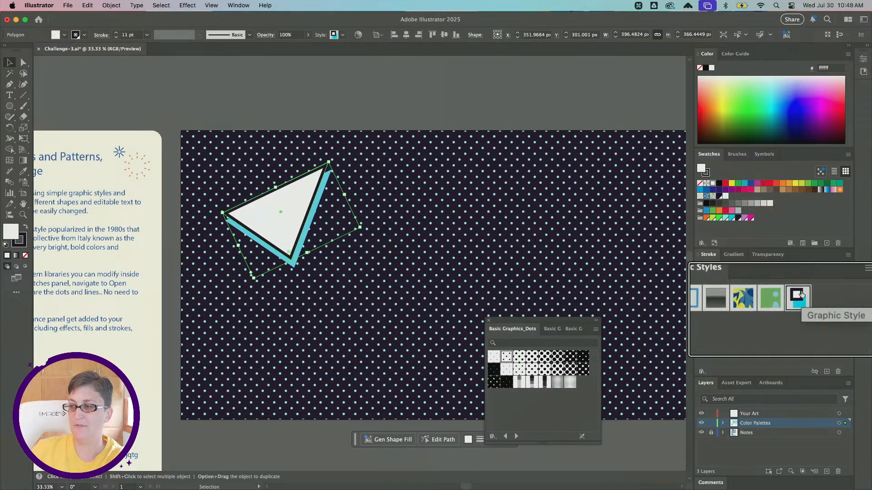
scroll(801, 295, "up", 1)
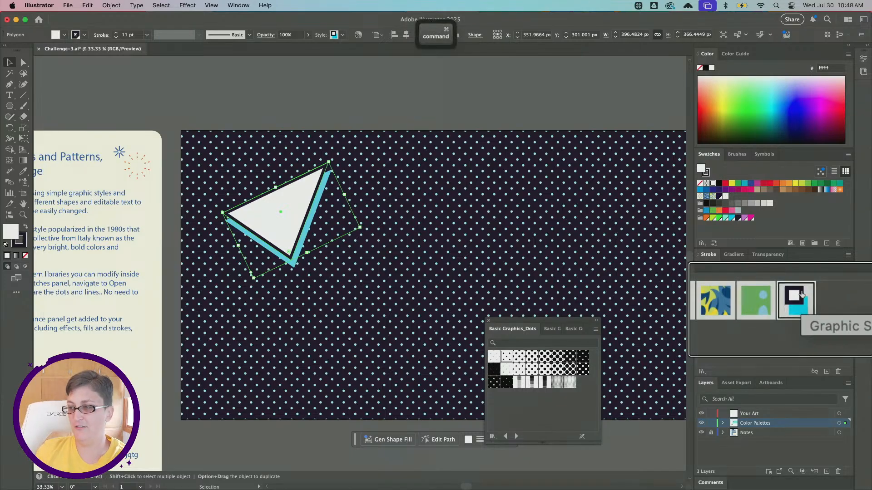
left_click(707, 283)
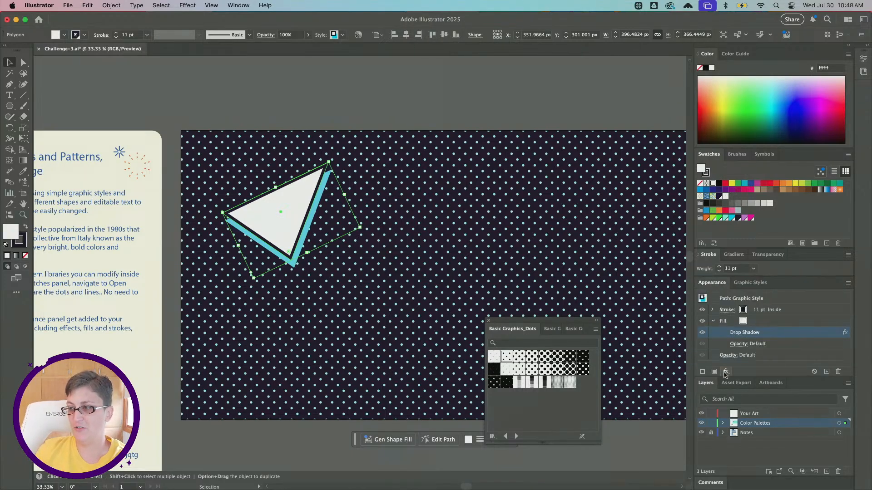
left_click(724, 372)
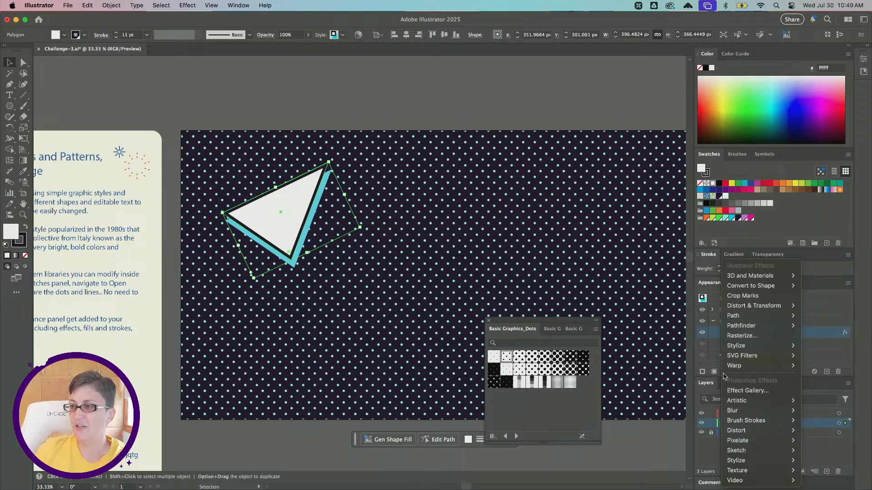
mouse_move(770, 287)
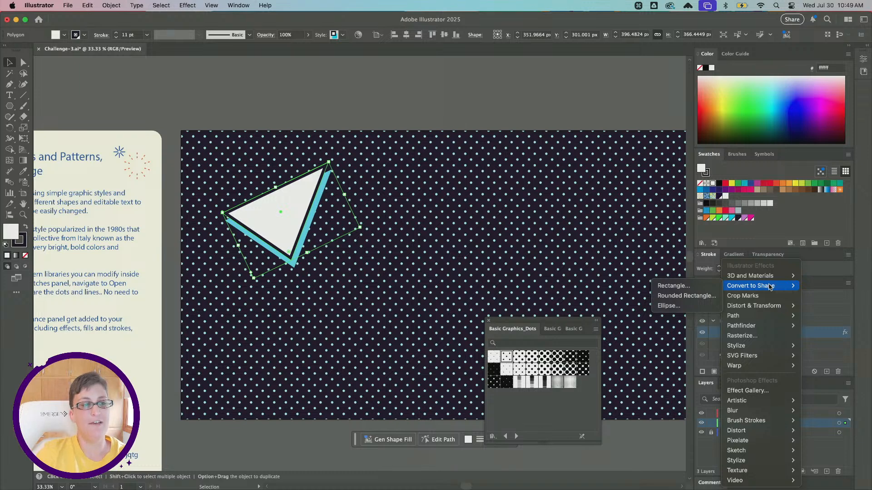
mouse_move(772, 307)
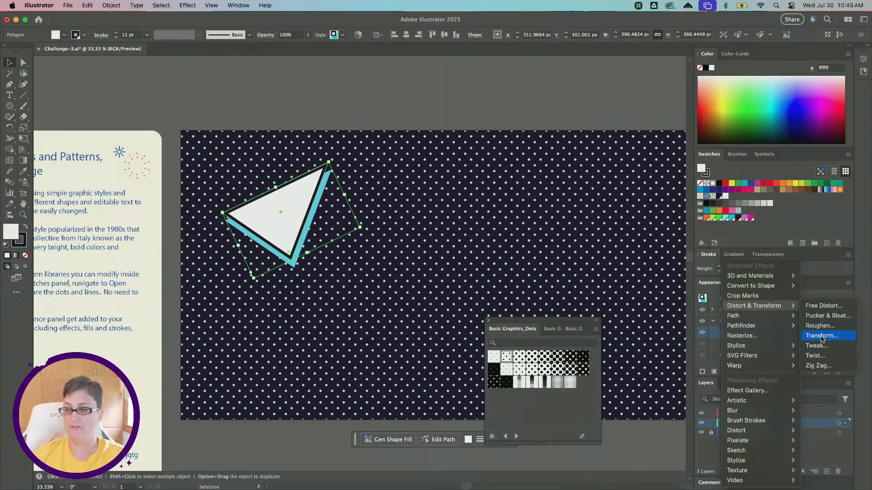
left_click(809, 288)
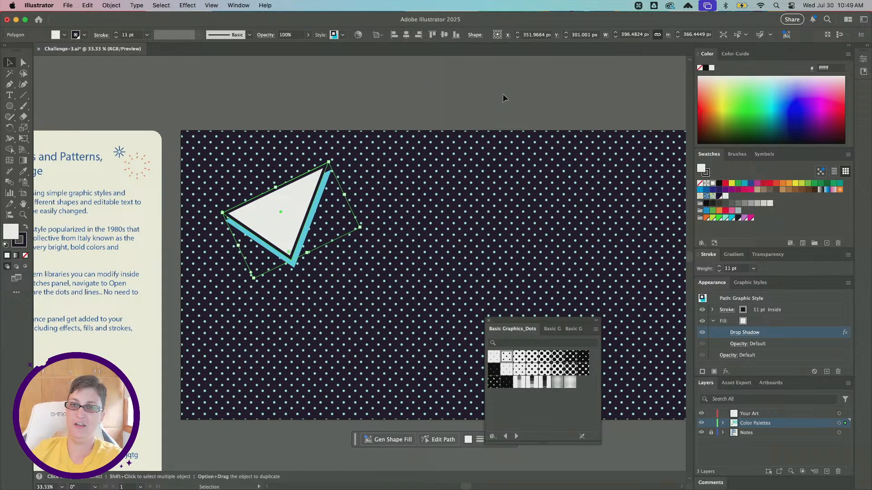
- Draw a circle about 107 px across on the dotted artboard beside the triangle using the Ellipse tool
left_click(10, 105)
left_click(10, 107)
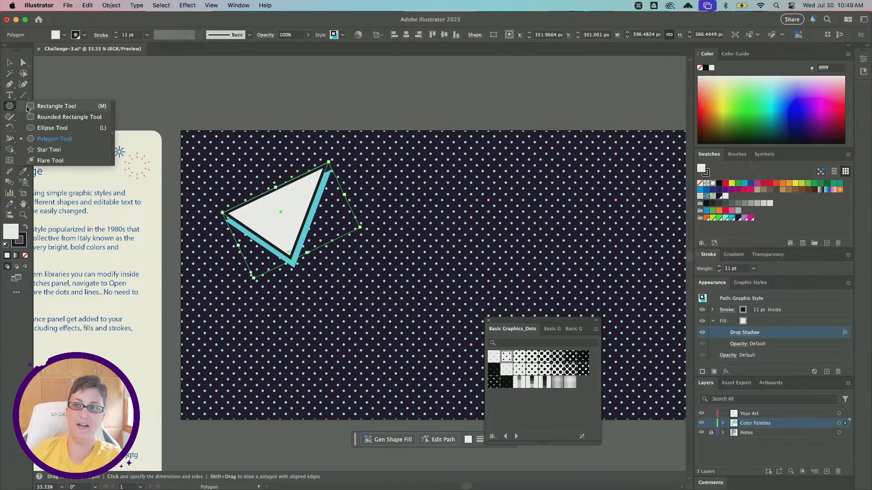
left_click(50, 128)
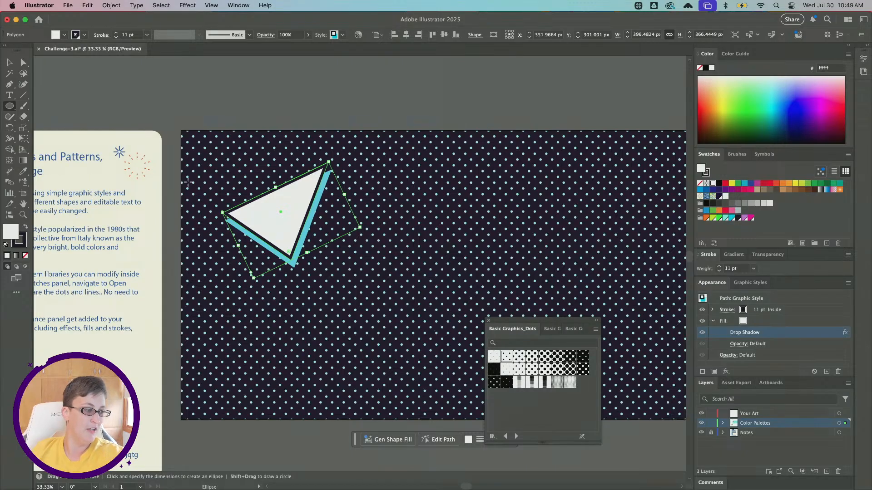
scroll(189, 182, "down", 3)
scroll(188, 182, "right", 3)
left_click_drag(310, 142, 339, 171)
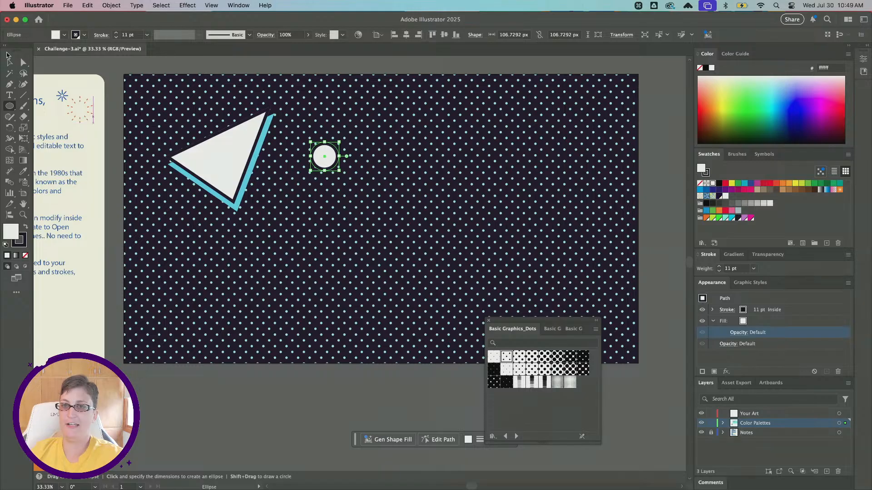
- Shrink the circle to about 91 px close to the triangle and apply the saved cyan-shadow graphic style to it
left_click(9, 62)
mouse_move(311, 153)
left_mouse_down()
mouse_move(288, 144)
mouse_move(314, 137)
left_mouse_up()
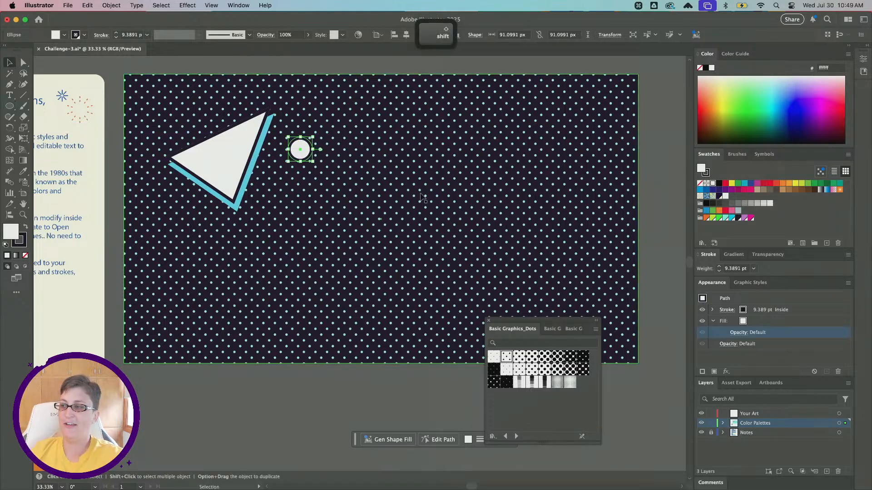
left_click(751, 283)
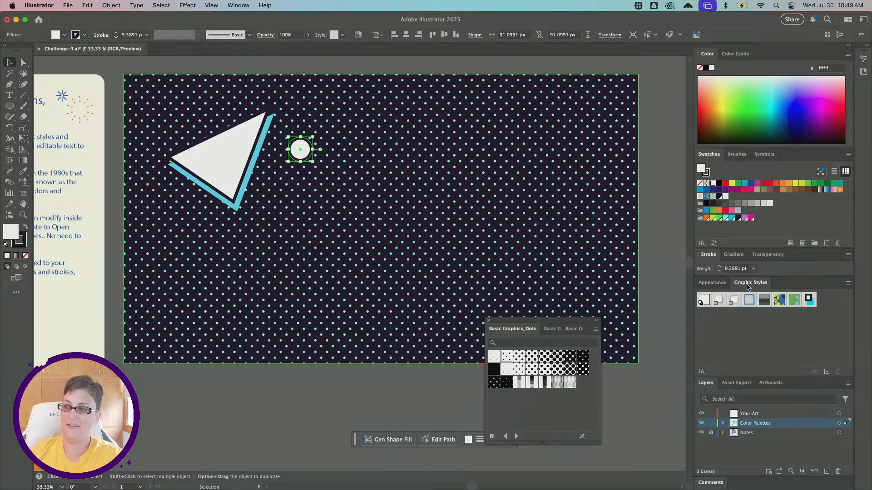
left_click(809, 300)
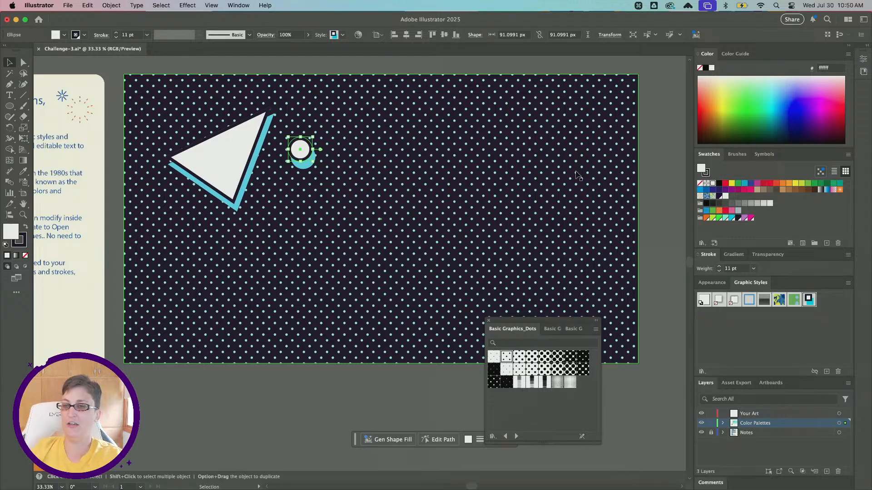
- Fill the circle beside the triangle with the lime swatch (#cdee02), keeping its stroke and drop shadow
left_click(712, 283)
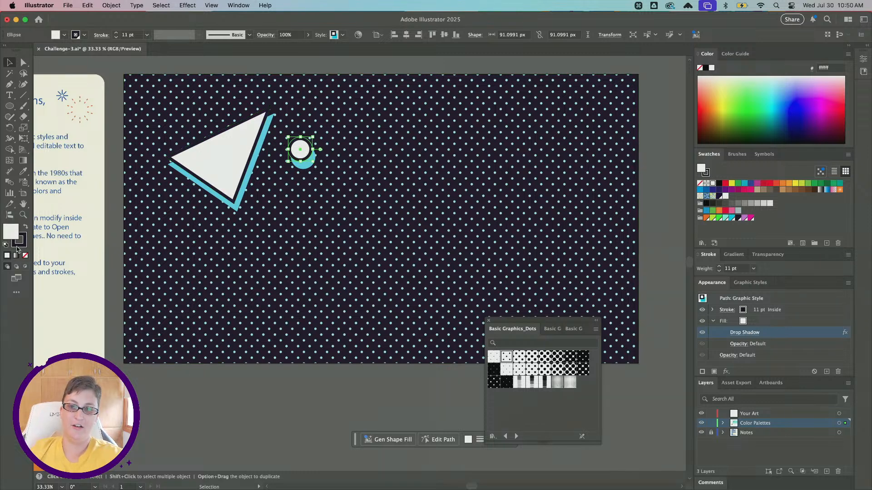
left_click(711, 218)
scroll(343, 164, "up", 1)
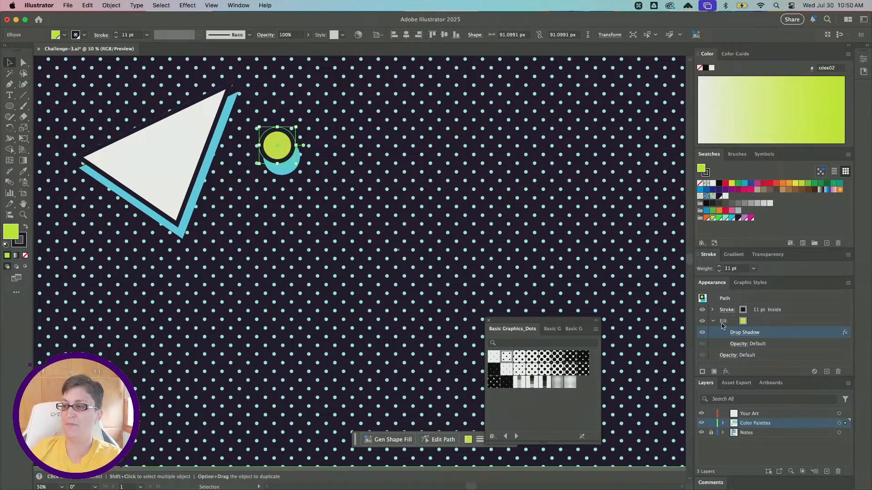
- Try recoloring the circle's drop shadow with the green swatch R=14 G=242 B=6, and undo the recoloring
left_click(741, 333)
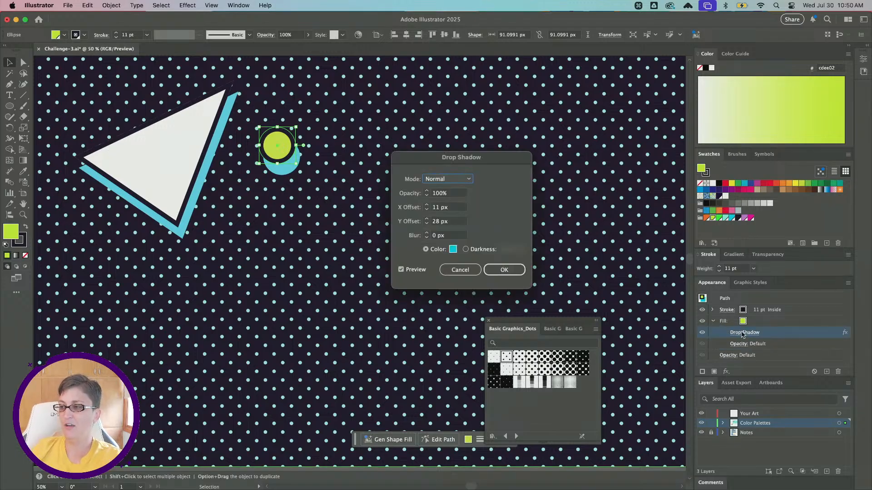
left_click(453, 249)
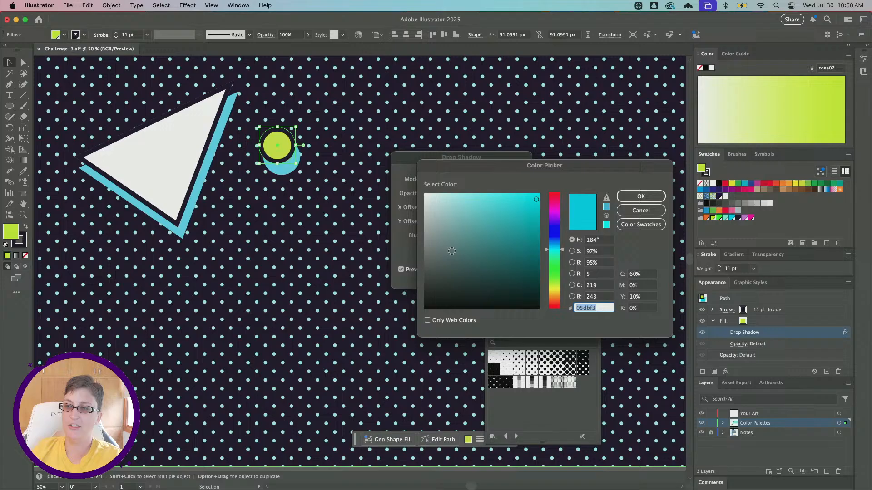
left_click(619, 224)
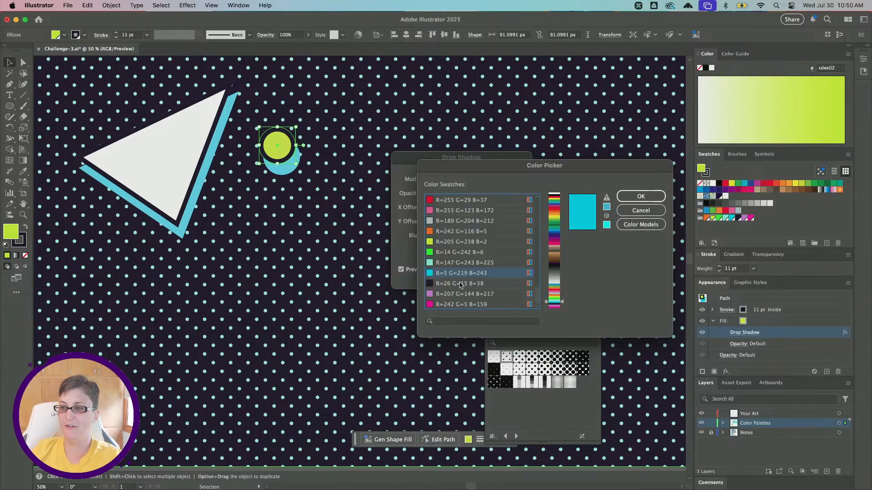
left_click(462, 253)
left_click(638, 196)
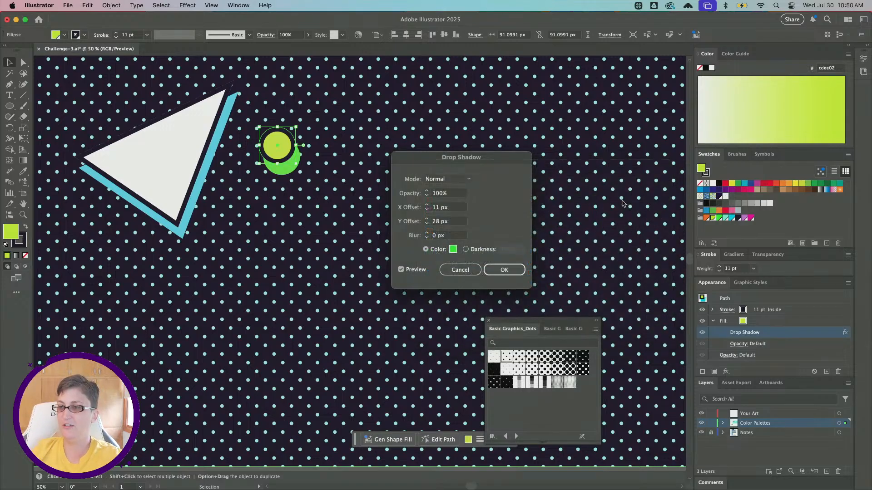
key("Return")
scroll(344, 242, "down", 1, "alt")
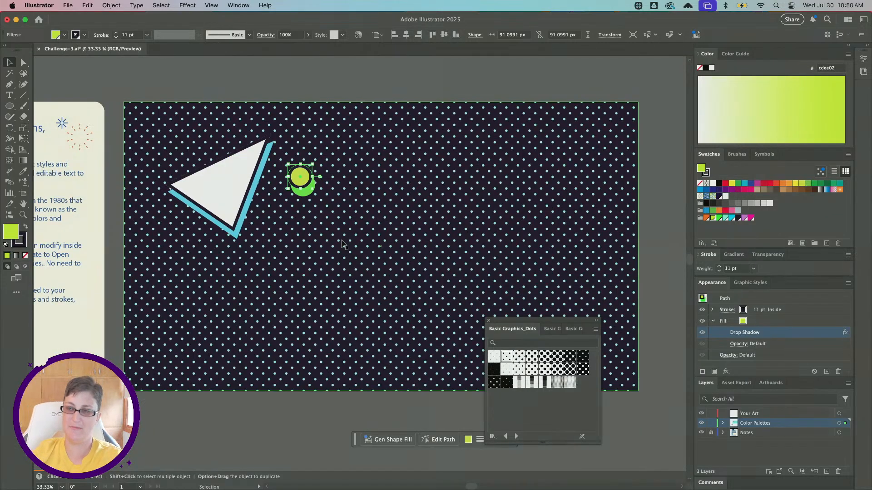
key("super+z")
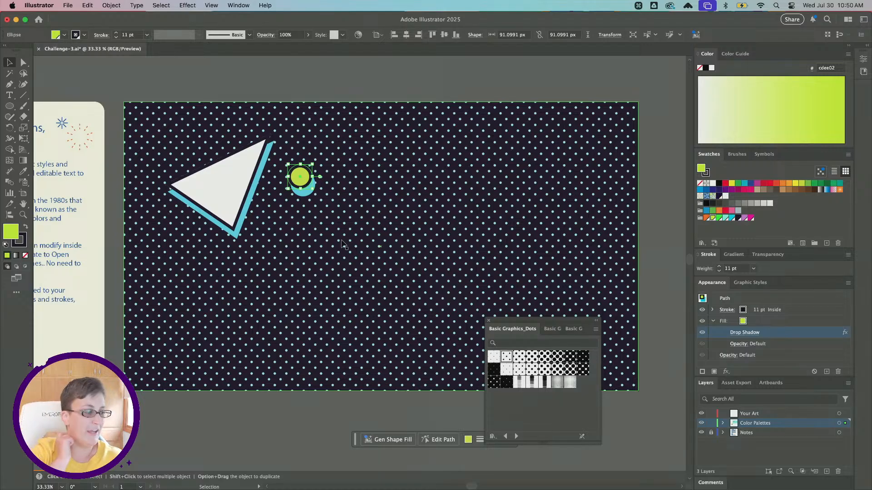
- Add a large Lorem ipsum placeholder text above the artboard and set its font to BN Church Neg Goth Super Bold
left_click(8, 96)
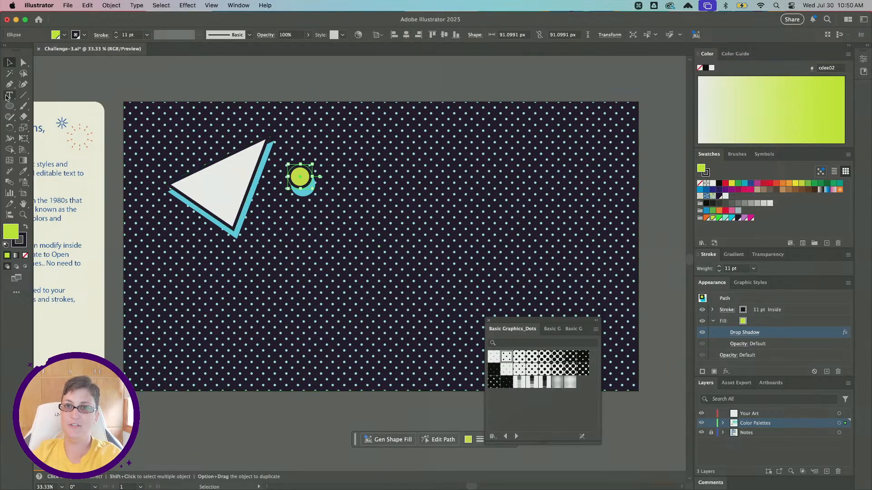
scroll(131, 121, "up", 2)
scroll(131, 120, "right", 2)
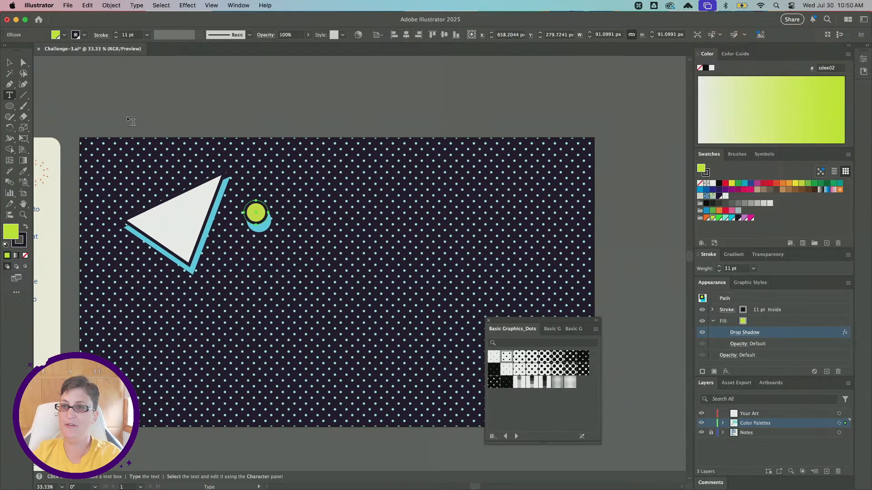
left_click(228, 102)
key("Escape")
left_click_drag(244, 104, 452, 171)
left_click(388, 37)
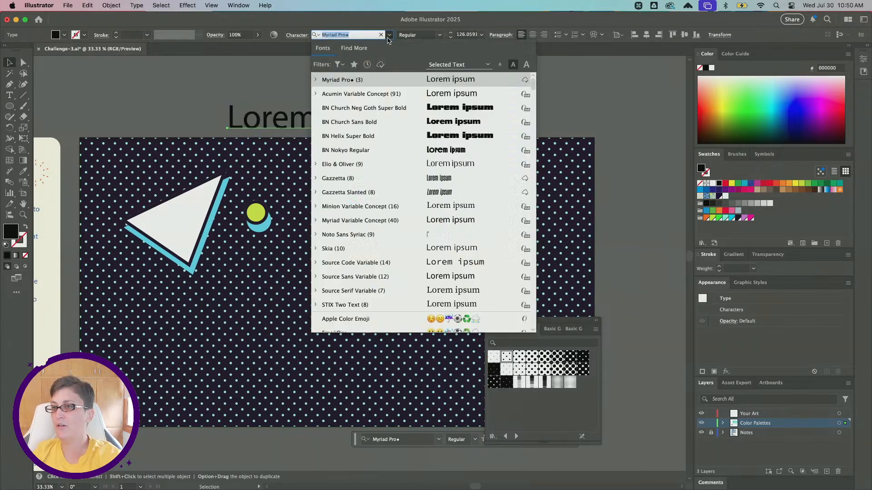
left_click(364, 107)
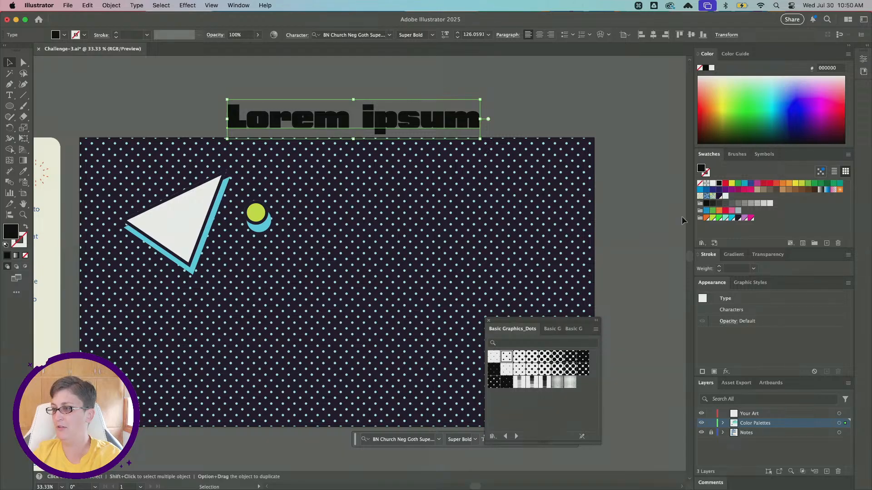
- Apply the saved cyan-shadow graphic style to the Lorem ipsum text and inspect the styled letters up close
left_click(750, 283)
left_click(808, 300)
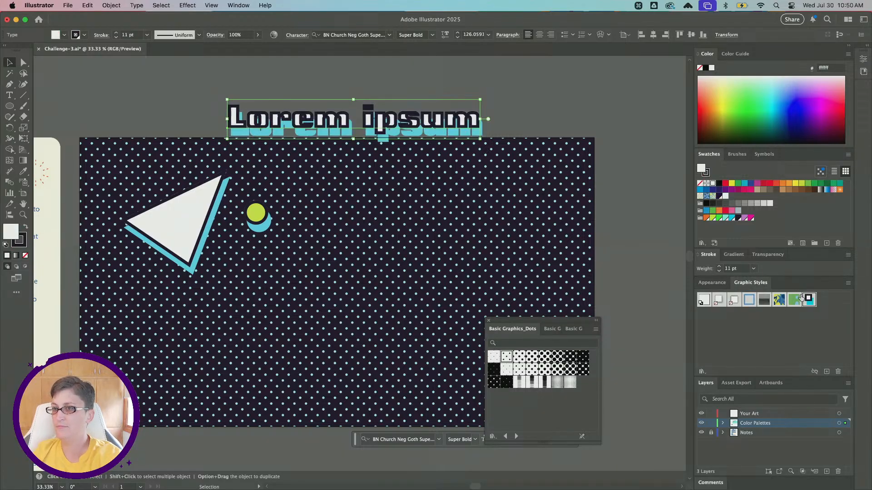
key("super+equal")
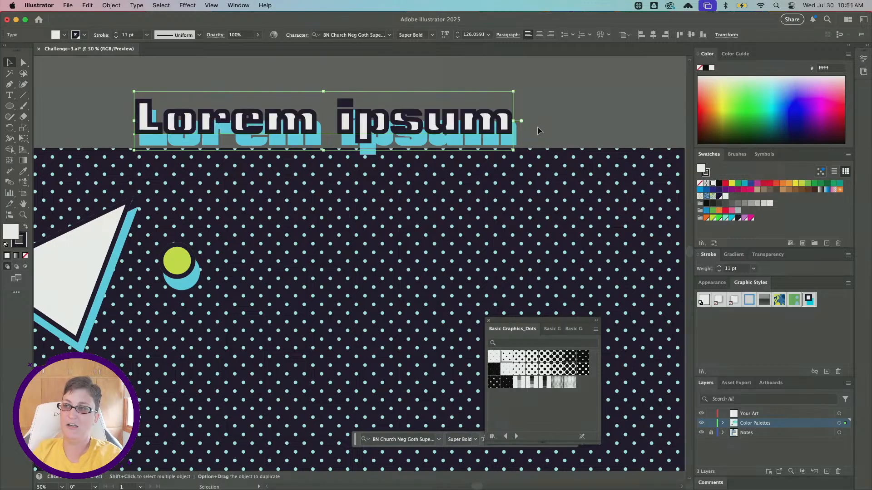
left_click(537, 127)
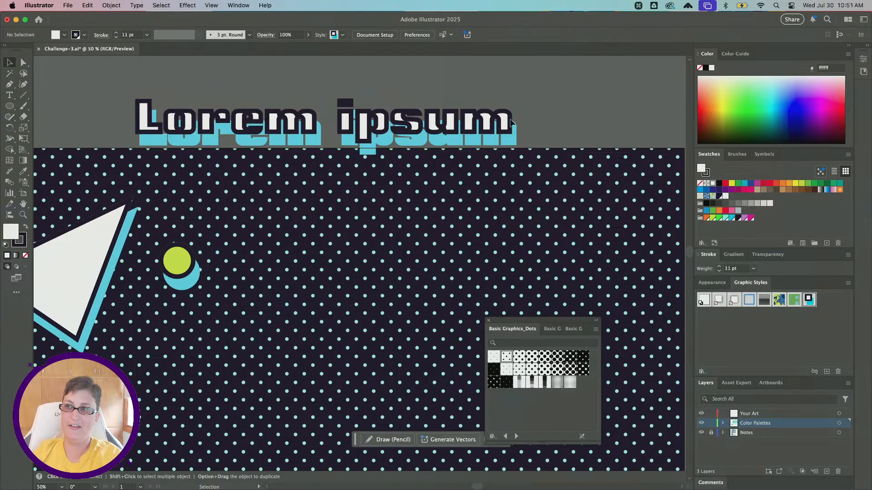
- Delete the styled Lorem ipsum text above the artboard
left_click(476, 125)
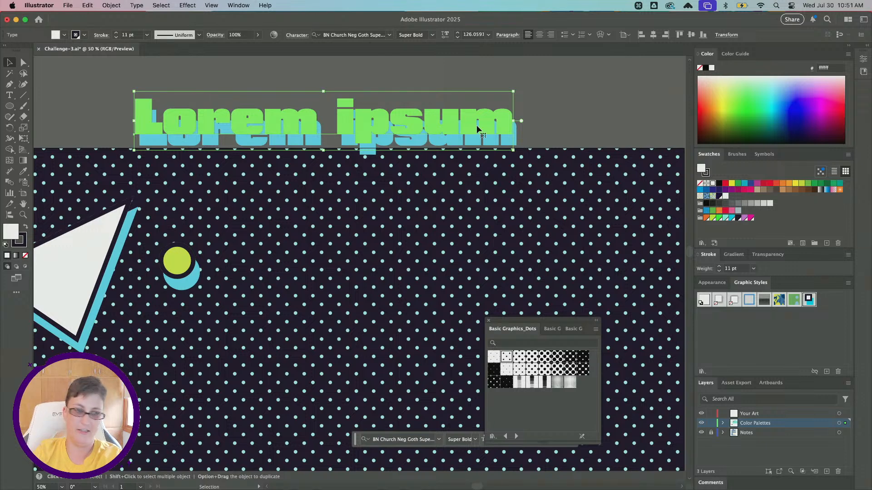
key("Delete")
scroll(292, 263, "down", 1)
scroll(292, 264, "down", 4)
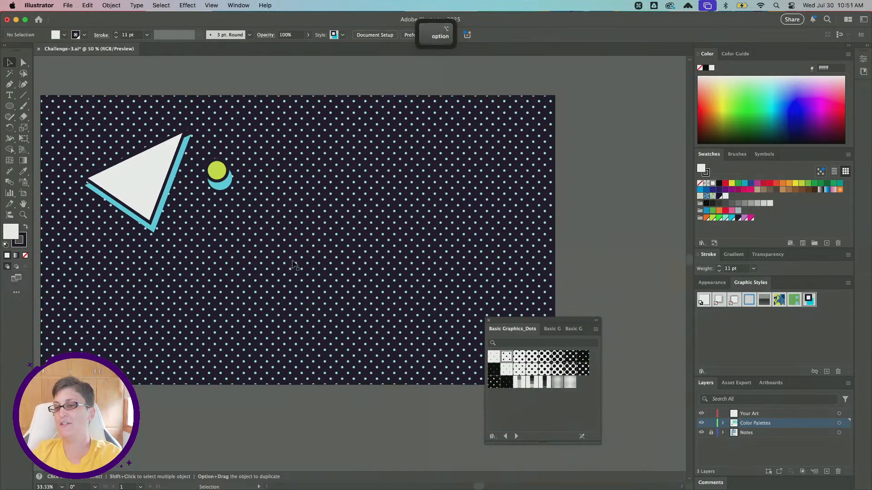
- Select the triangle and the lime circle and move them together toward the artboard's upper-left corner
scroll(292, 264, "left", 4)
scroll(294, 265, "up", 3)
left_click(277, 261)
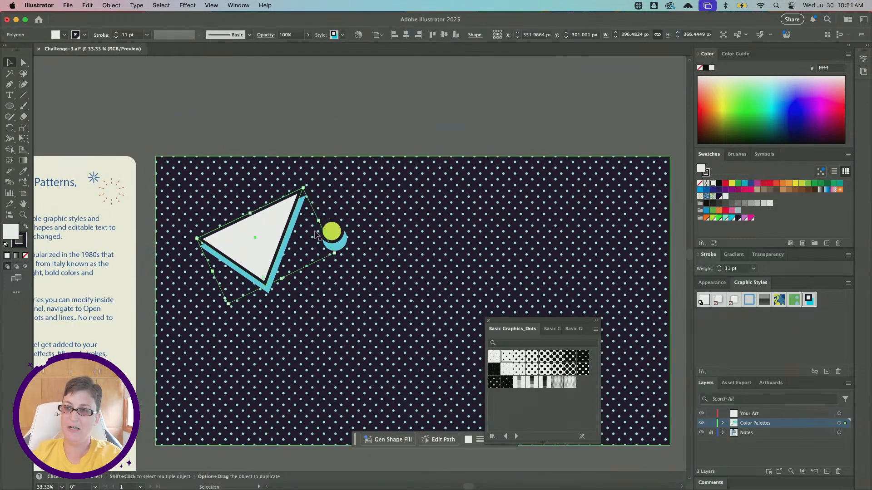
left_click(340, 238, "shift")
left_click_drag(341, 238, 308, 219)
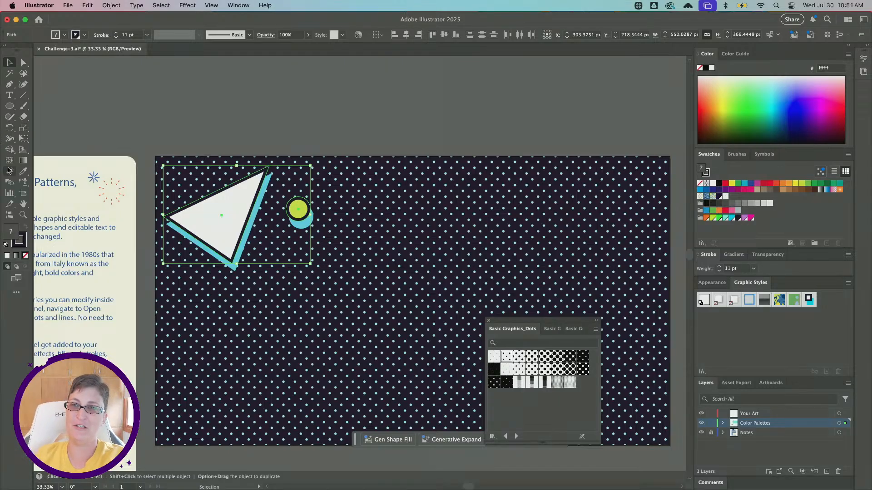
- Turn the selected triangle and circle into a grid repeat
left_click(101, 5)
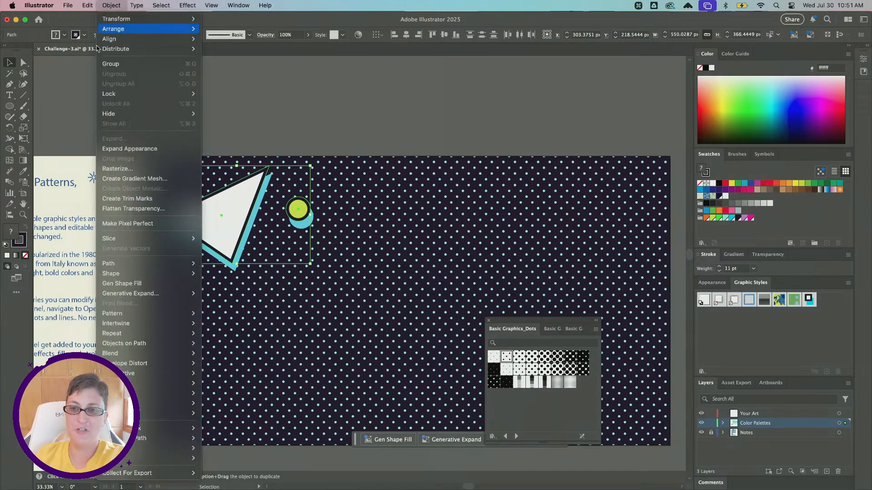
mouse_move(134, 318)
mouse_move(138, 339)
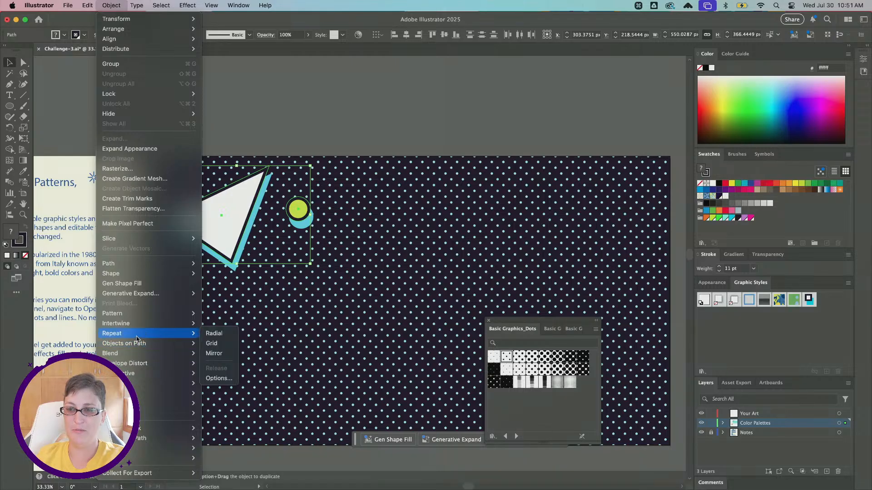
left_click(213, 344)
- Resize the grid repeat to about 1911 by 1062 px so it extends to the artboard's bottom and right edges
key("super+minus")
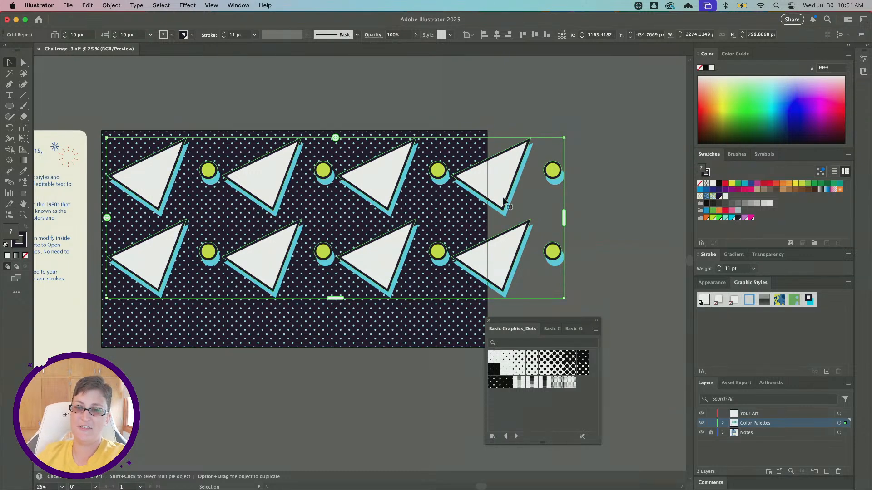
scroll(533, 187, "down", 2)
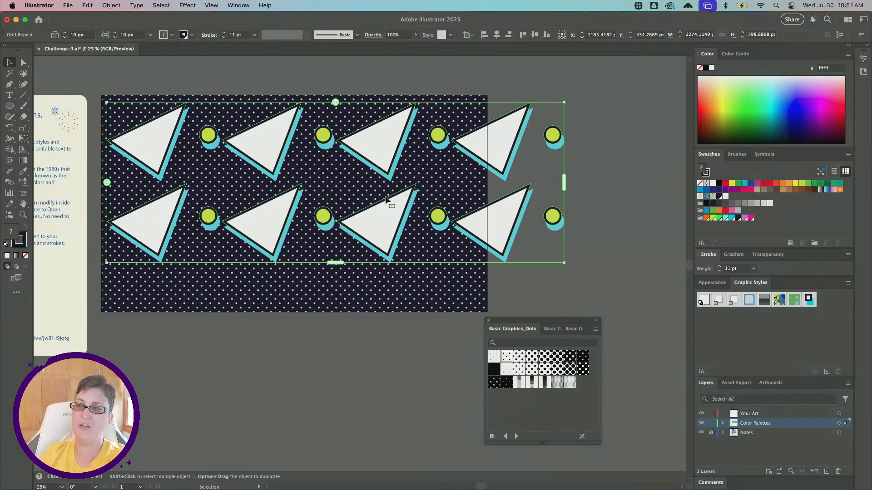
left_click_drag(336, 262, 339, 317)
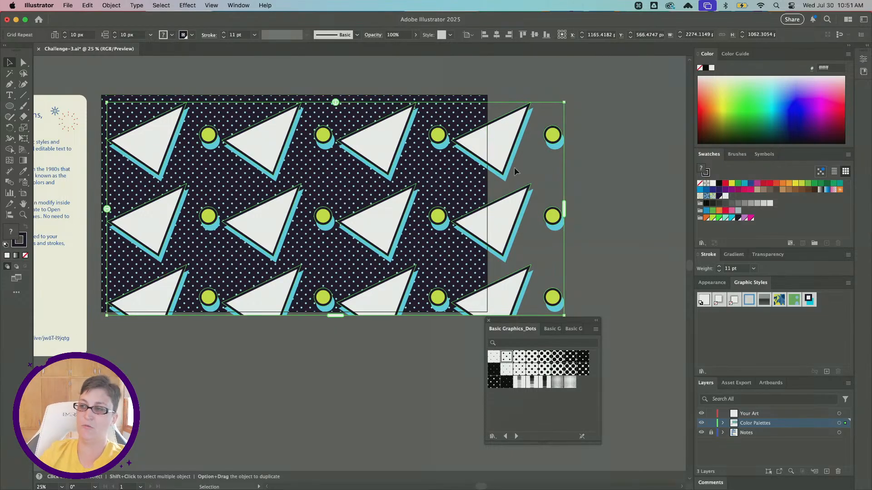
left_click_drag(563, 209, 491, 211)
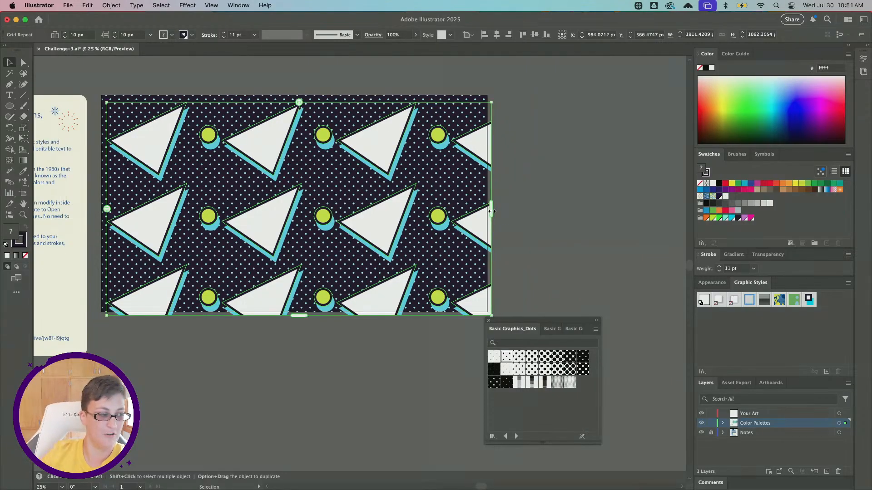
- Widen the grid repeat's spacing to about 103 px horizontally and about 135 px vertically
scroll(375, 132, "left", 5)
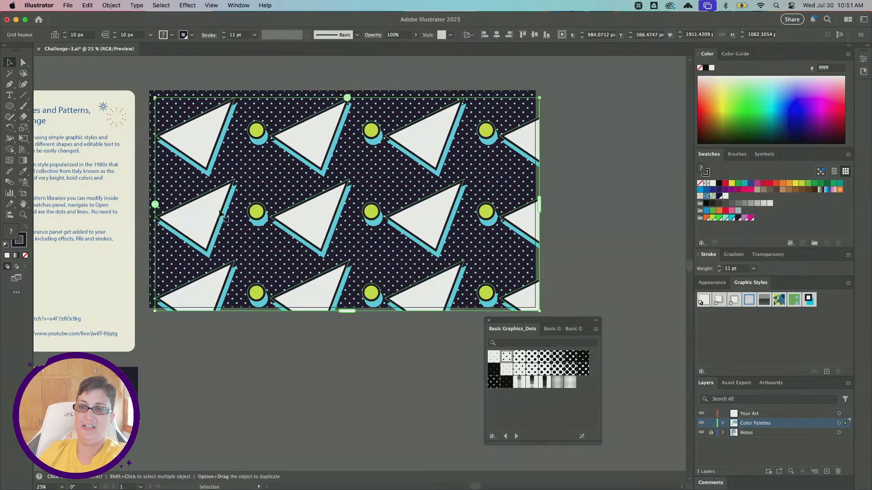
scroll(330, 121, "up", 3)
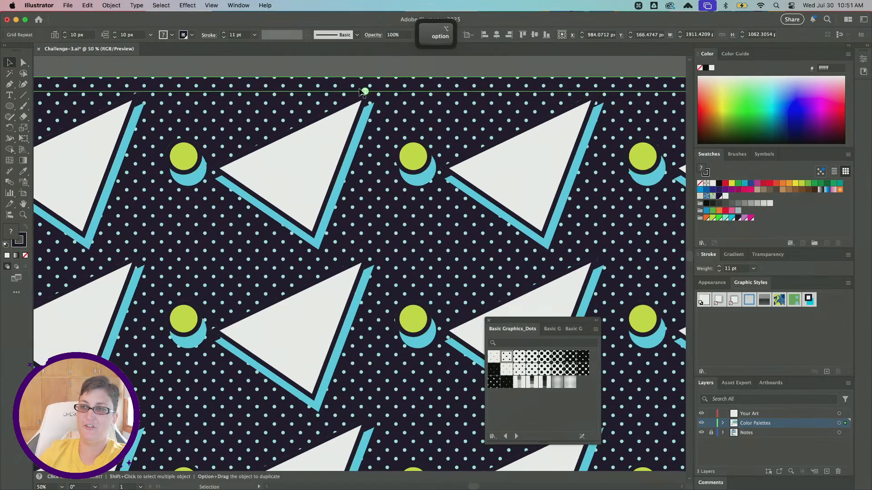
scroll(361, 93, "down", 1)
left_click(359, 99)
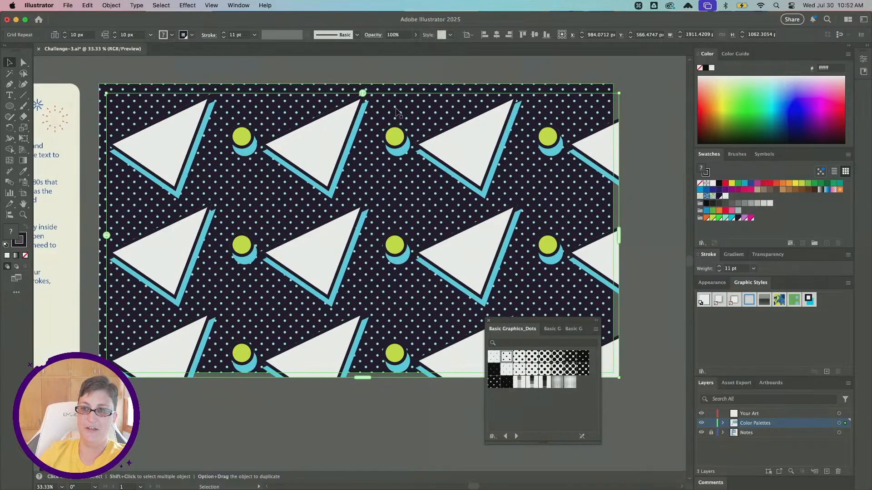
left_click_drag(362, 93, 389, 92)
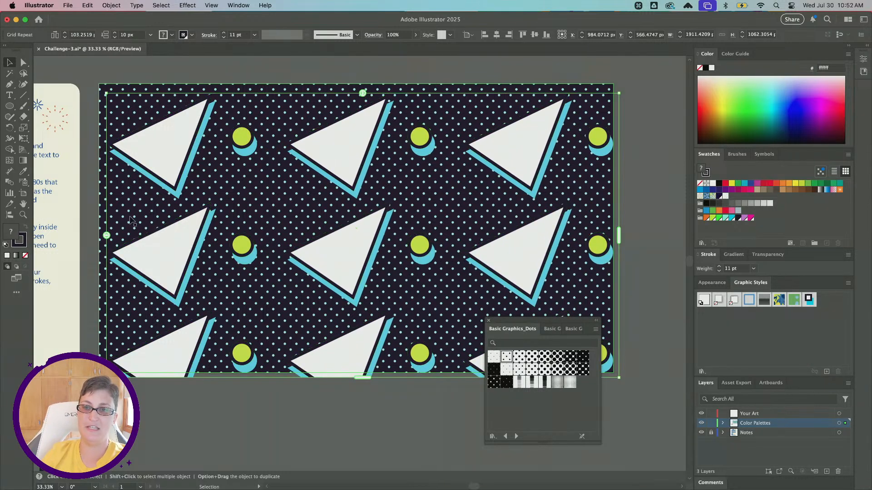
left_click_drag(105, 237, 117, 258)
key("super+minus")
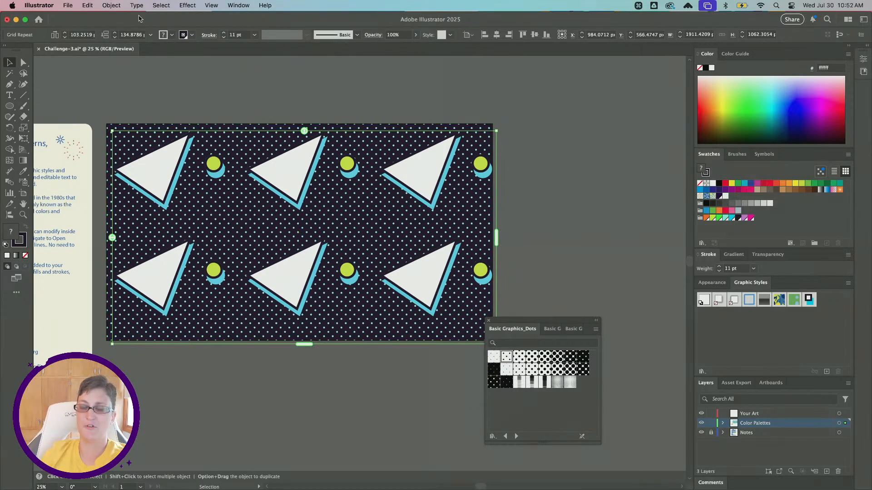
- Open the grid repeat's options, compare the grid types and choose the brick-by-column arrangement
left_click(120, 5)
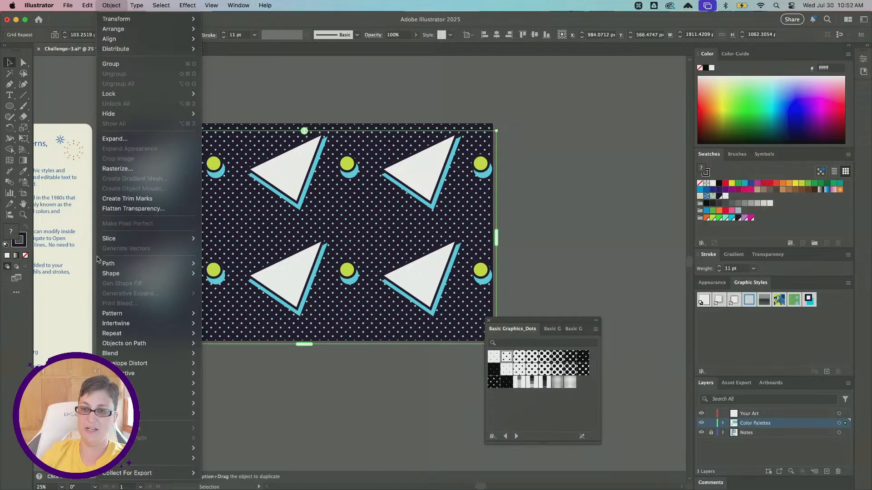
mouse_move(136, 334)
left_click(214, 379)
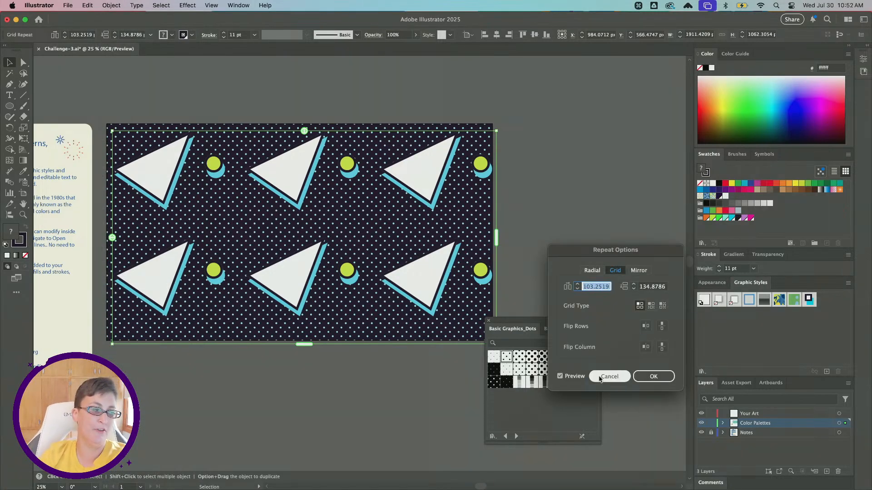
left_click(651, 307)
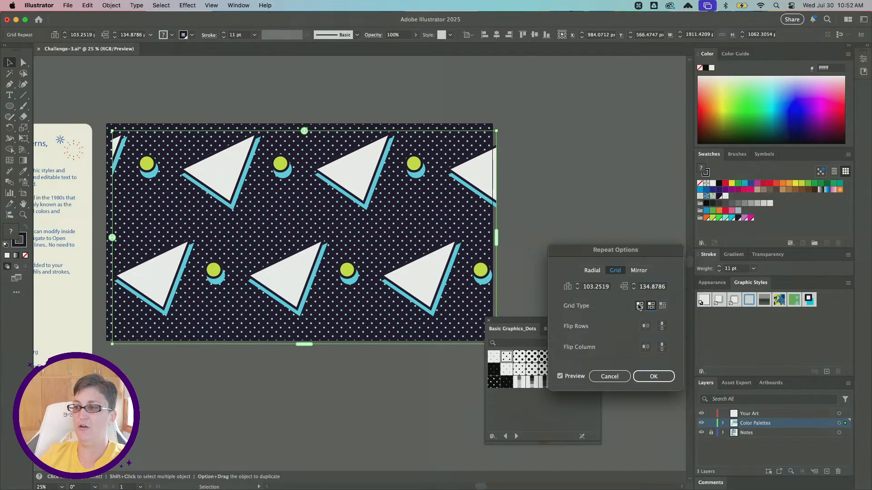
left_click(640, 306)
left_click(663, 306)
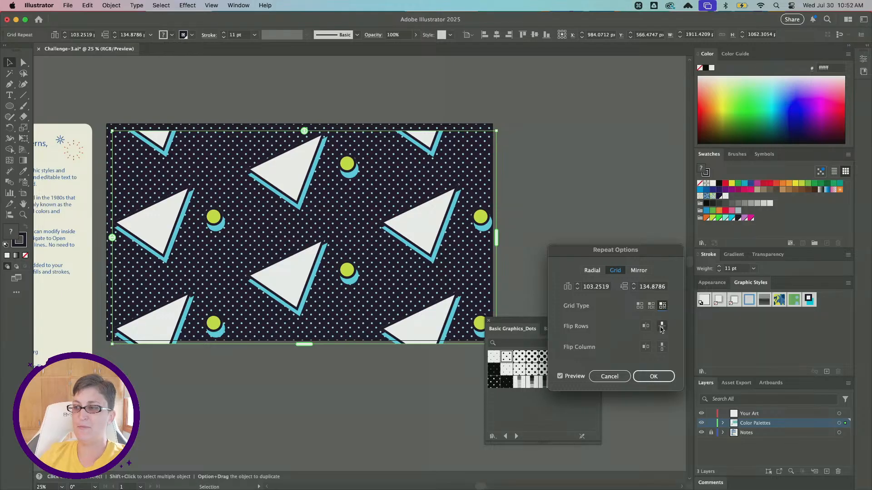
- Try flipping the repeat's rows vertically, then horizontally, turning each flip back off
left_click(661, 326)
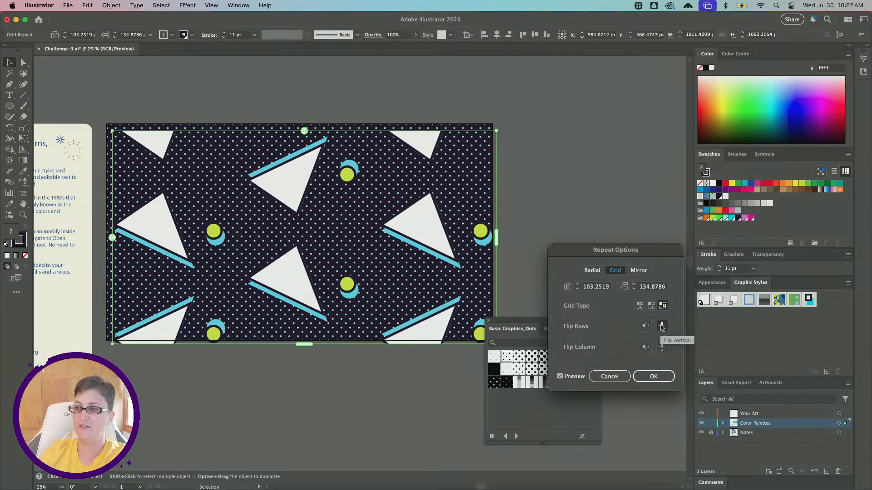
left_click(661, 327)
left_click(645, 326)
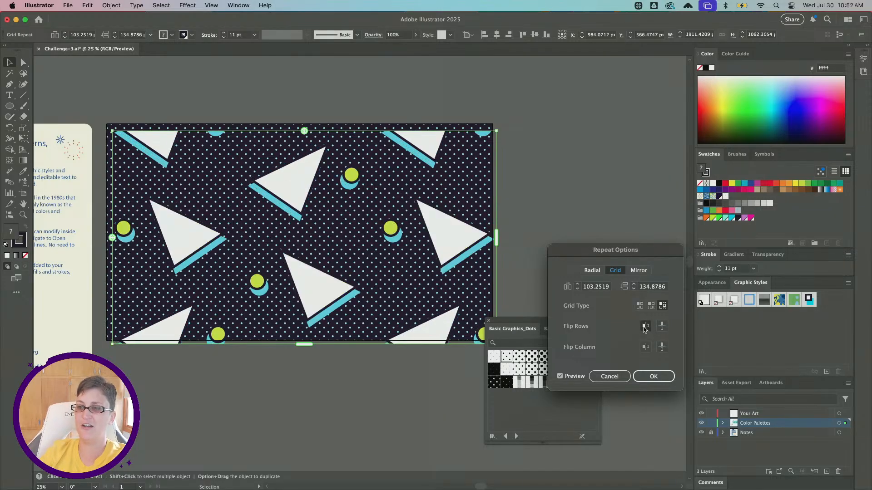
left_click(645, 326)
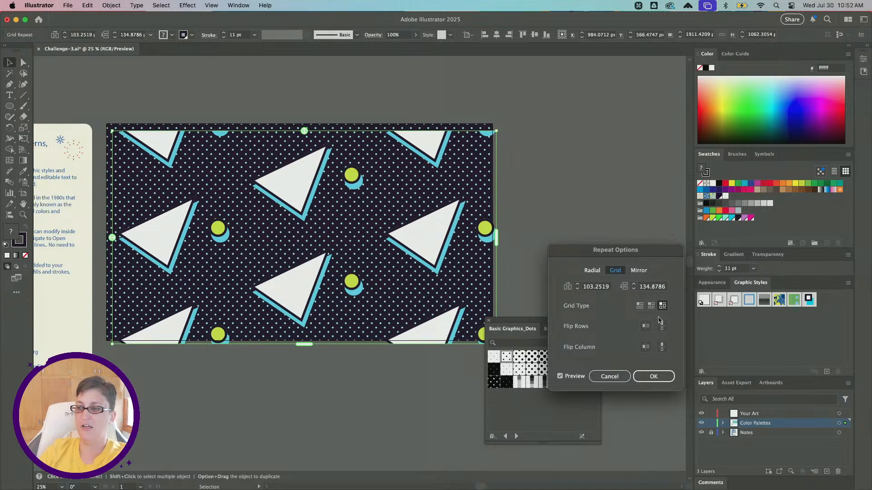
- Compare the plain grid and brick-by-row types again, then apply brick by column to the repeat
left_click(640, 306)
left_click(651, 306)
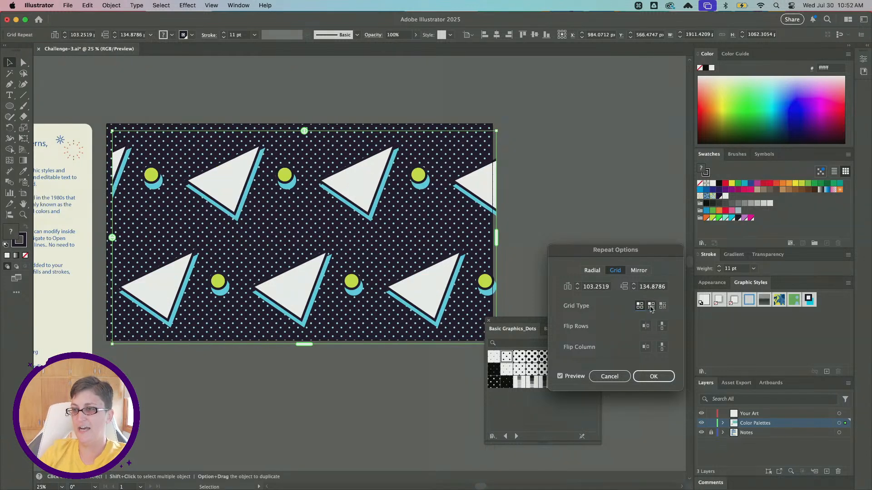
left_click(663, 306)
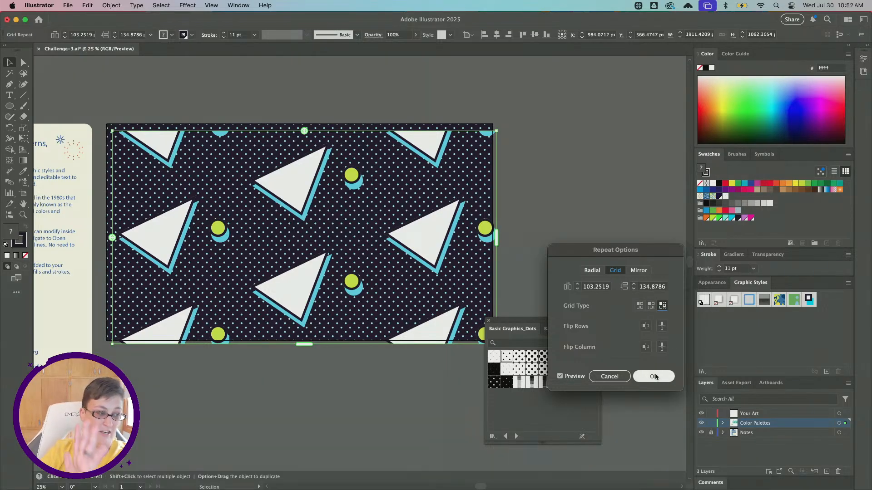
left_click(655, 377)
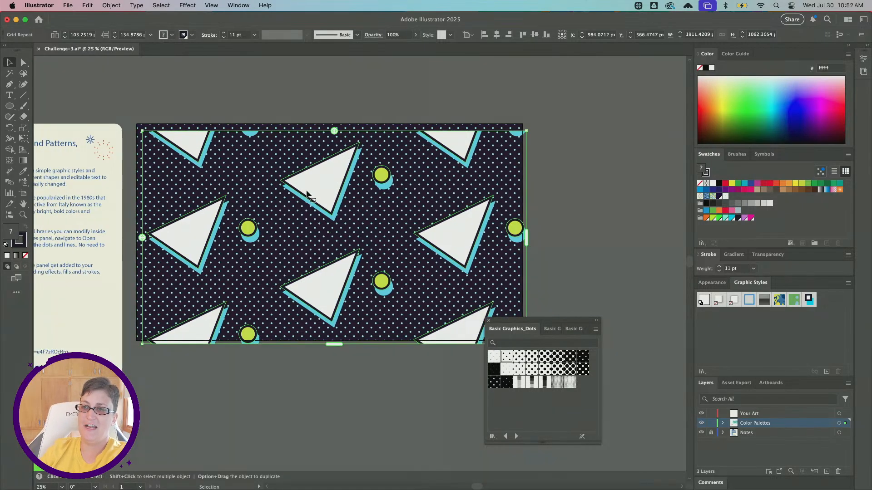
- Align the grid repeat with the artboard's upper-left corner, resize it to about 1893 by 1093 px, and deselect it
scroll(317, 194, "up", 1)
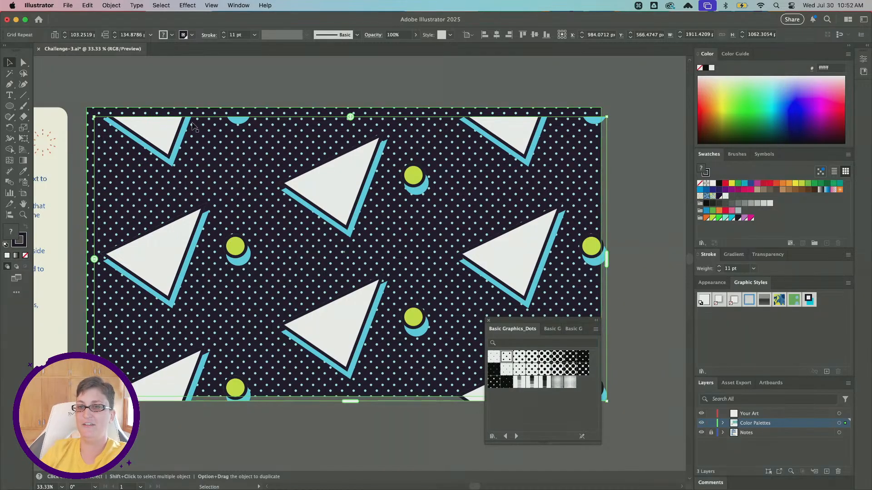
left_click_drag(307, 186, 297, 177)
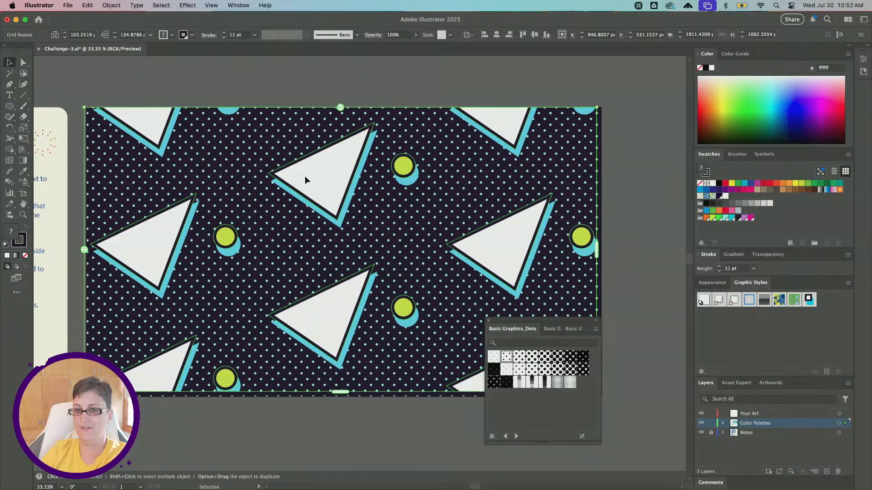
scroll(311, 187, "down", 3)
scroll(310, 186, "right", 4)
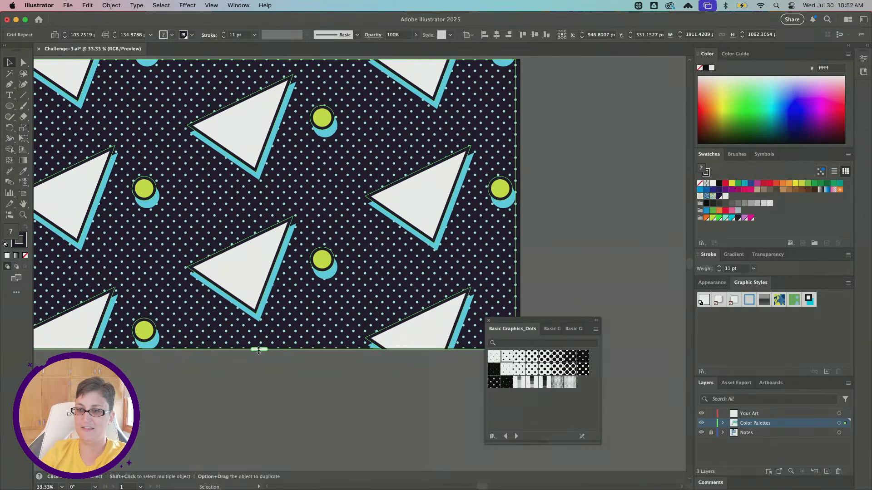
left_click_drag(259, 350, 259, 353)
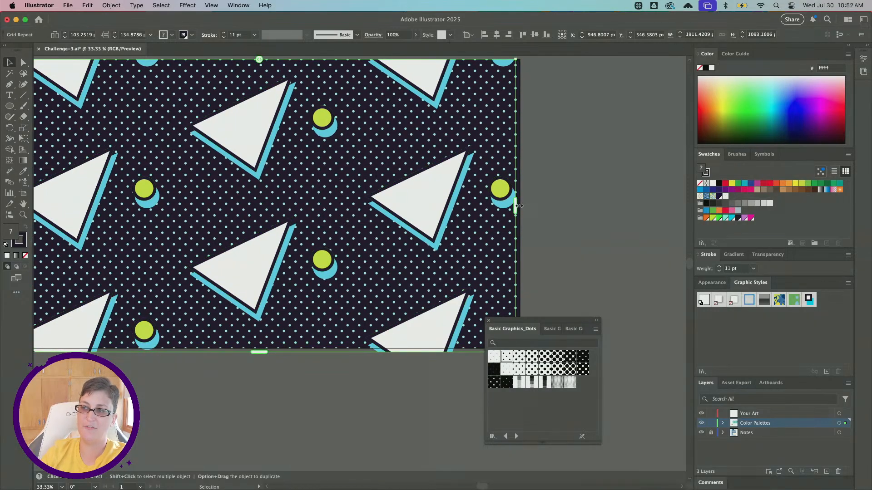
mouse_move(519, 205)
left_mouse_down()
mouse_move(527, 205)
mouse_move(509, 208)
left_mouse_up()
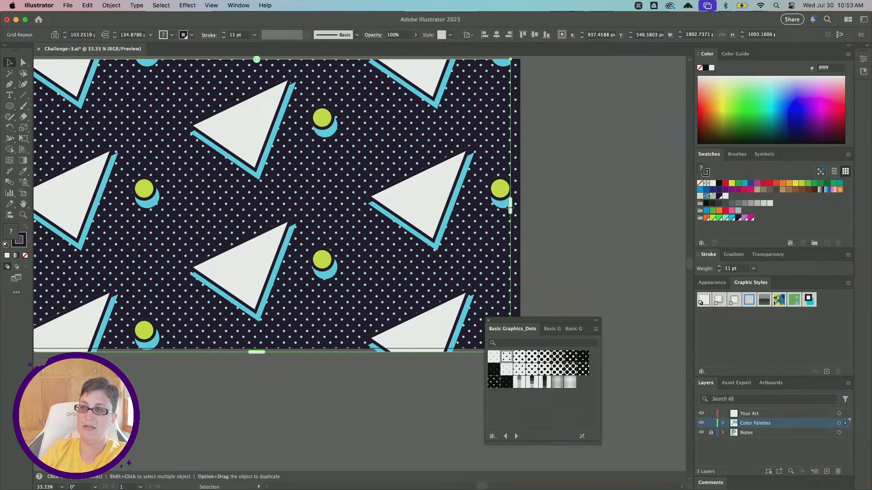
key("super+minus")
left_click(585, 221)
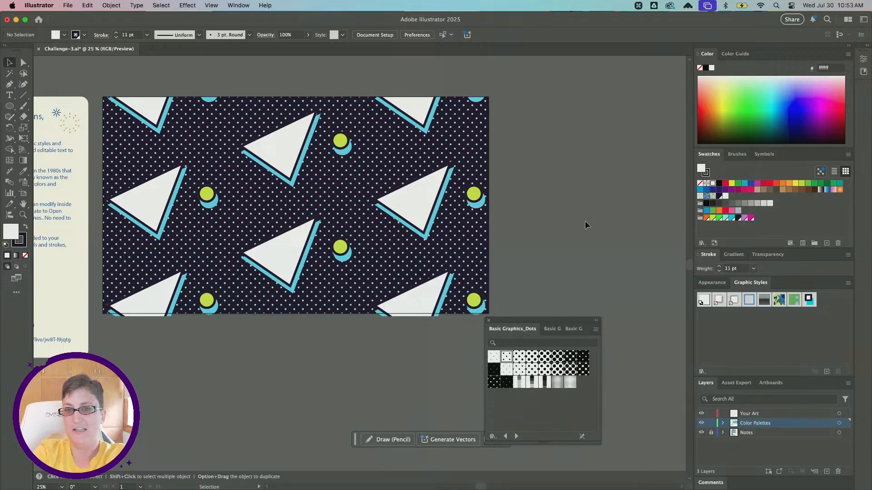
- Draw a rectangle about 461 by 235 px between the upper-left triangles and remove its stroke
scroll(336, 114, "left", 5)
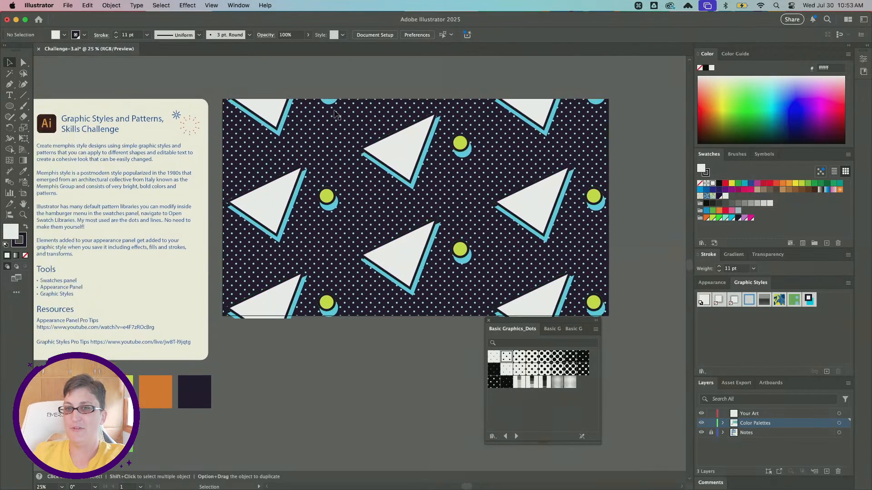
scroll(336, 115, "left", 1)
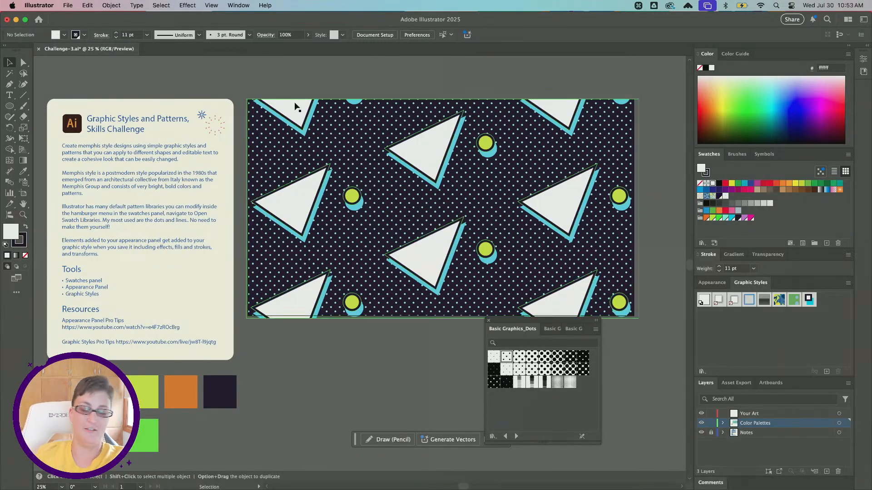
scroll(323, 131, "up", 1)
scroll(323, 131, "right", 6)
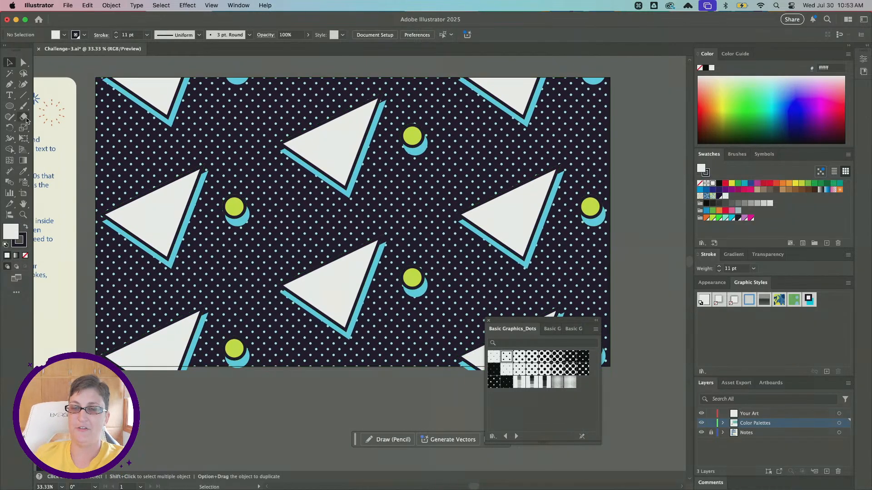
left_click(10, 107)
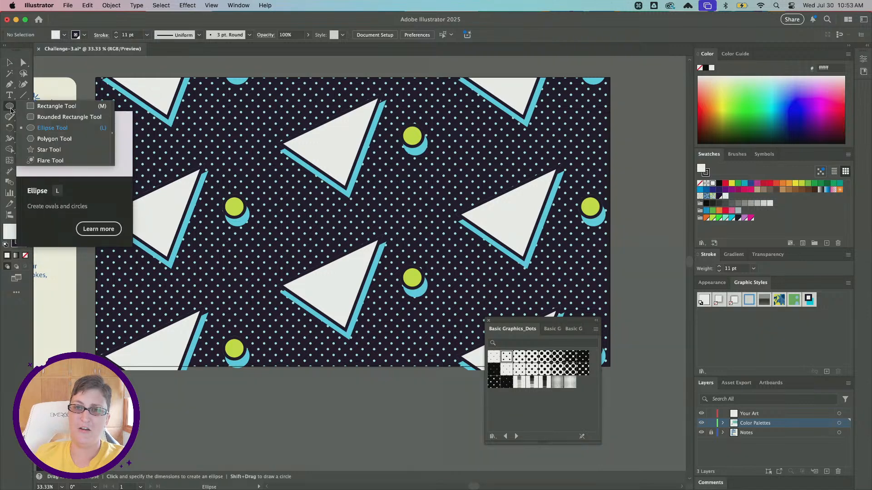
left_click(49, 107)
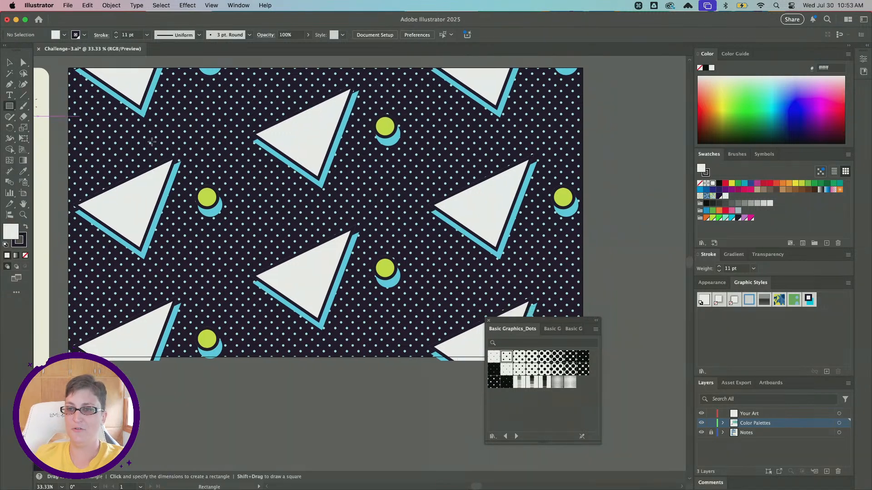
scroll(150, 142, "right", 2)
left_click_drag(156, 116, 279, 178)
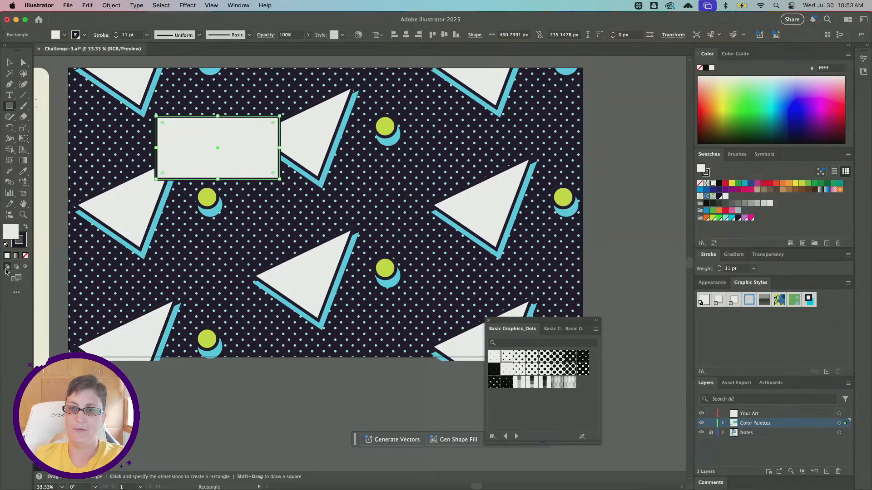
left_click(16, 248)
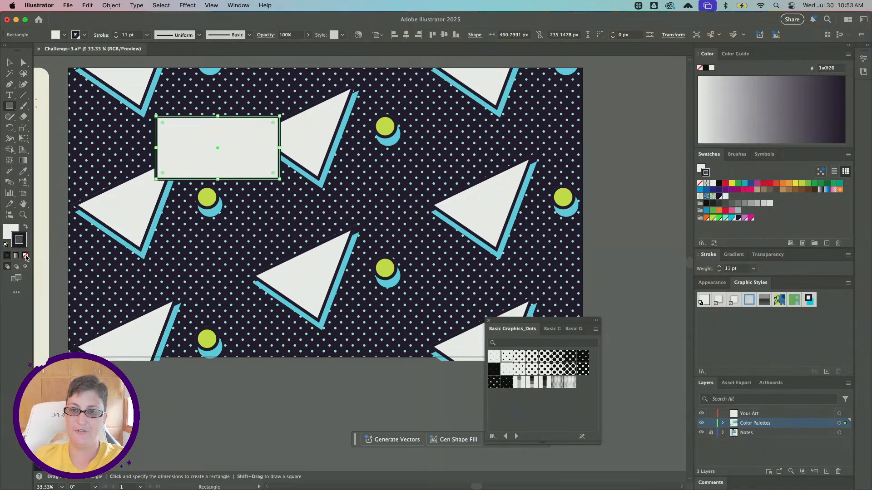
left_click(25, 255)
- Fill the rectangle with the 10 lpi 20% line pattern from the Basic Graphics_Lines library
left_click(6, 233)
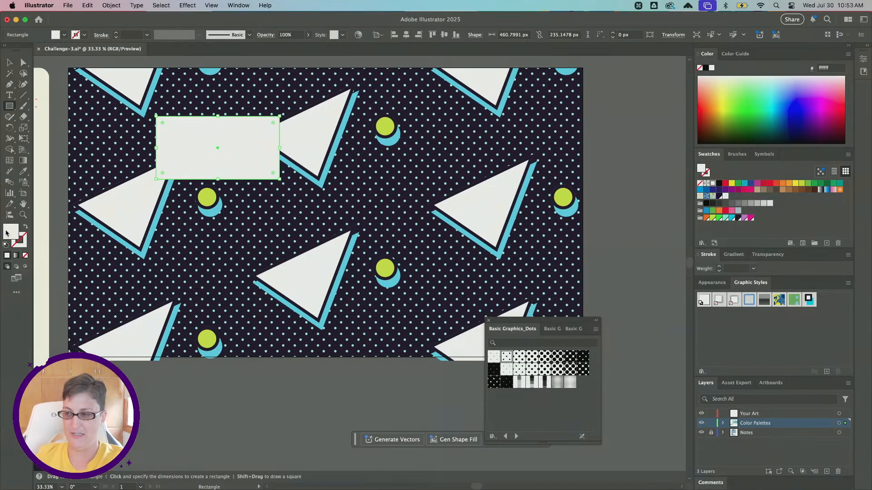
left_click(552, 329)
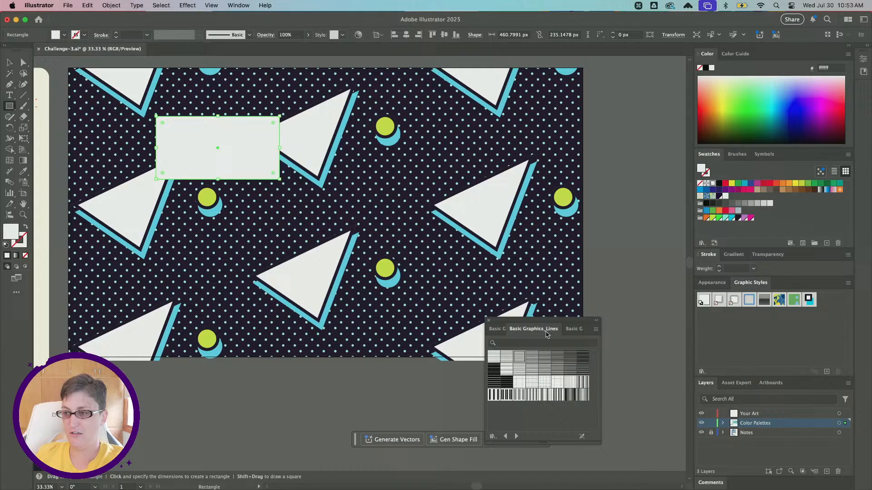
left_click(507, 357)
scroll(205, 164, "up", 2, "alt")
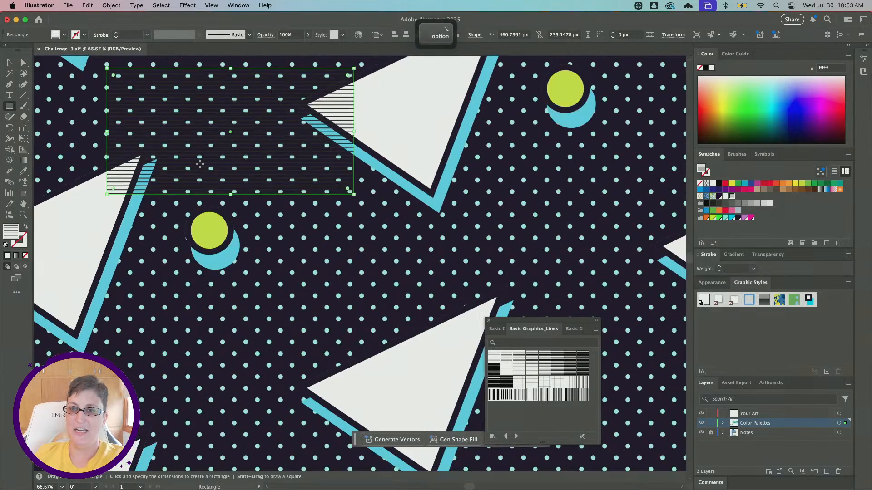
scroll(146, 170, "down", 1, "alt")
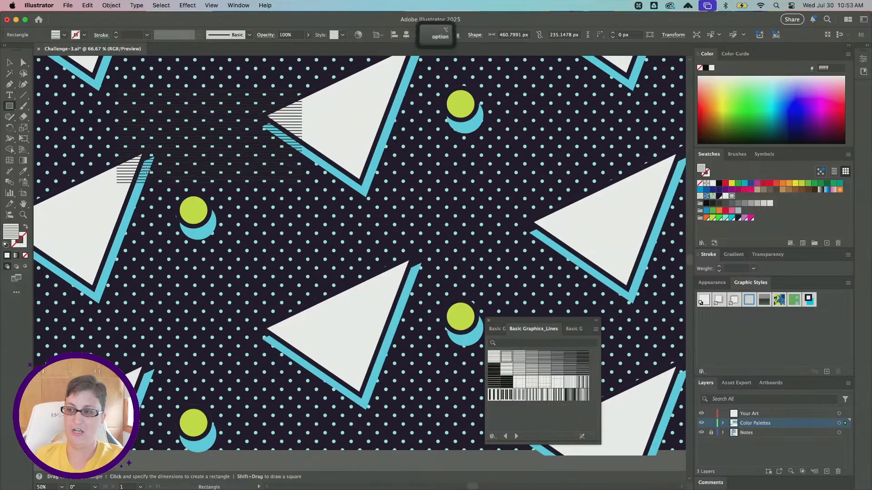
scroll(143, 170, "left", 2)
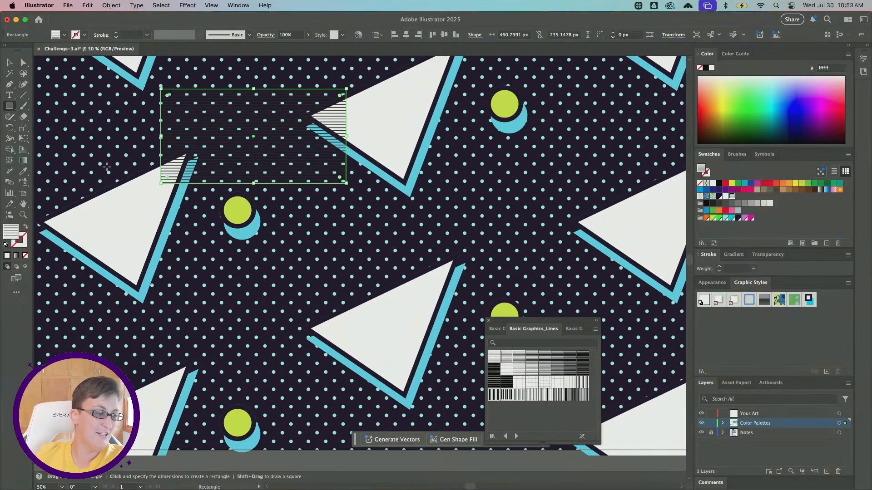
- Open the 10 lpi 20% pattern swatch for editing and set the stroke of all its lines to purple (#cf90d9)
double_click(732, 196)
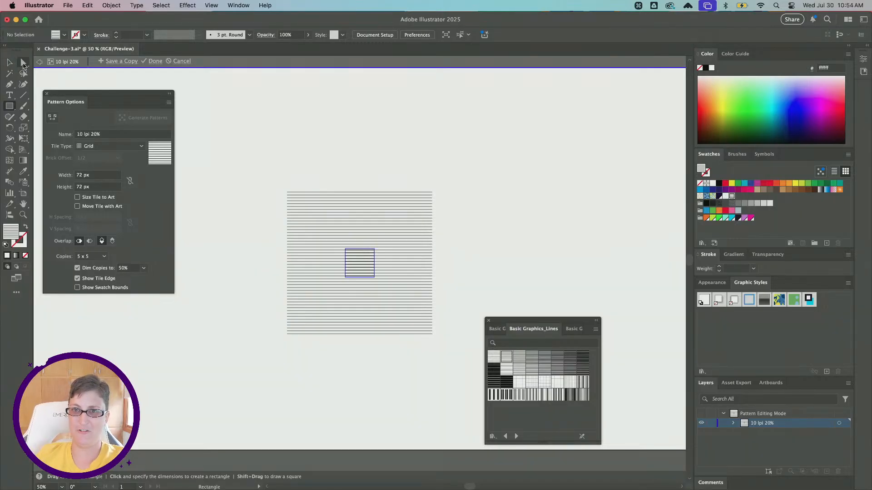
key("v")
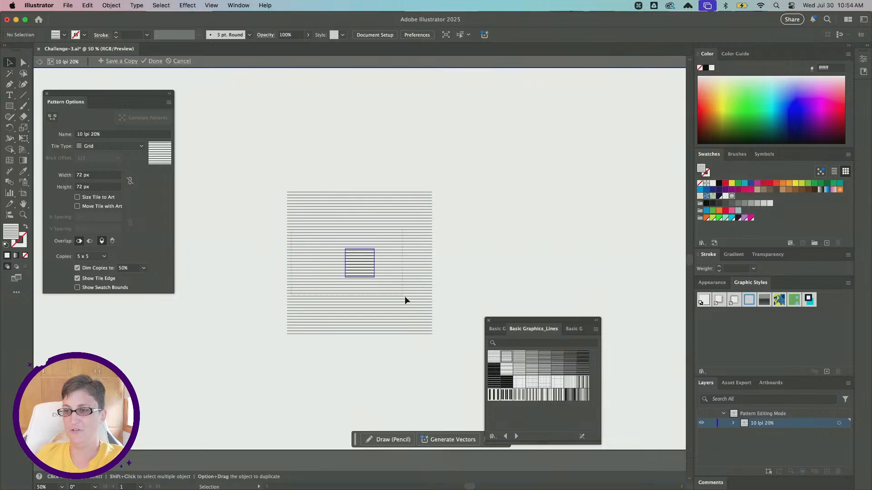
key("super+a")
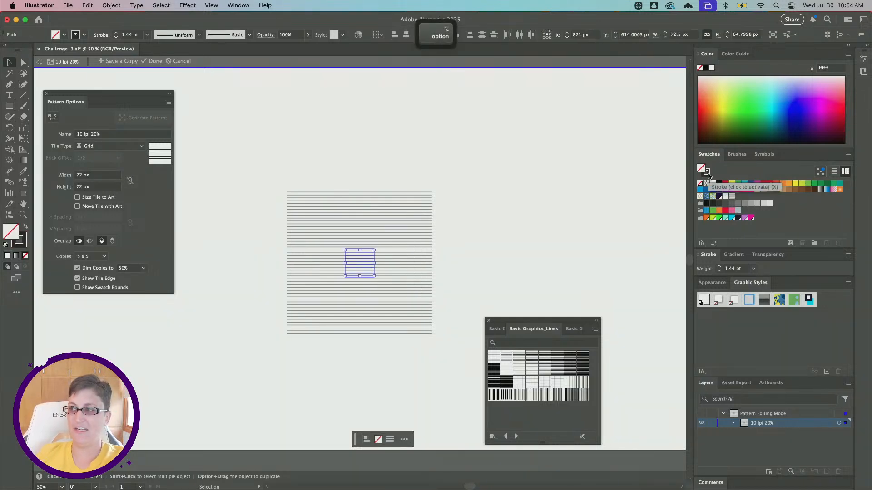
left_click(706, 173)
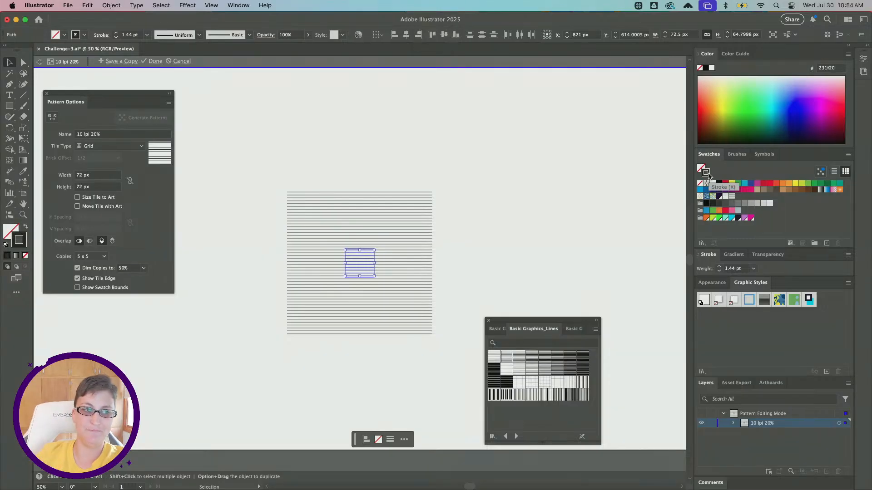
left_click(745, 218)
scroll(367, 276, "up", 5)
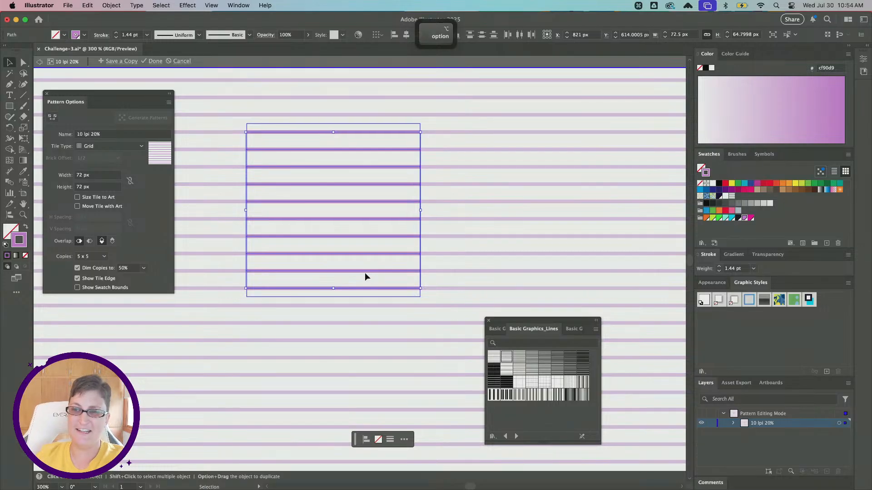
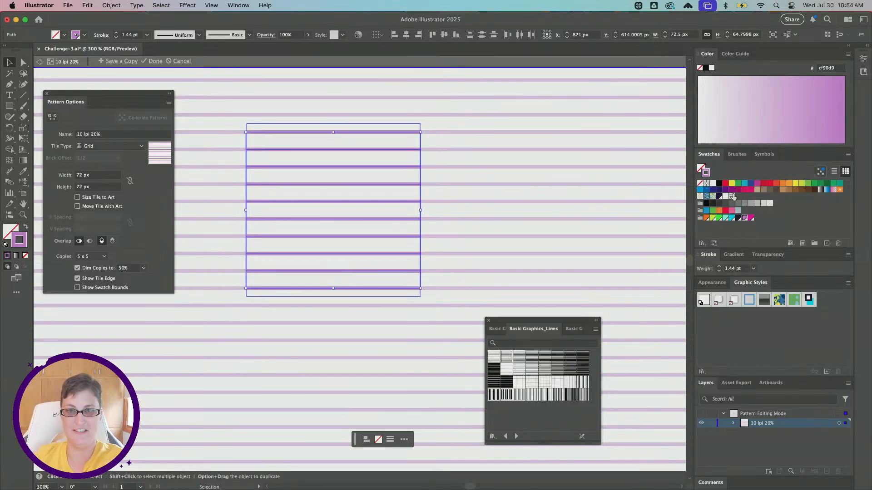
- Finish editing the 10 lpi 20% pattern swatch, keeping its recolored lines, and return to the artwork
left_click(151, 65)
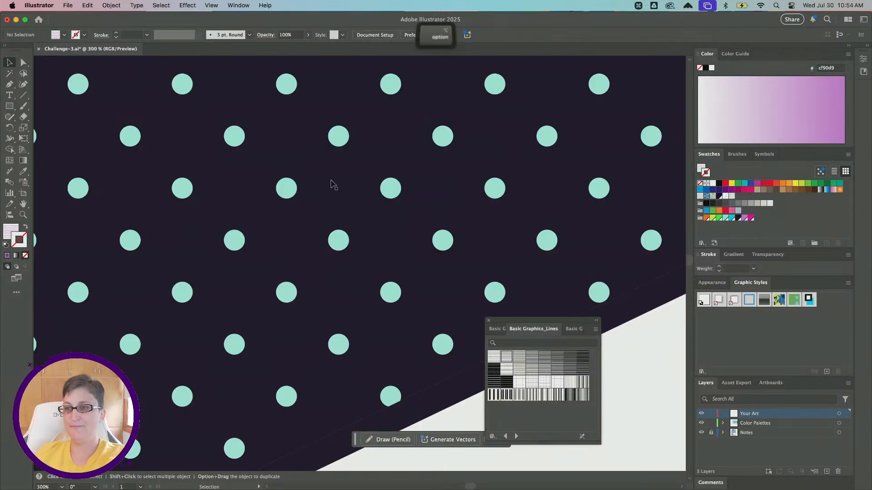
scroll(332, 184, "down", 5)
scroll(332, 184, "up", 2)
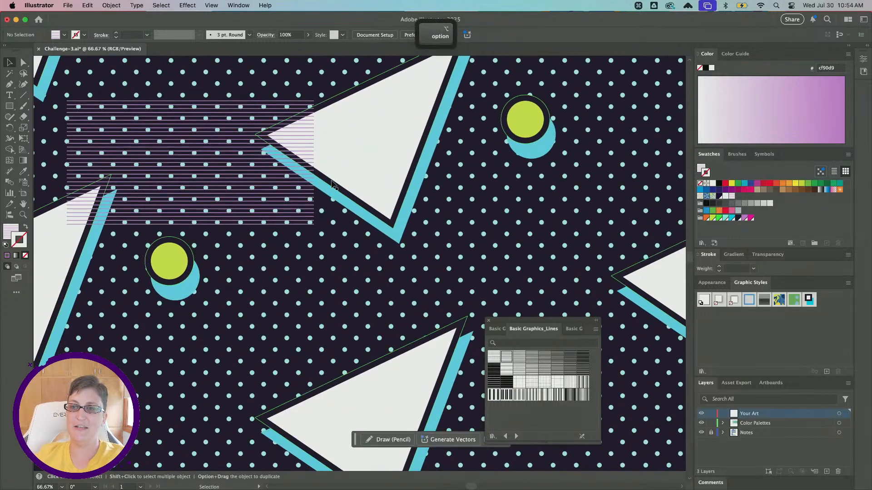
- Draw two more rectangles with the same line pattern: one beside the lower-middle triangle, one about 171 by 422 px over the right triangle
left_click(195, 159)
scroll(257, 180, "down", 2)
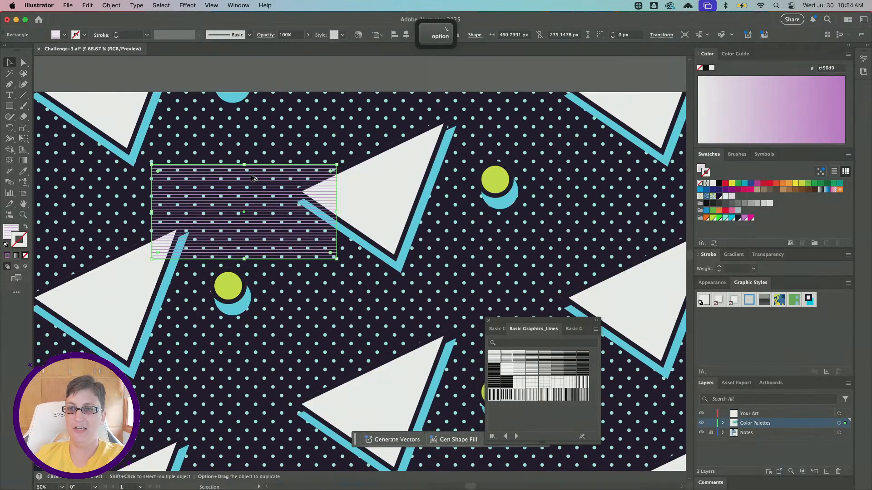
key("m")
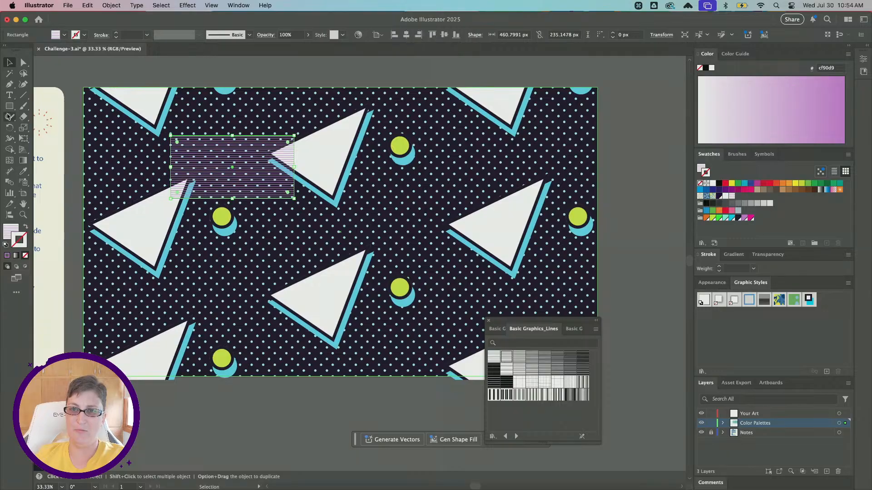
scroll(252, 271, "right", 5)
mouse_move(269, 253)
left_mouse_down()
mouse_move(299, 272)
mouse_move(333, 332)
left_mouse_up()
left_click_drag(382, 146, 428, 258)
key("v")
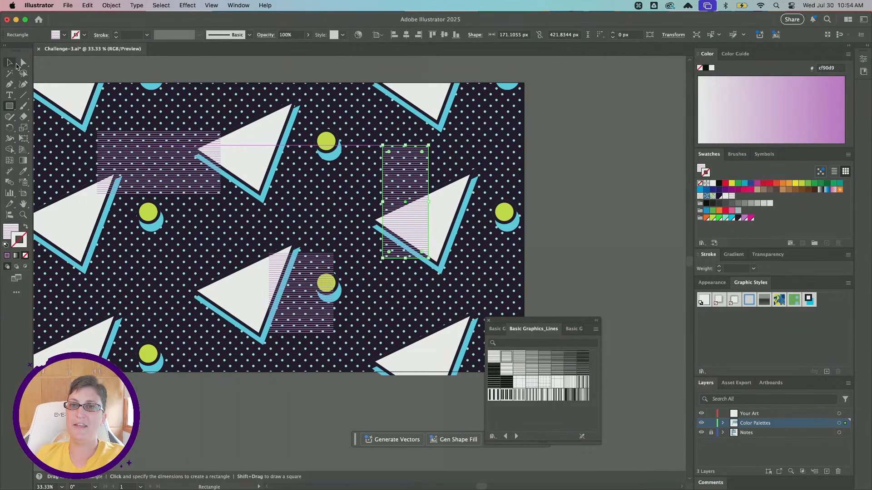
- Select all three line-patterned rectangles and set up a Scale transformation that affects only their patterns, with Transform Objects off
left_click(160, 165, "shift")
left_click(284, 325, "shift")
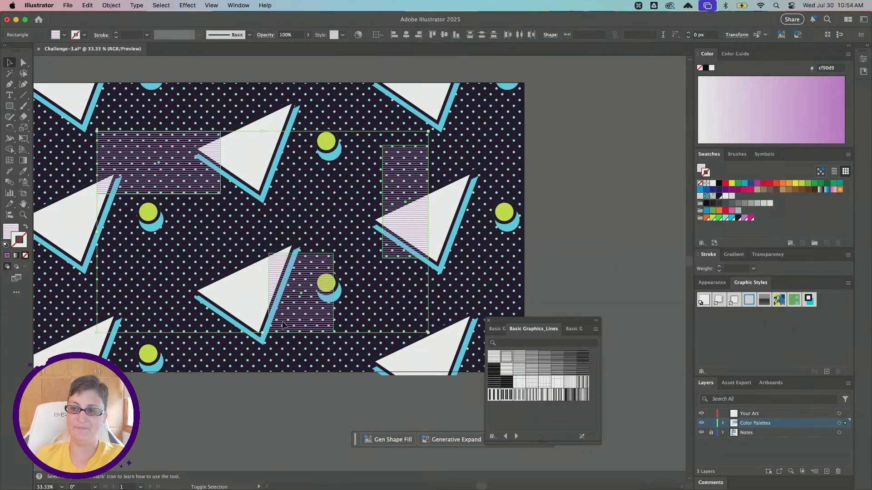
scroll(268, 241, "left", 2)
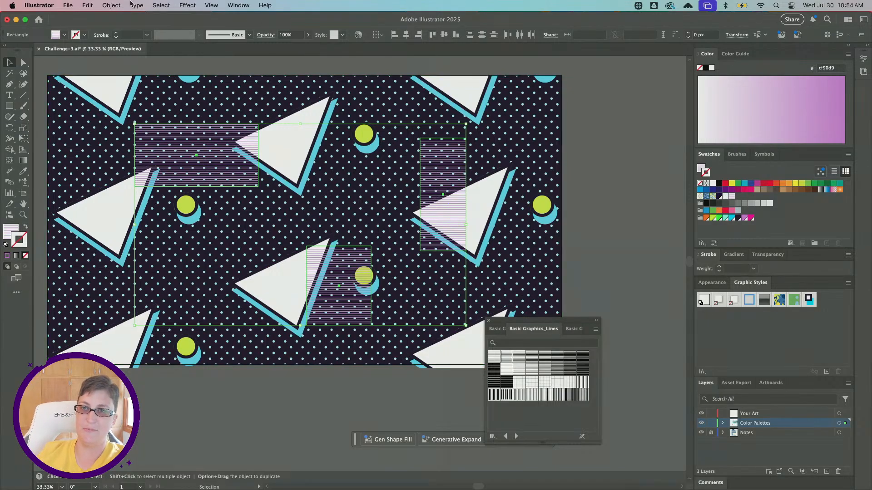
left_click(111, 5)
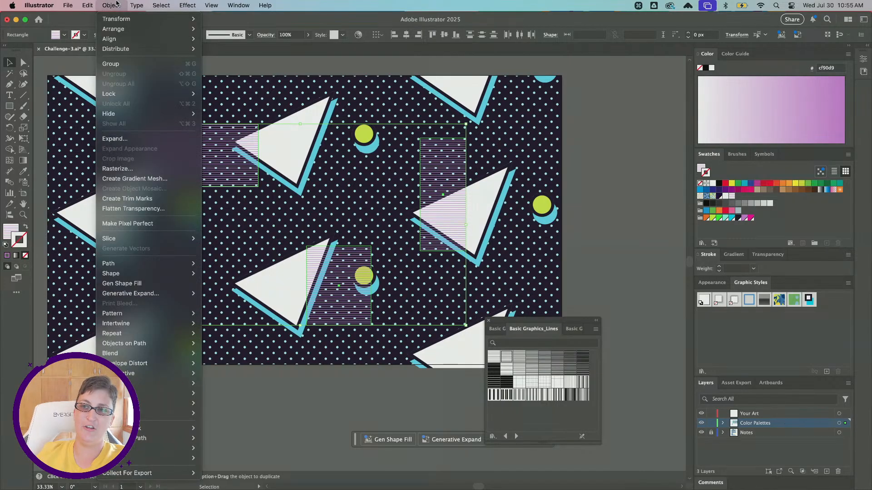
mouse_move(122, 21)
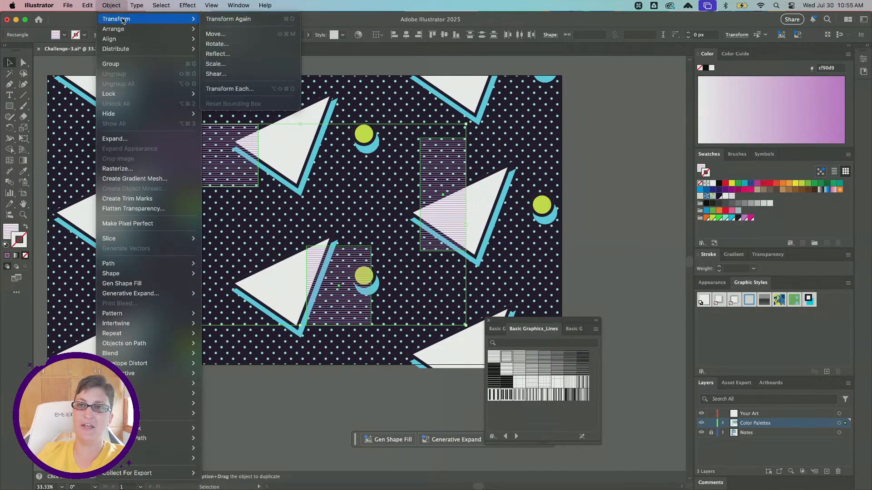
left_click(210, 65)
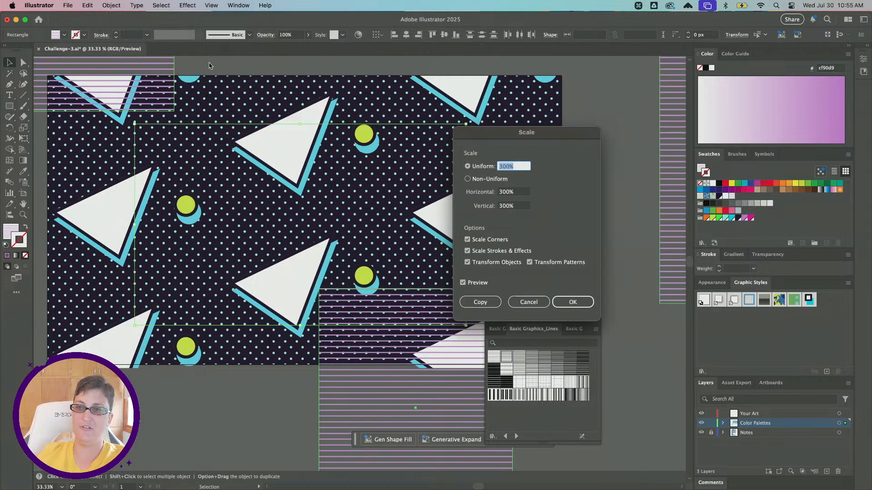
left_click(486, 263)
left_click_drag(540, 129, 650, 119)
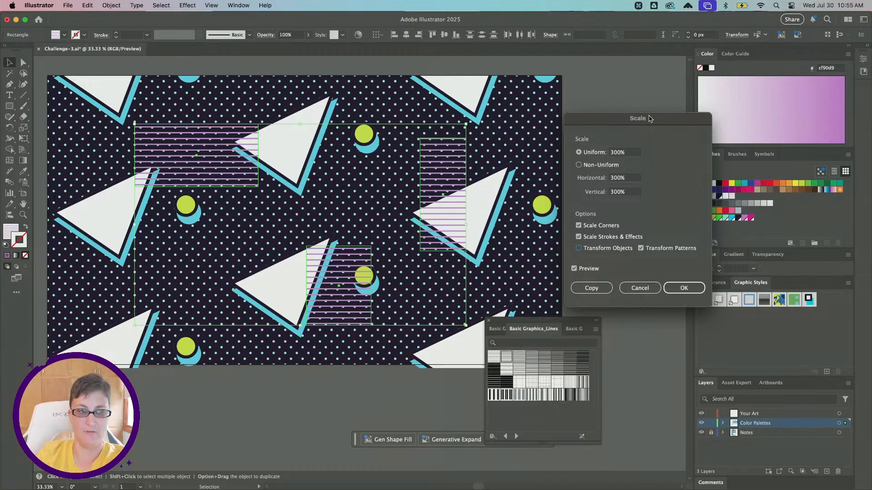
- Preview the line pattern at uniform scales of 200% and 400%
double_click(616, 152)
type("200")
key("Tab")
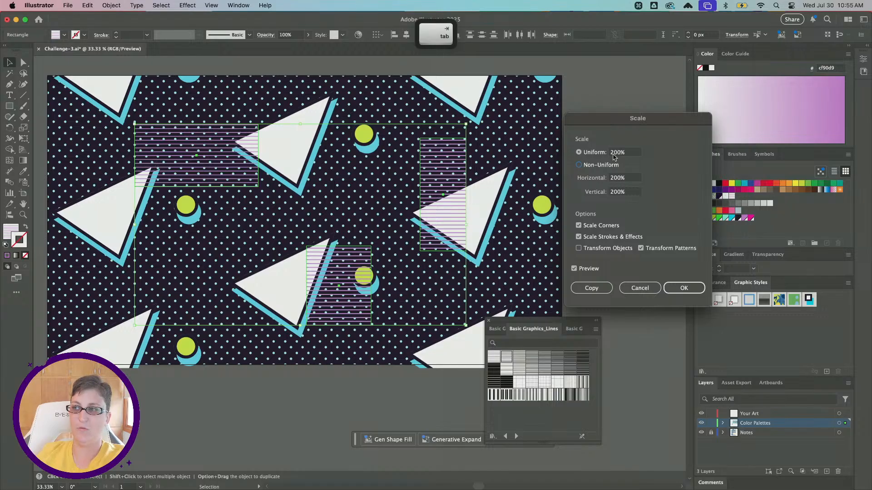
double_click(613, 154)
type("400")
key("Tab")
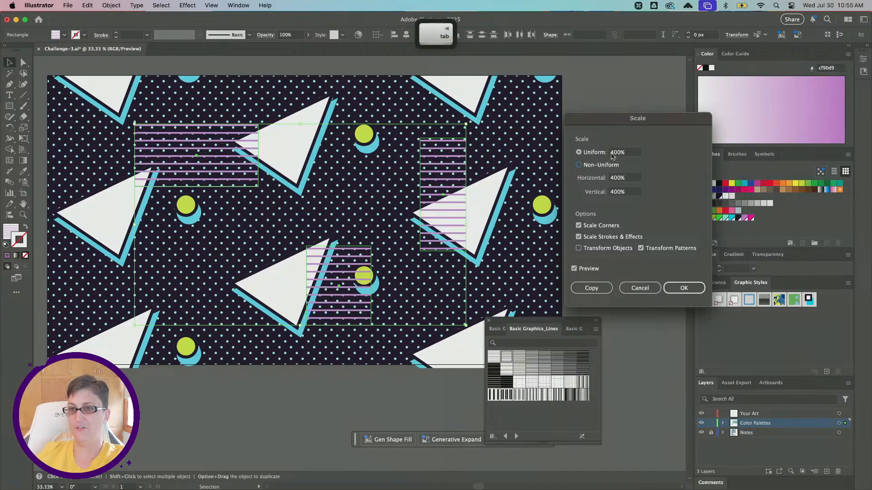
- Set the uniform scale of the line patterns to 300% and apply it
double_click(617, 153)
type("300")
key("Tab")
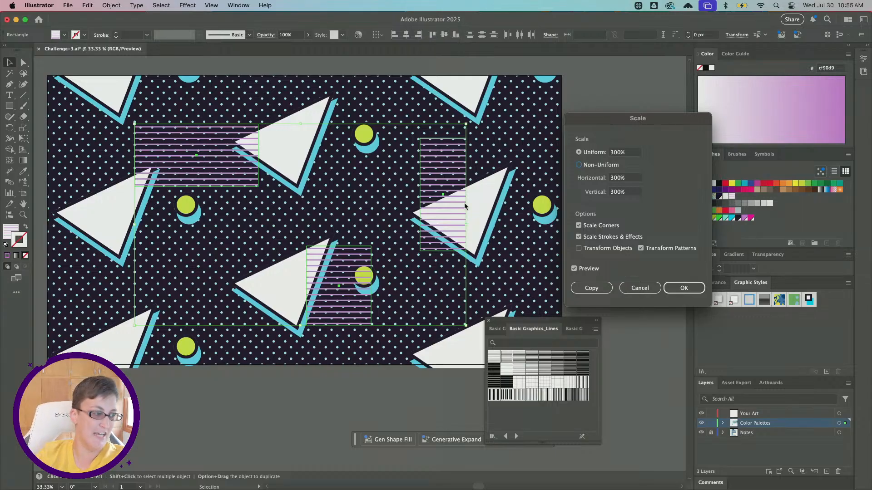
left_click(682, 290)
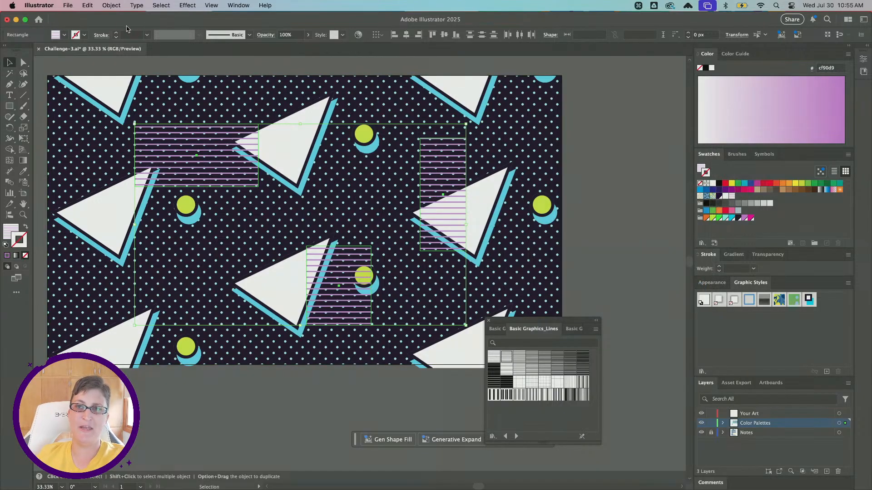
- Rotate only the line patterns inside the three rectangles by 45°, with Transform Objects off, and deselect the rectangles
left_click(109, 6)
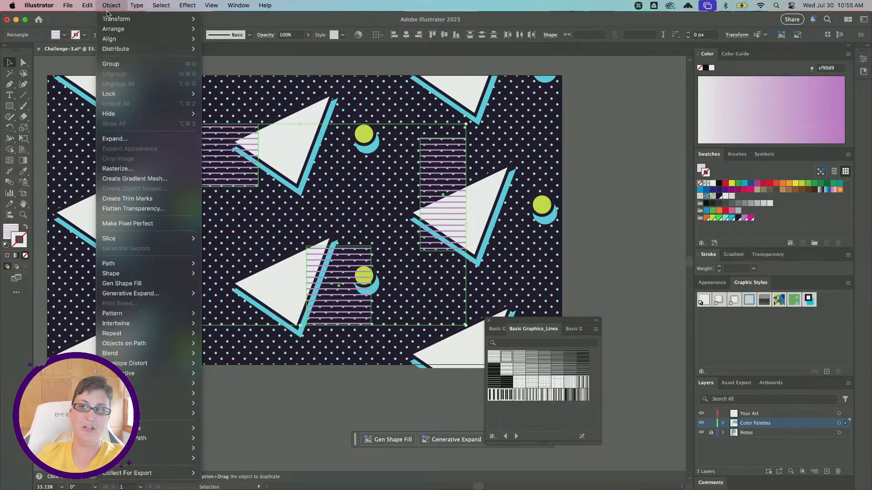
mouse_move(108, 19)
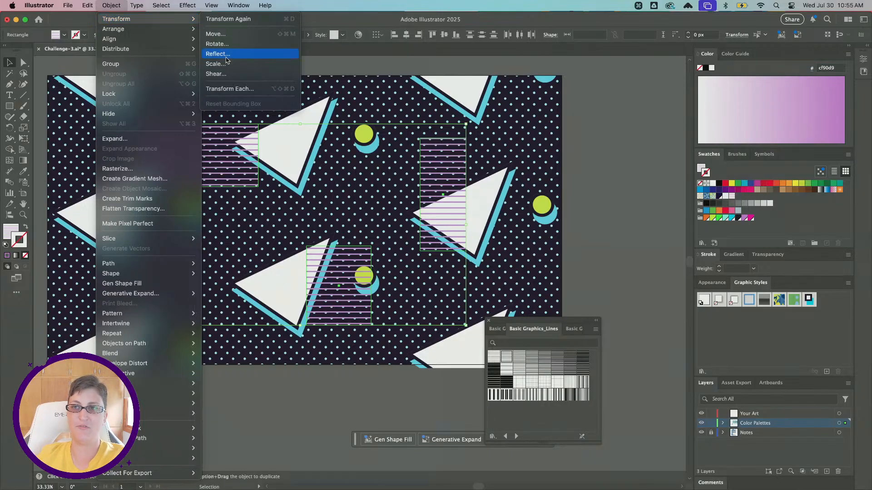
left_click(217, 44)
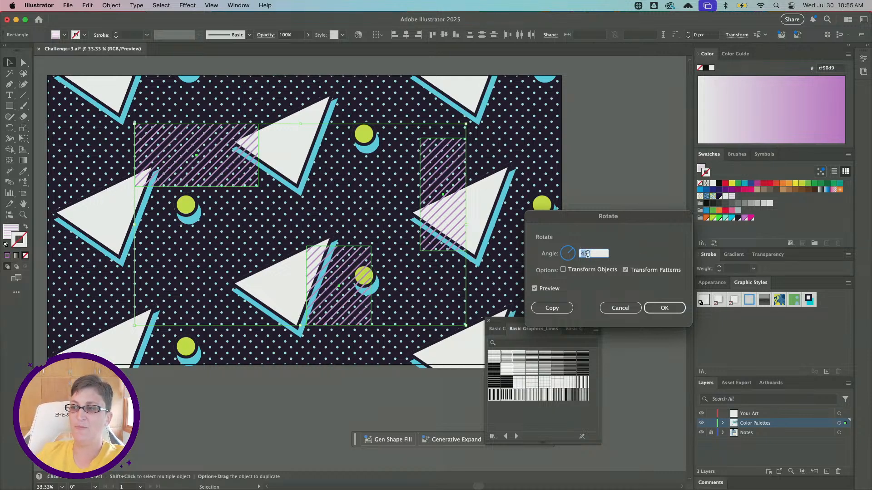
type("35")
left_click_drag(573, 256, 569, 254)
type("45")
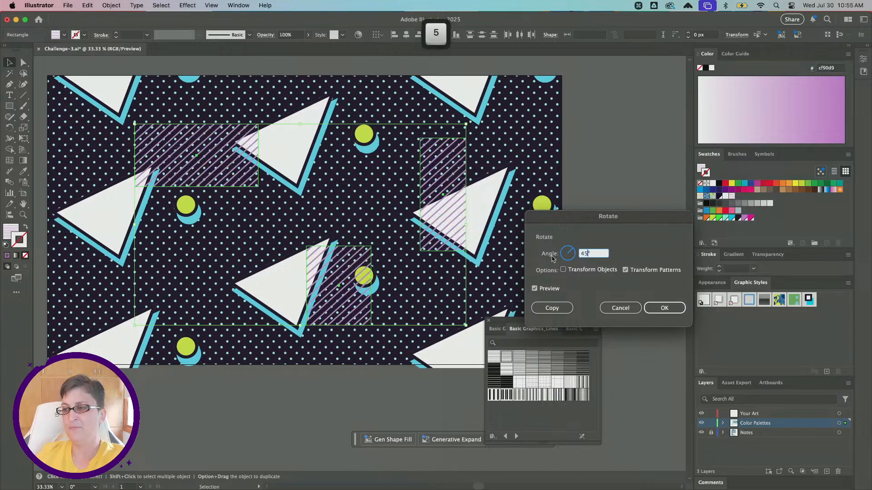
key("Tab")
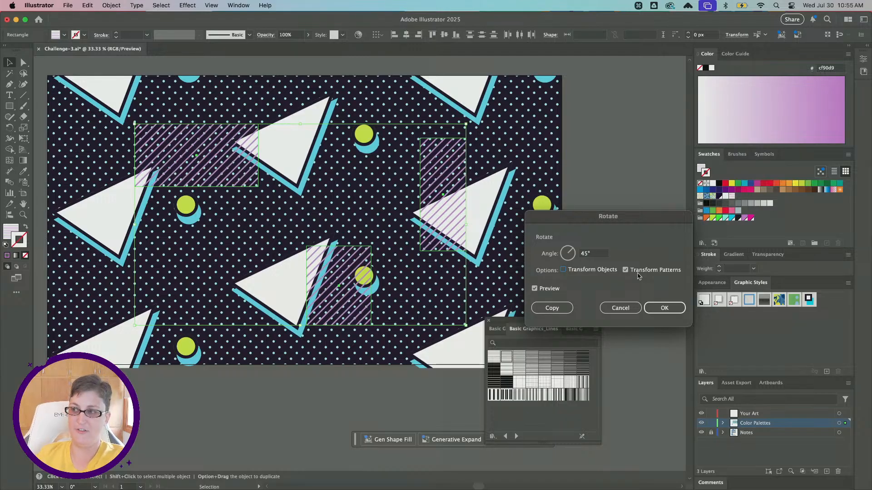
left_click(580, 271)
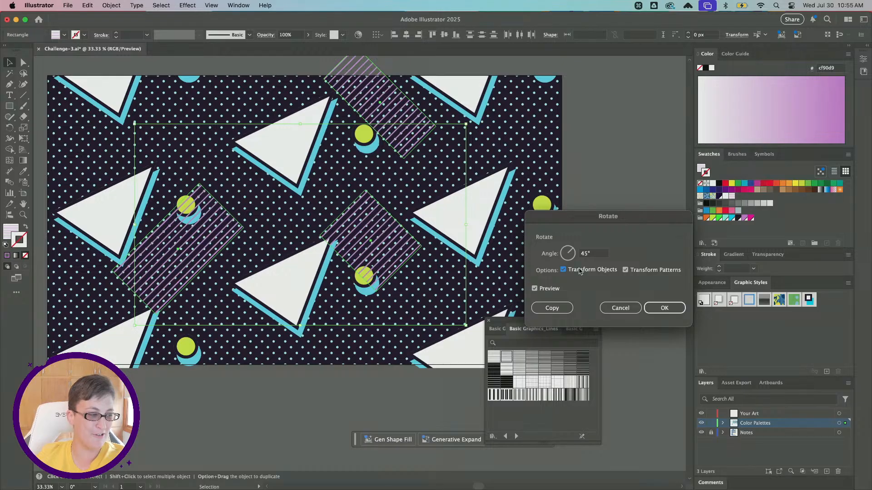
left_click(580, 271)
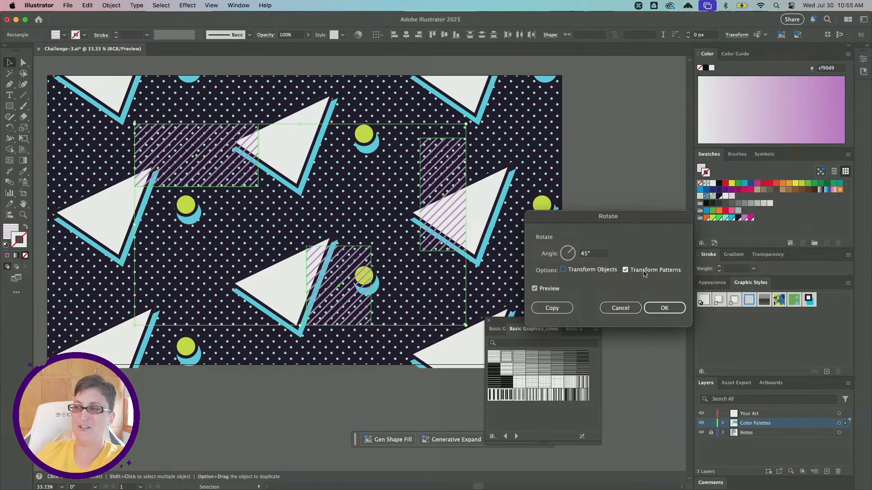
left_click(654, 314)
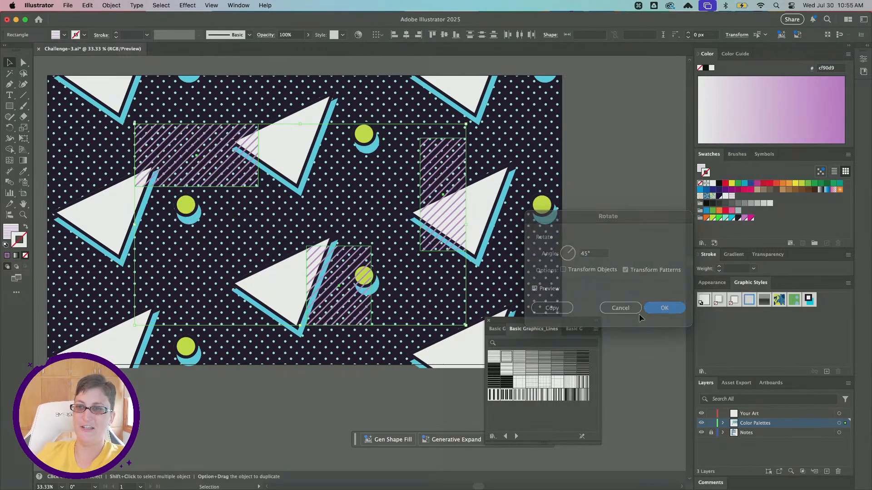
scroll(287, 214, "down", 1)
left_click(309, 418)
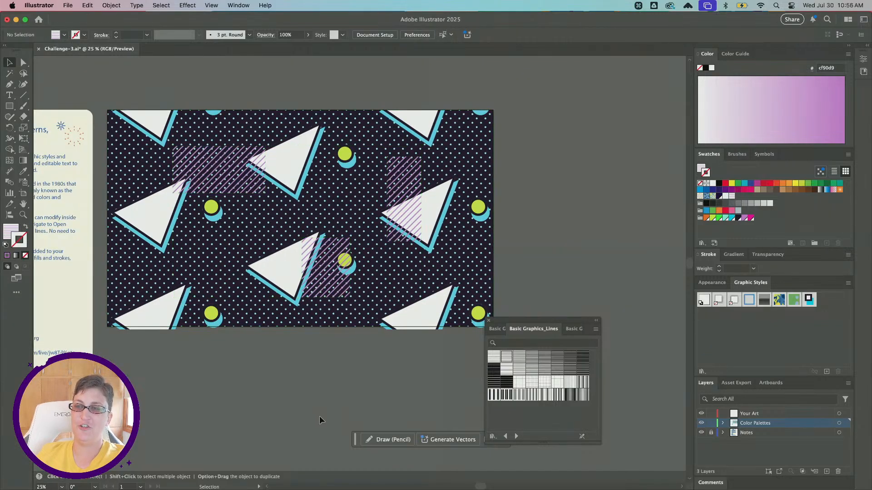
- Send the upper-left striped rectangle backward, behind the triangle repeat, and deselect it
left_click(241, 182)
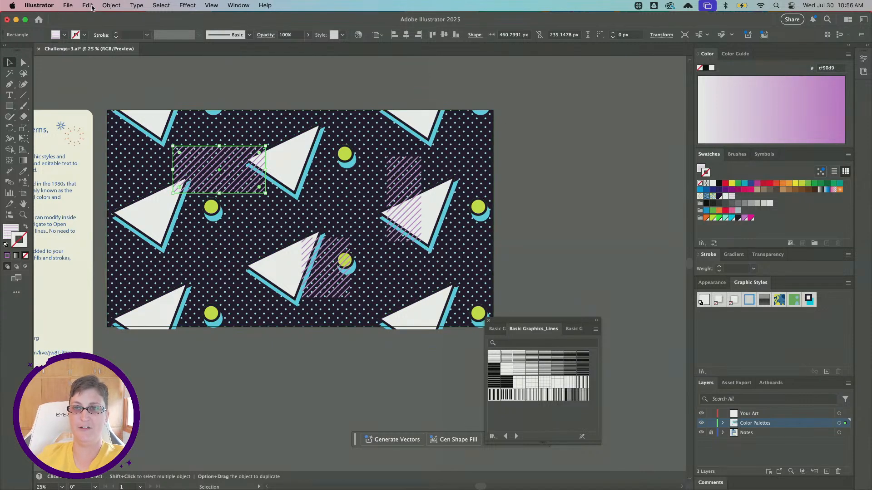
left_click(109, 6)
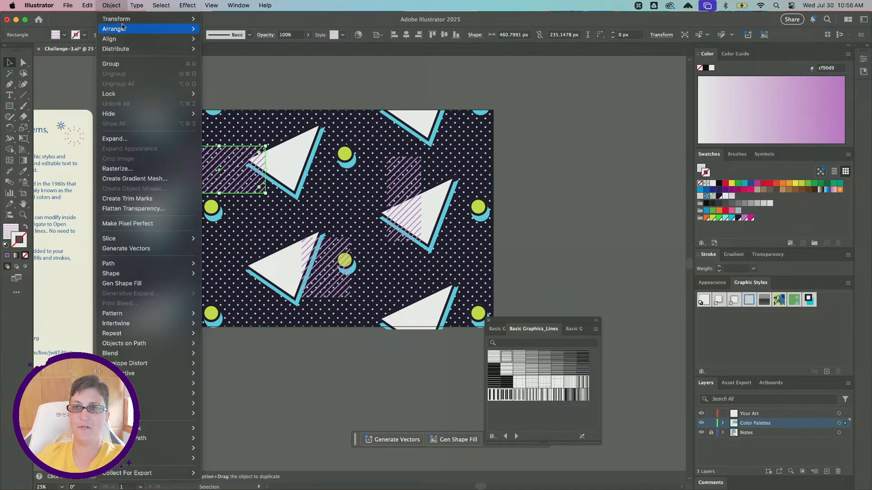
mouse_move(116, 29)
left_click(245, 49)
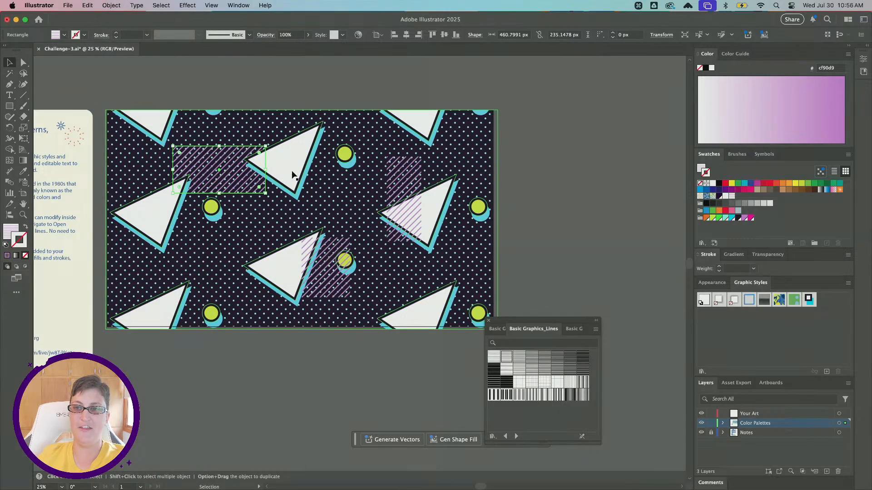
scroll(283, 174, "up", 1)
scroll(218, 166, "down", 1)
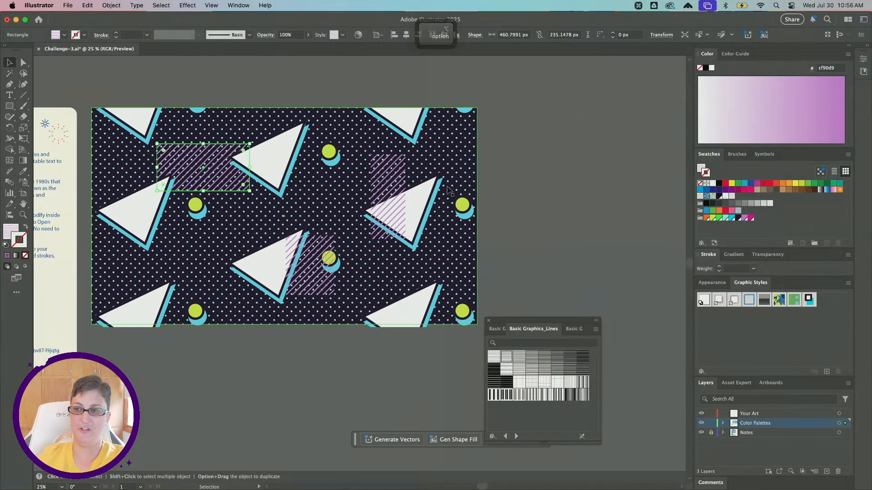
left_click(506, 239)
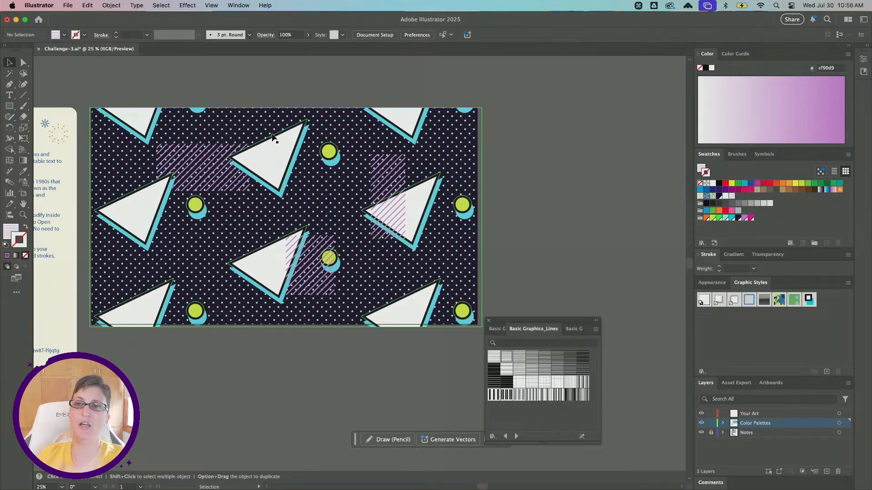
- Export artboard 1 to the Desktop as a 1x PNG using Export for Screens
left_click(67, 7)
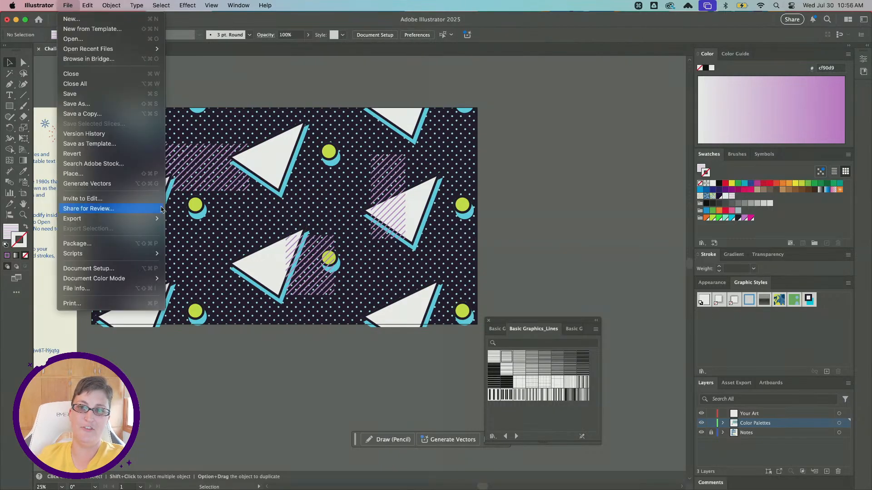
mouse_move(145, 219)
left_click(183, 219)
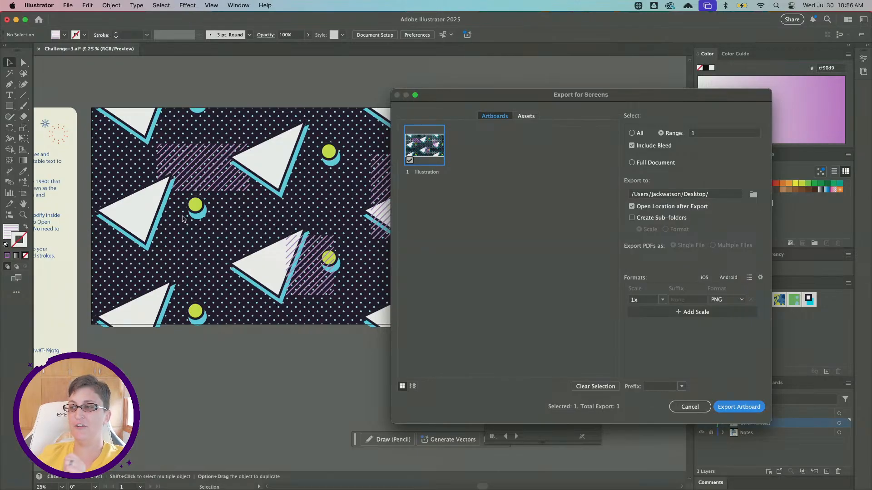
left_click(726, 299)
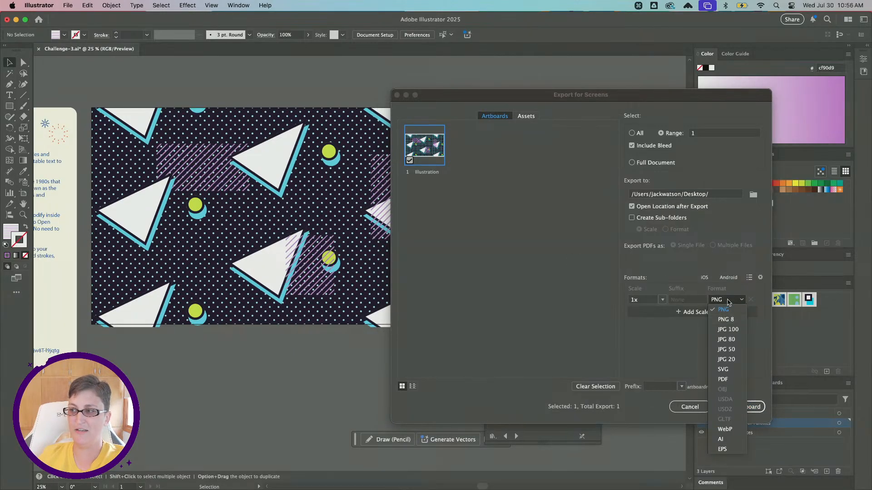
left_click(729, 301)
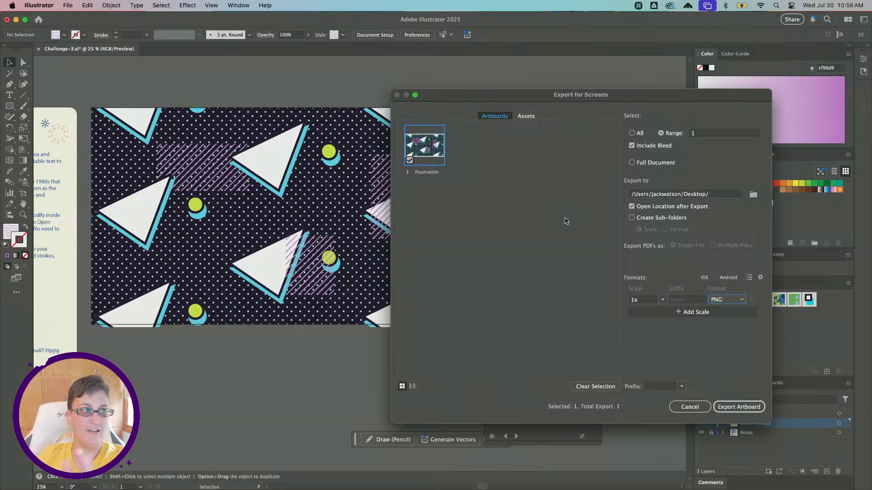
left_click(736, 407)
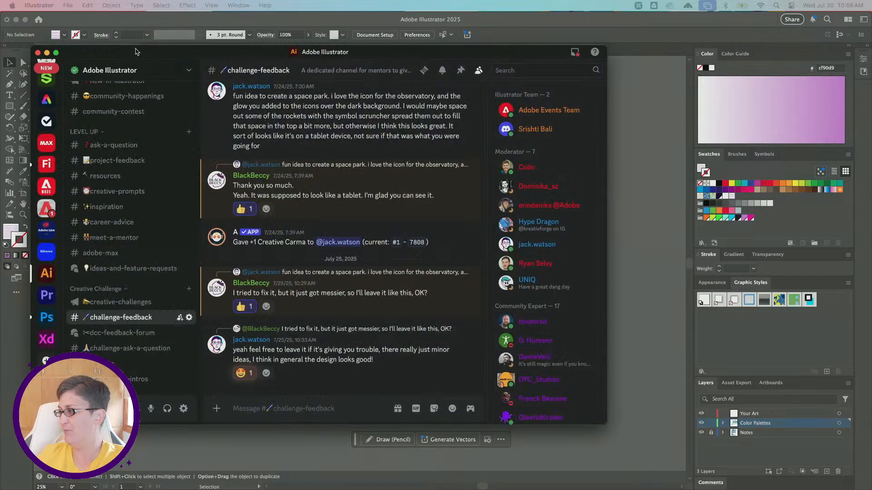
- In Discord, attach the exported Illustration.png to a message in the challenge-feedback channel, and switch back to Illustrator
left_click_drag(137, 52, 312, 60)
left_click_drag(561, 489, 569, 387)
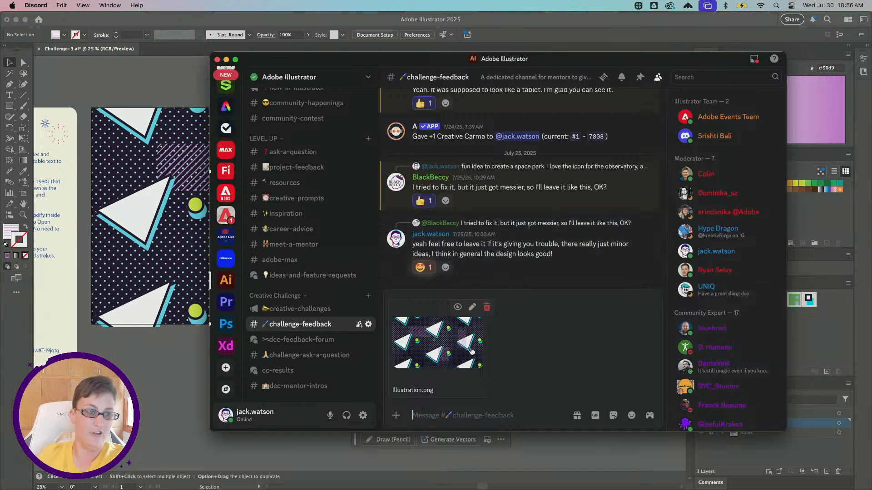
left_click(119, 358)
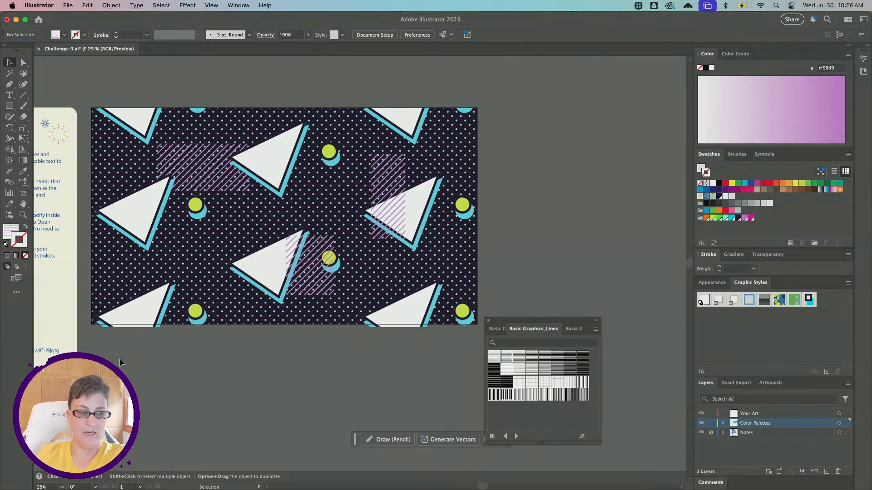